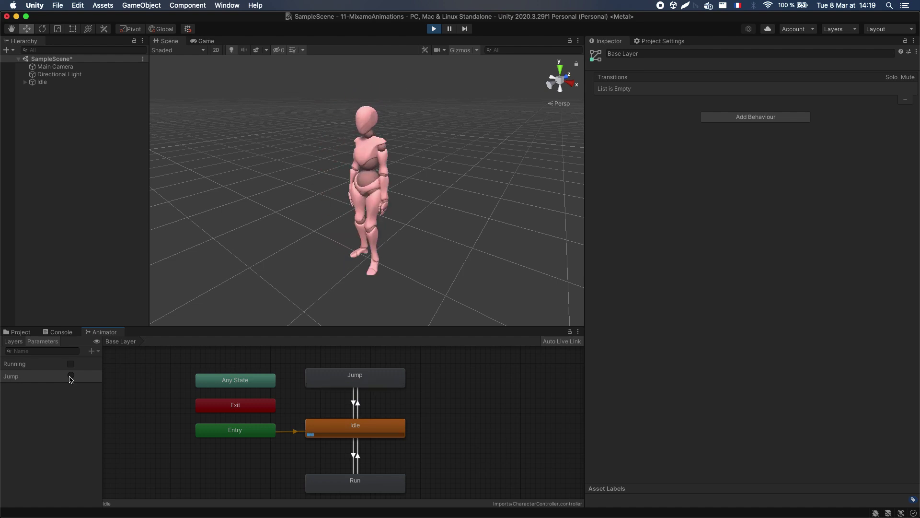
# Preview the character's jump and test running and jumping in both directions in the running game.
pyautogui.click(71, 376)
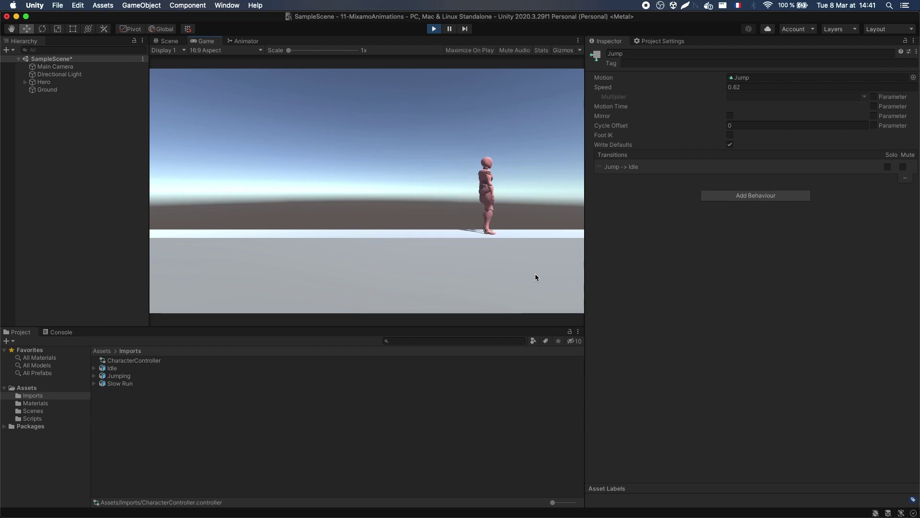
pyautogui.press('Left')
pyautogui.press('space')
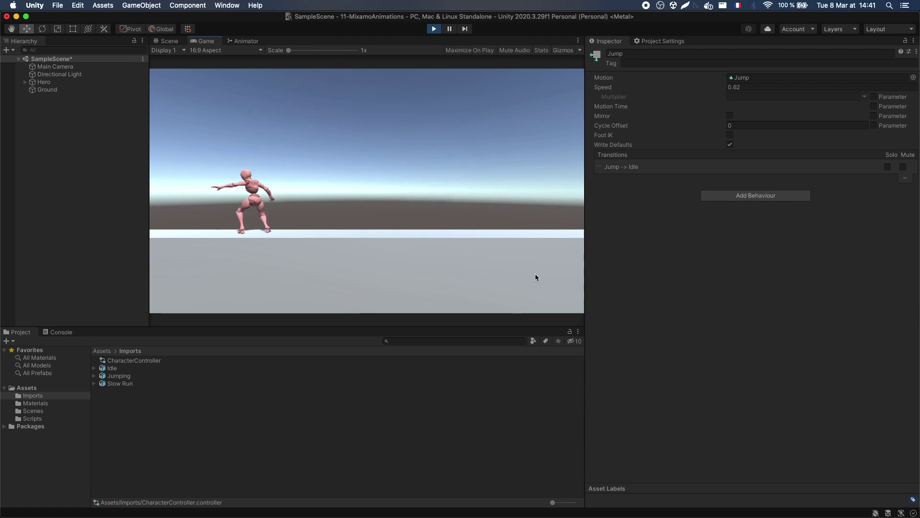
pyautogui.press('Right')
pyautogui.press('space')
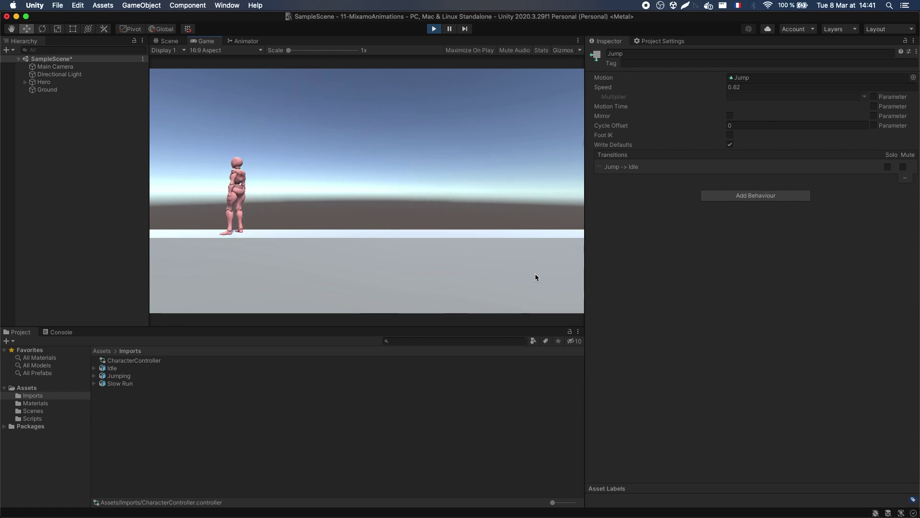
pyautogui.press('Right')
pyautogui.press('space')
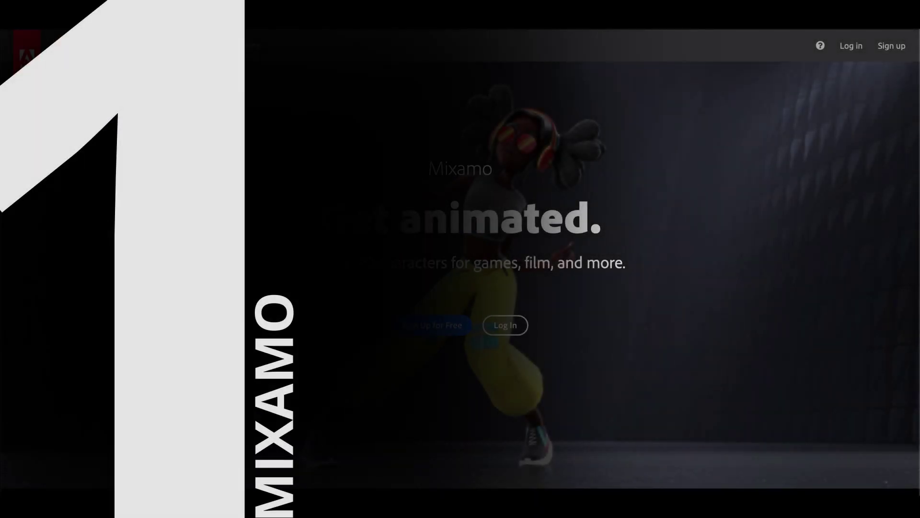
# Switch to the Mixamo website and look through its home page, character library and animation library.
pyautogui.scroll(-10, 460, 278)
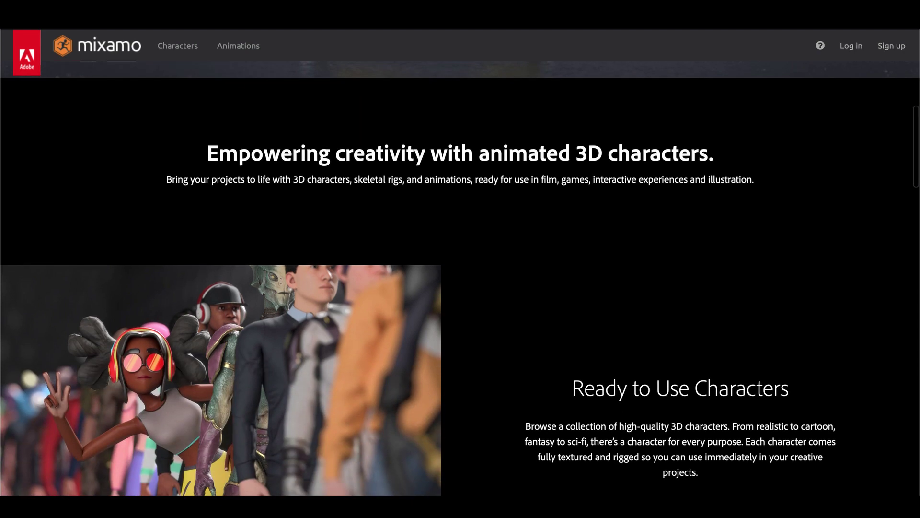
pyautogui.scroll(-8, 460, 278)
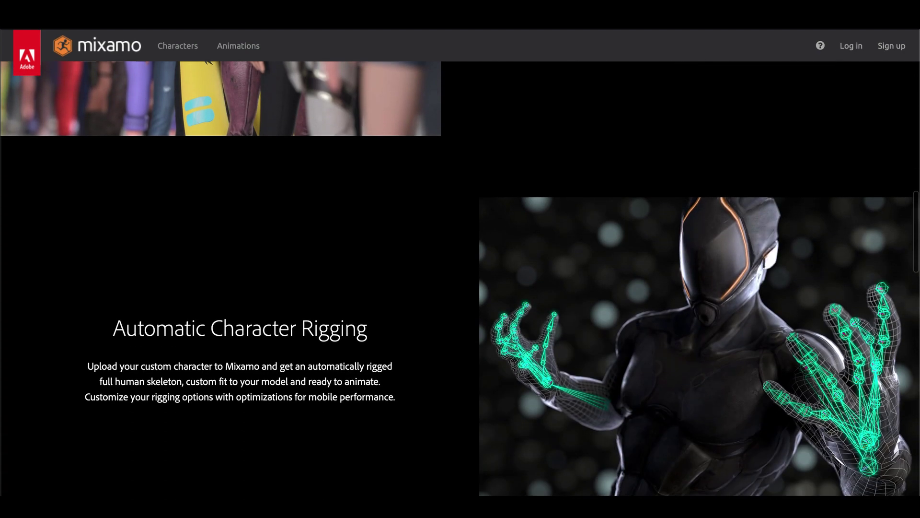
pyautogui.scroll(-10, 460, 278)
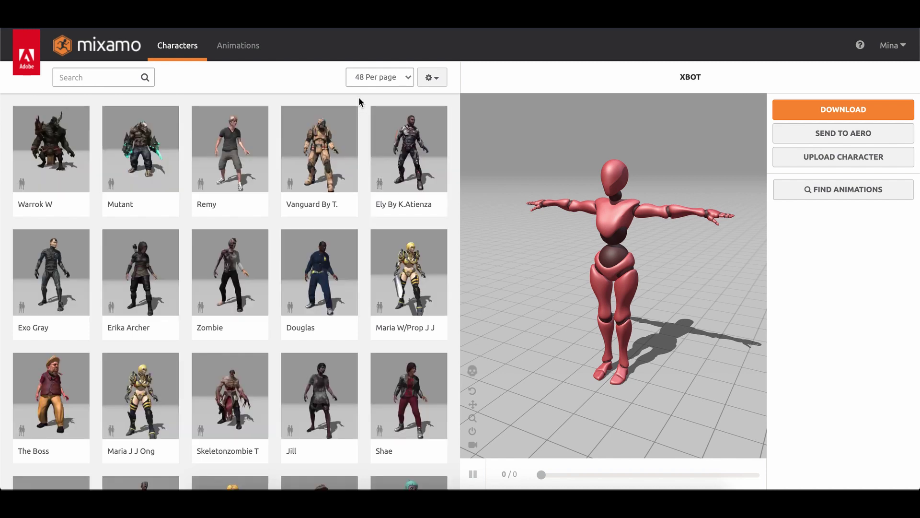
pyautogui.scroll(-1, 396, 248)
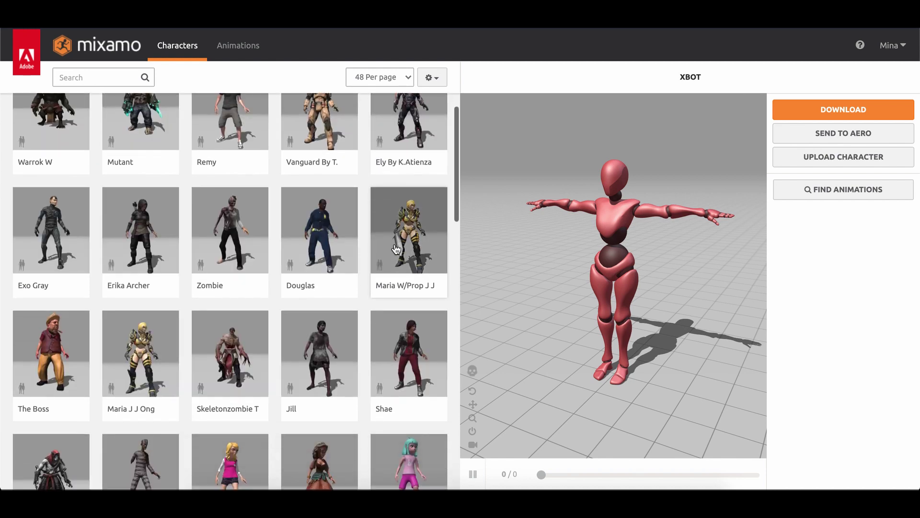
pyautogui.scroll(-10, 396, 248)
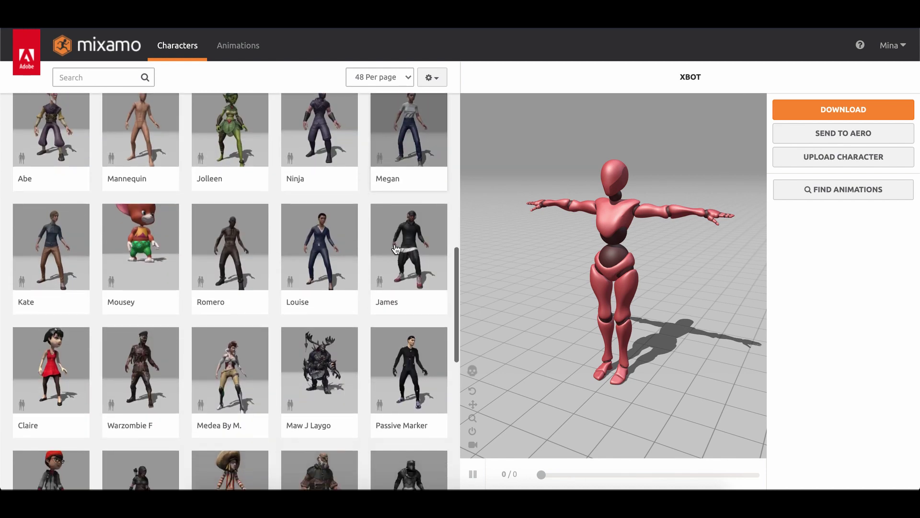
pyautogui.scroll(-7, 396, 249)
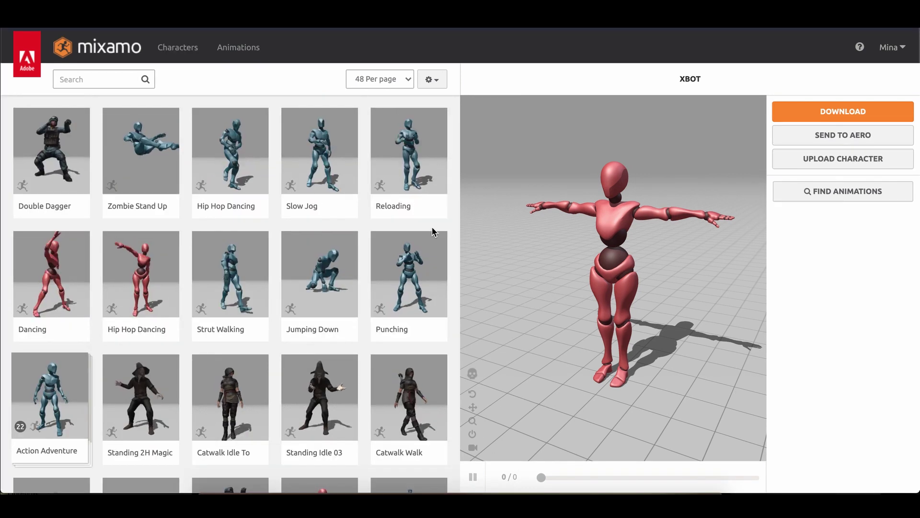
pyautogui.scroll(-3, 432, 231)
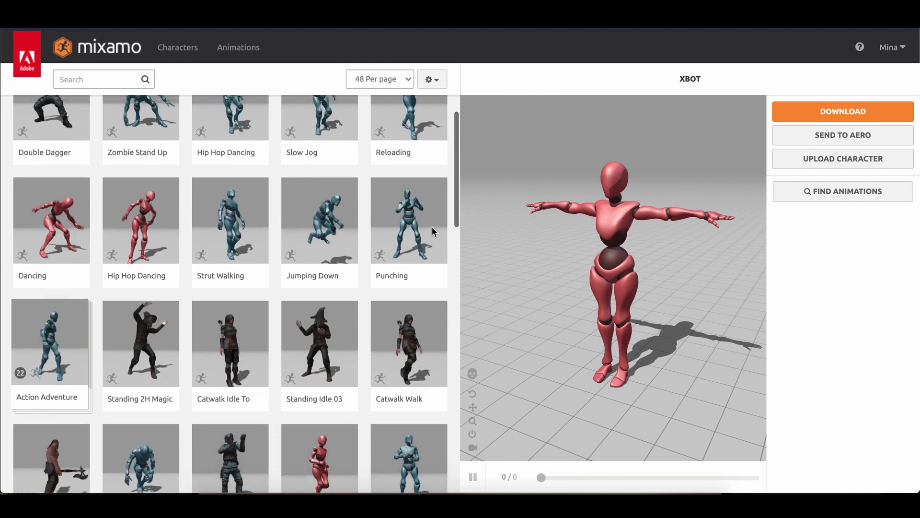
pyautogui.scroll(-3, 433, 232)
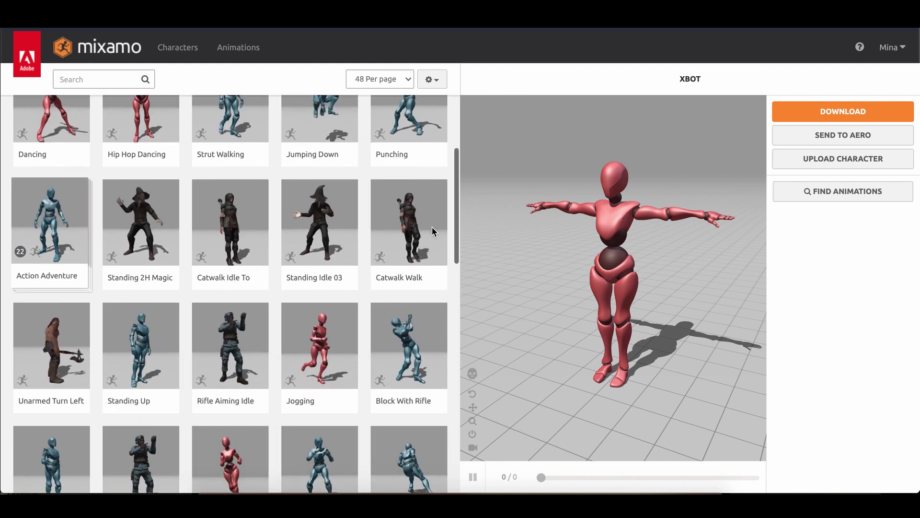
pyautogui.scroll(-2, 432, 232)
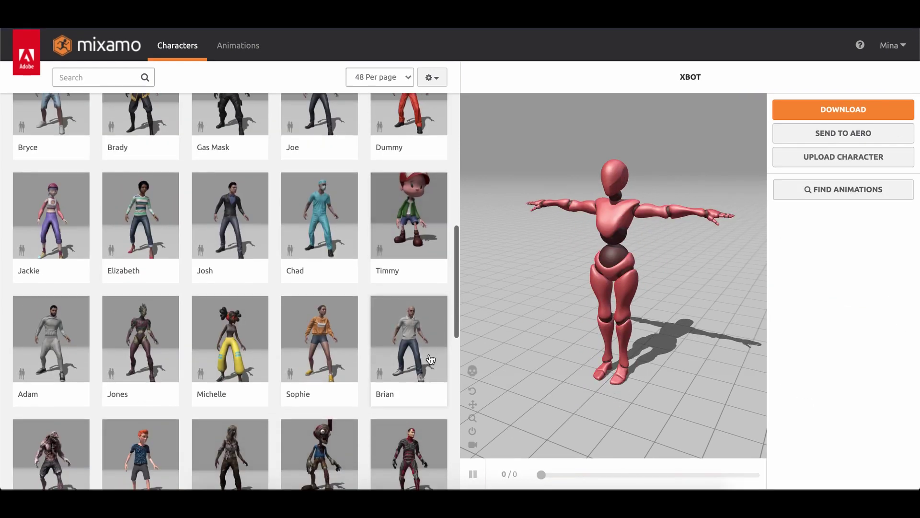
# Find X Bot in the Mixamo character library and select it as the character to animate.
pyautogui.scroll(-10, 430, 360)
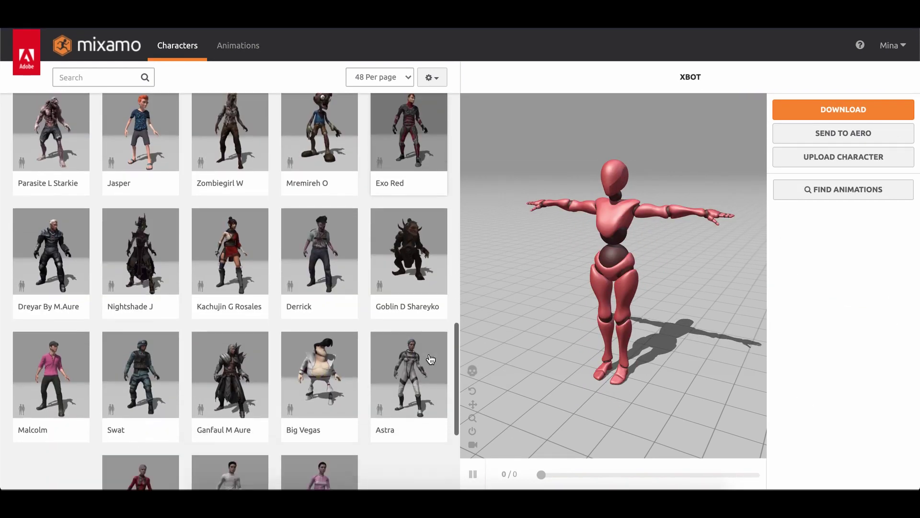
pyautogui.click(246, 404)
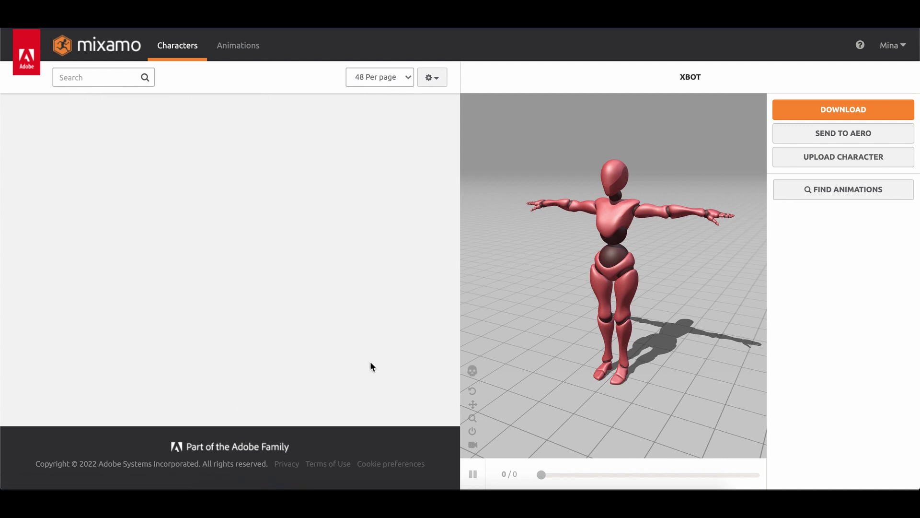
pyautogui.scroll(-3, 398, 319)
pyautogui.scroll(-4, 398, 319)
pyautogui.scroll(1, 397, 319)
pyautogui.scroll(1, 398, 320)
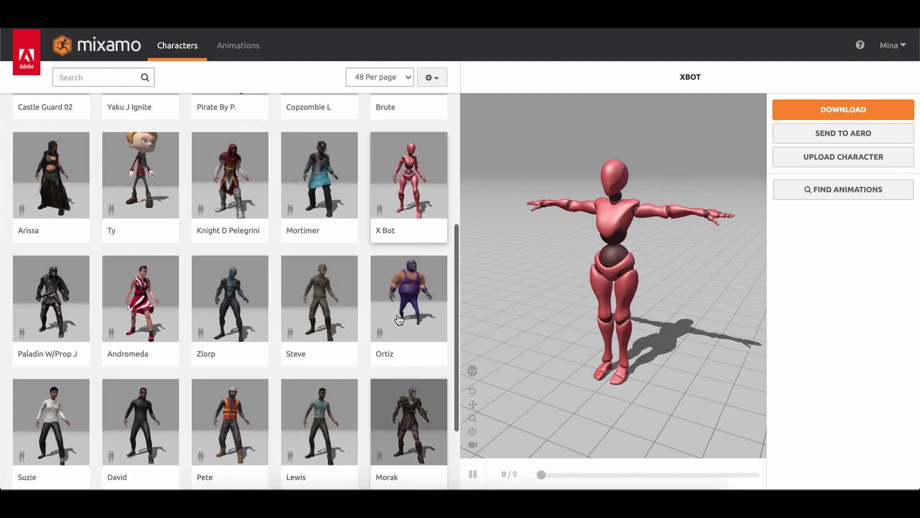
pyautogui.click(414, 202)
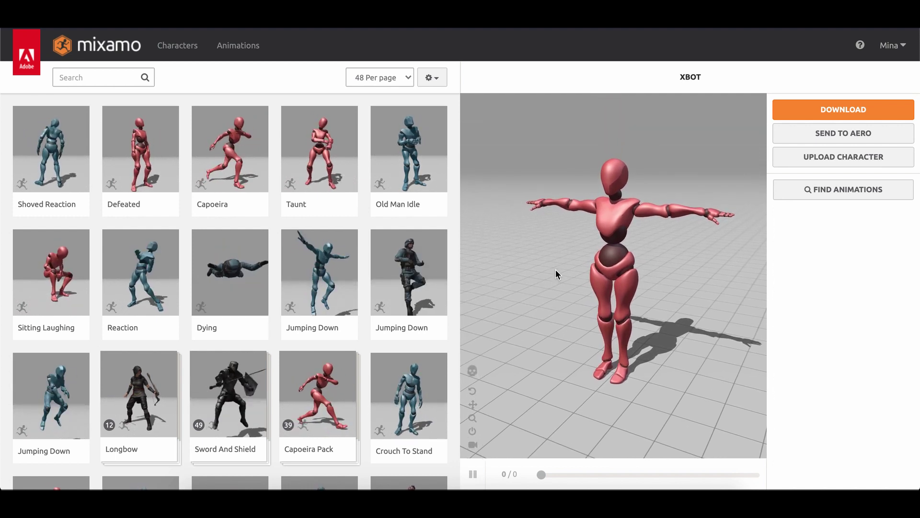
# Search the animations for "idle" and apply the Idle standing animation to X Bot.
pyautogui.click(85, 73)
pyautogui.write('idle')
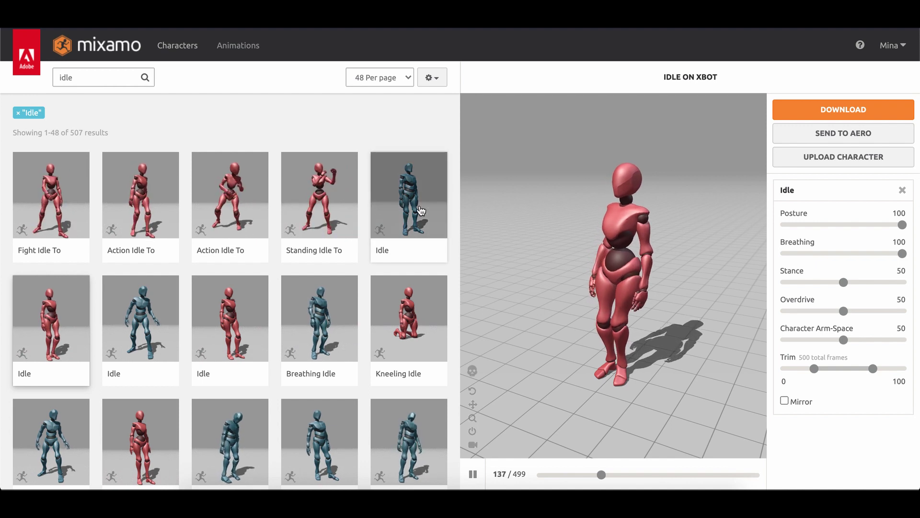
pyautogui.click(437, 228)
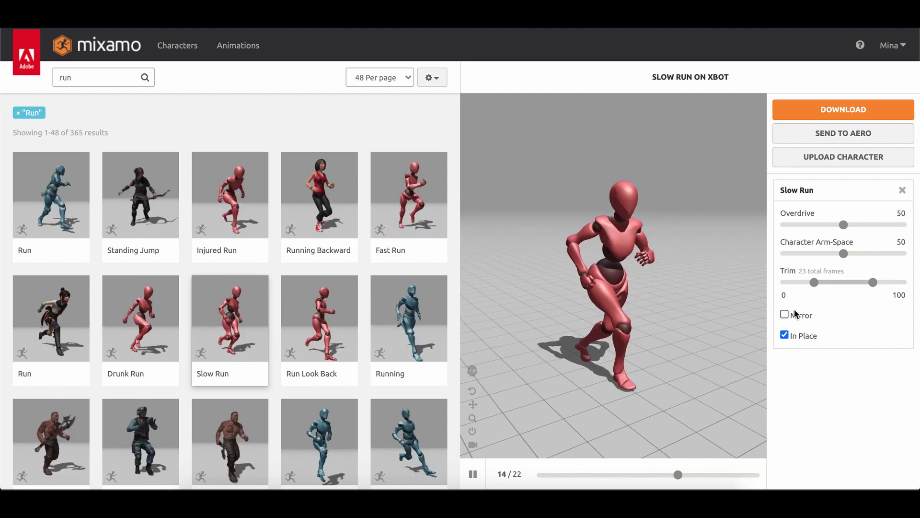
# Apply the Slow Run animation to X Bot and enable its In Place option.
pyautogui.moveTo(762, 322); pyautogui.dragTo(721, 335)
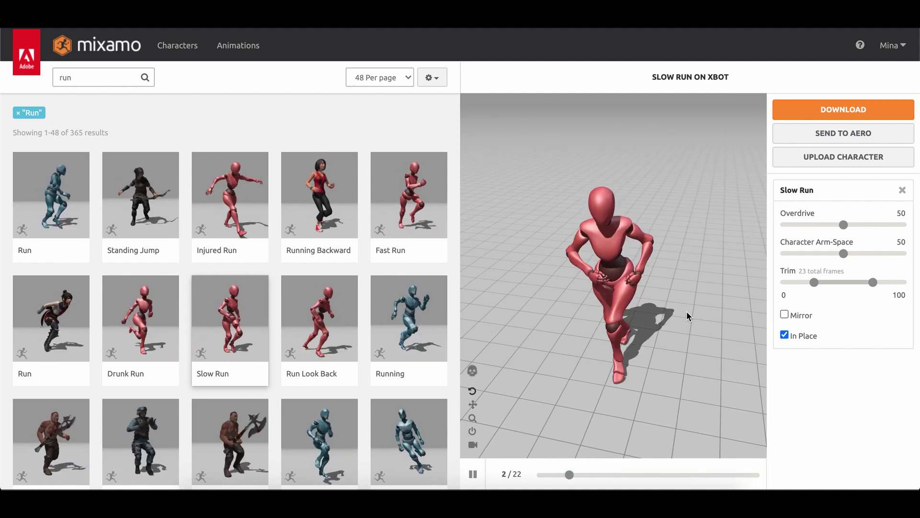
pyautogui.click(254, 314)
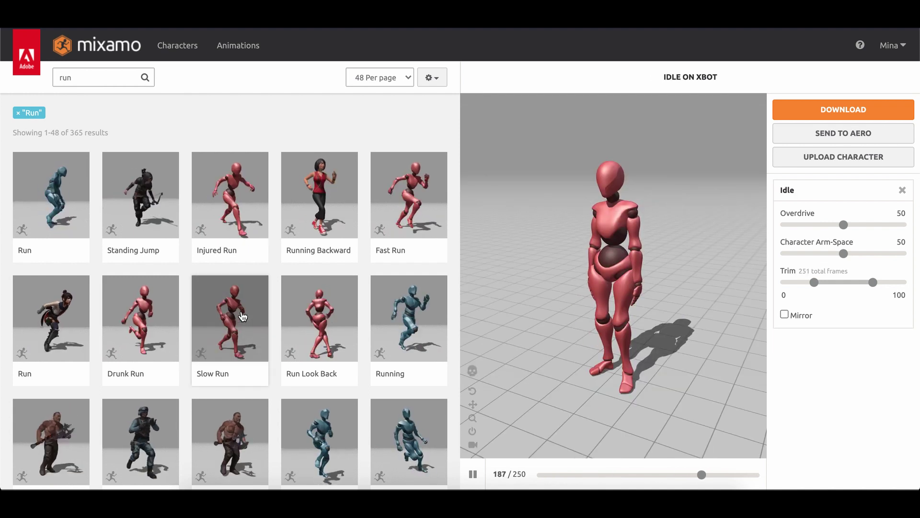
pyautogui.click(243, 315)
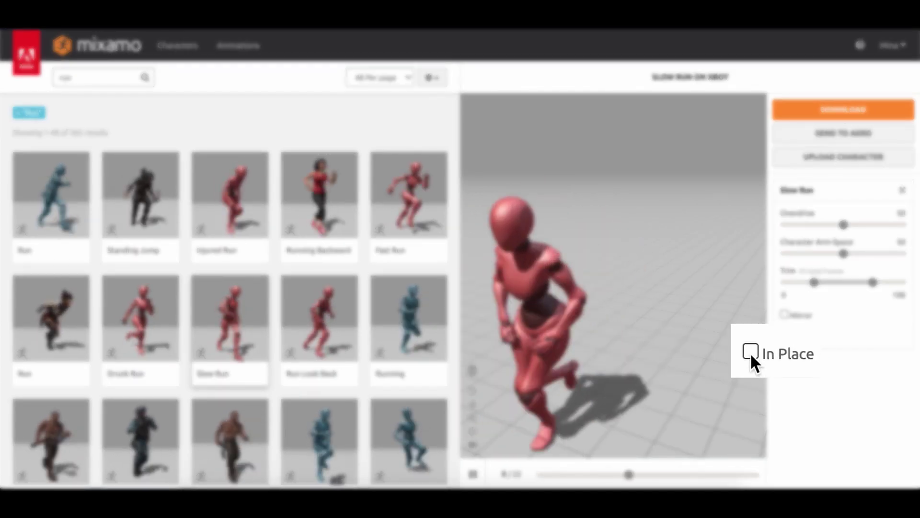
pyautogui.click(751, 352)
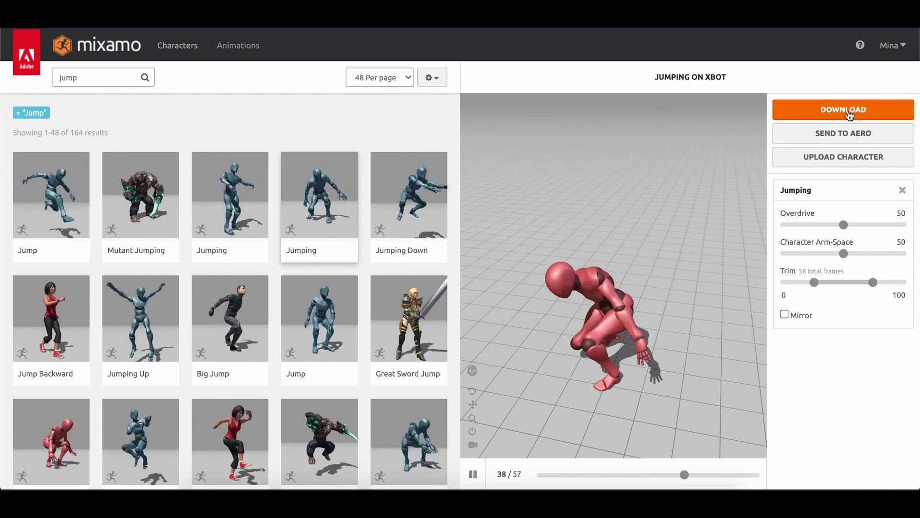
# Download the Jumping animation on X Bot in FBX Binary(.fbx) format with the With Skin option.
pyautogui.click(847, 110)
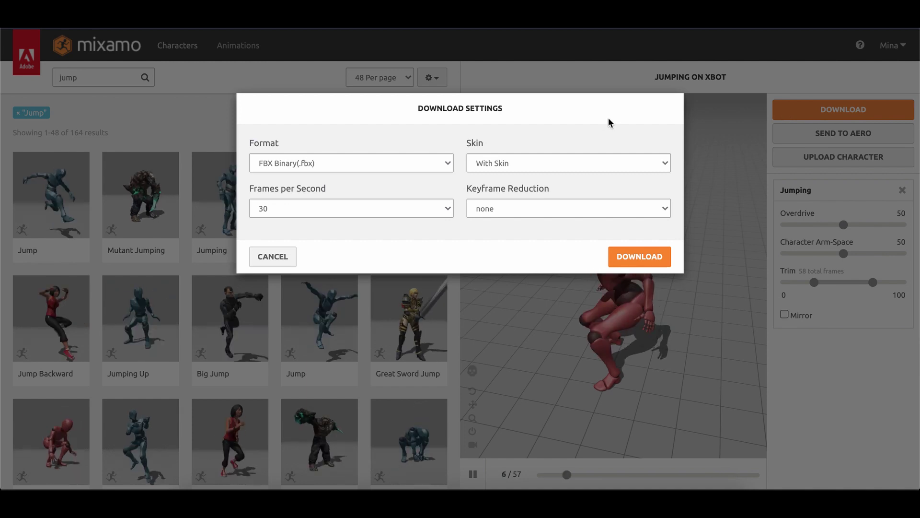
pyautogui.click(485, 165)
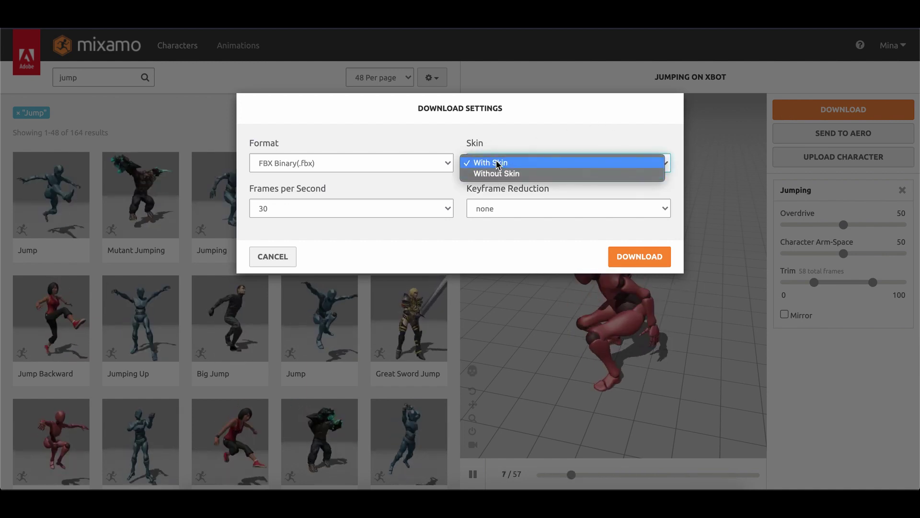
pyautogui.click(498, 163)
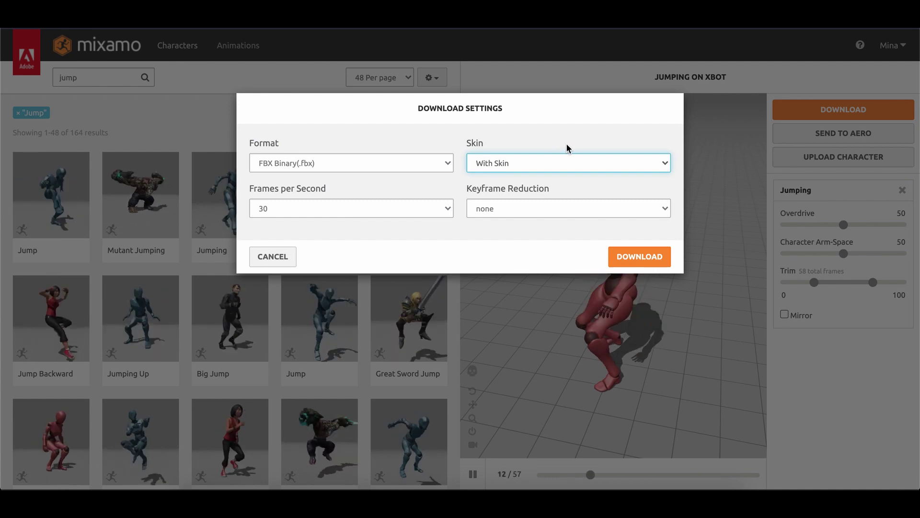
pyautogui.click(422, 163)
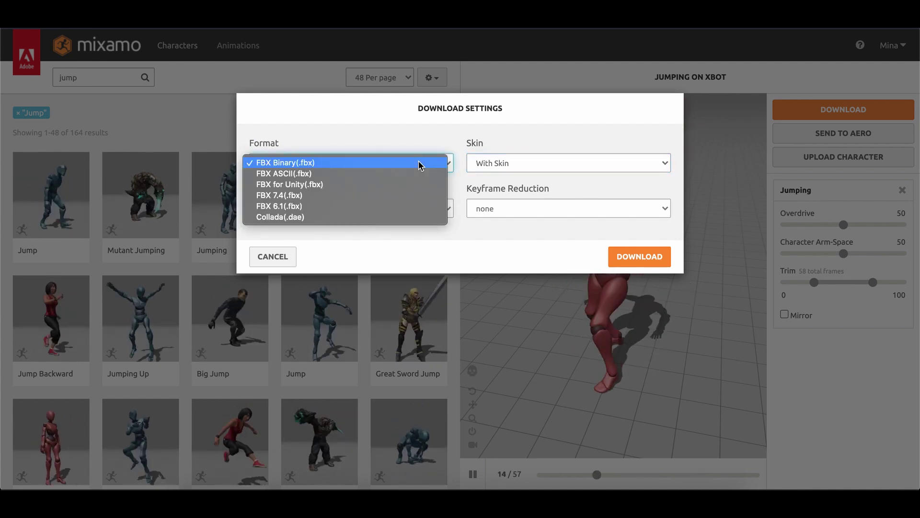
pyautogui.click(382, 164)
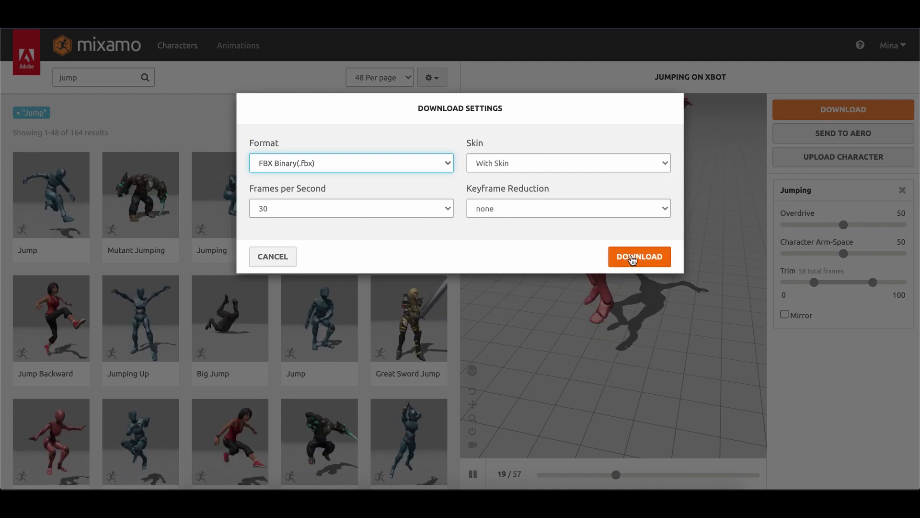
pyautogui.click(632, 259)
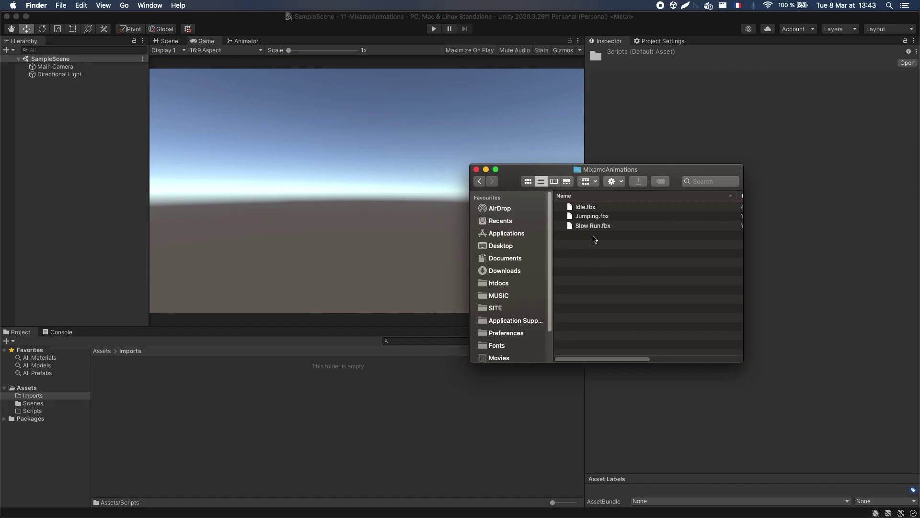
# Switch to Unity and import Idle.fbx, Jumping.fbx and Slow Run.fbx from the MixamoAnimations folder into Assets > Imports.
pyautogui.press('super+a')
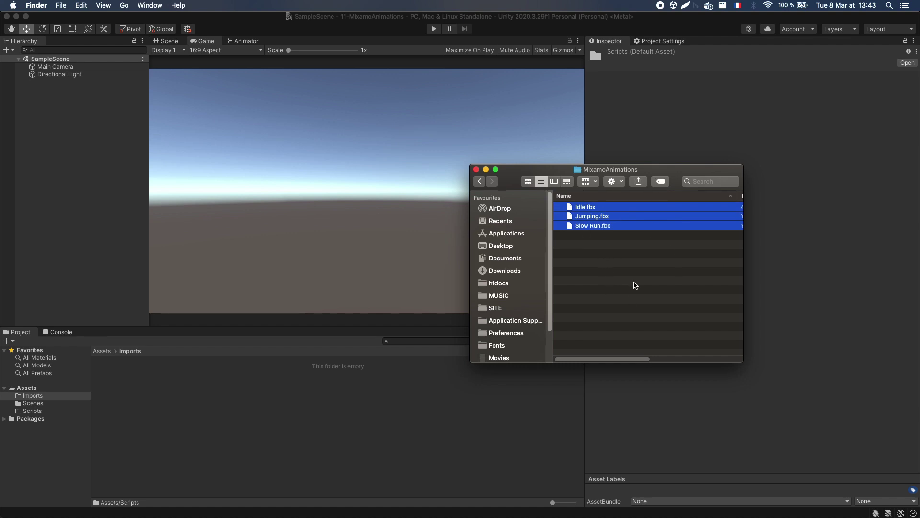
pyautogui.click(649, 264)
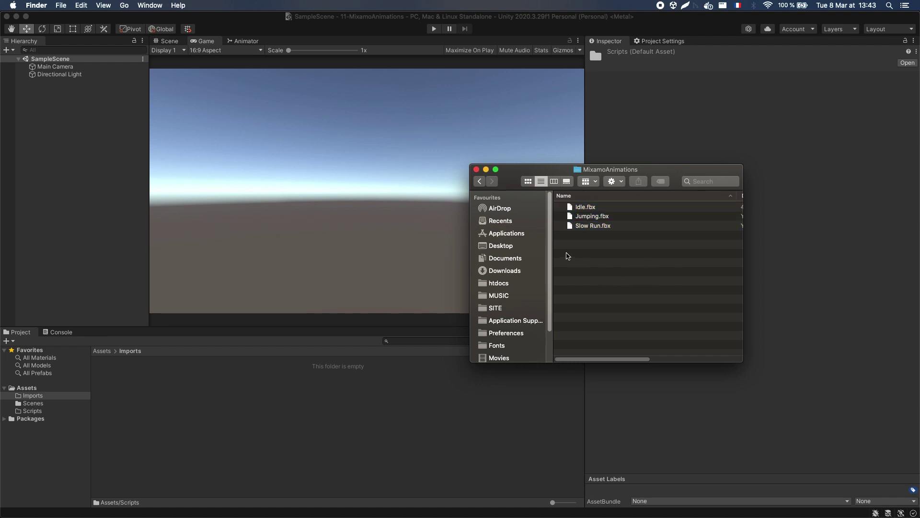
pyautogui.press('super+a')
pyautogui.moveTo(598, 218); pyautogui.dragTo(357, 379)
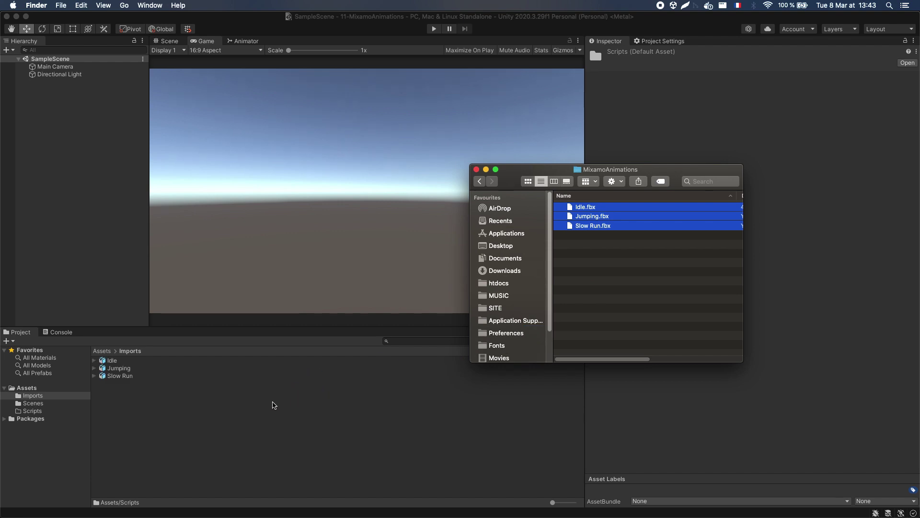
pyautogui.click(172, 432)
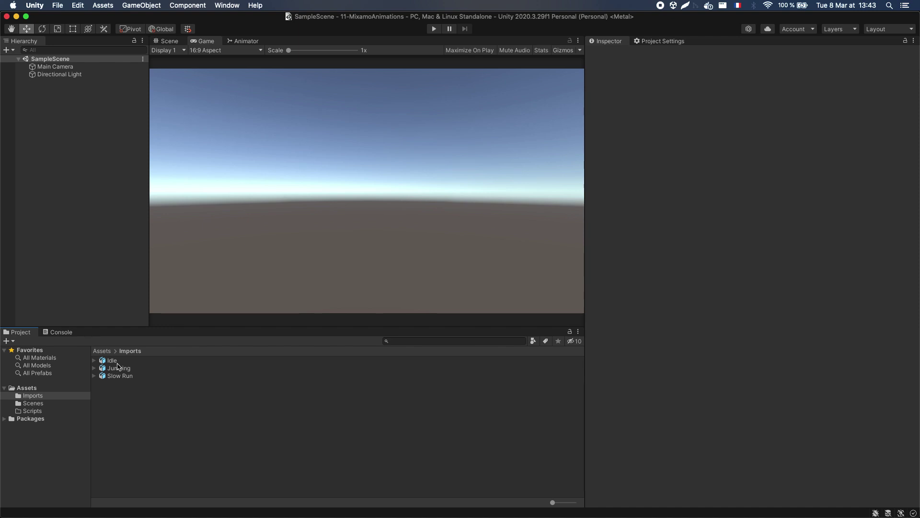
# Add the imported Idle model to SampleScene and frame it in the Scene view.
pyautogui.moveTo(115, 363); pyautogui.dragTo(115, 270)
pyautogui.moveTo(90, 218); pyautogui.dragTo(92, 217)
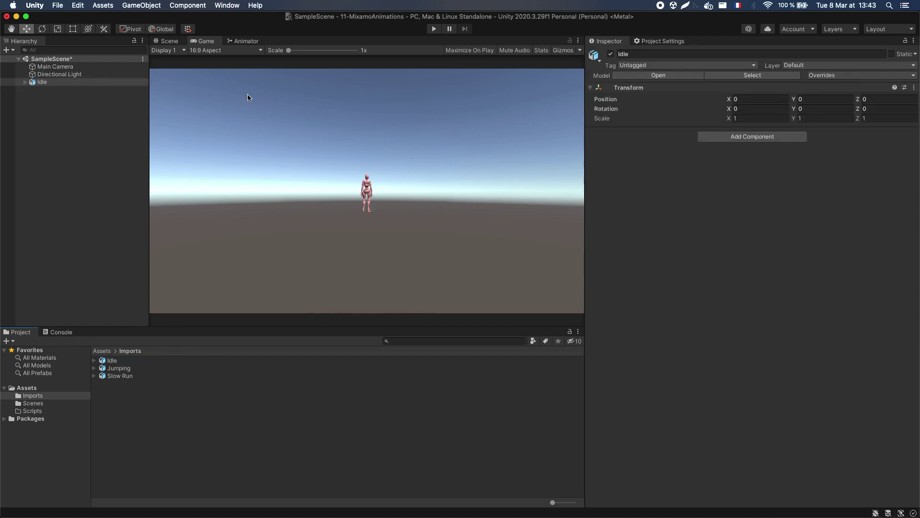
pyautogui.click(174, 42)
pyautogui.doubleClick(43, 81)
pyautogui.keyDown('alt'); pyautogui.moveTo(174, 159); pyautogui.dragTo(143, 160); pyautogui.keyUp('alt')
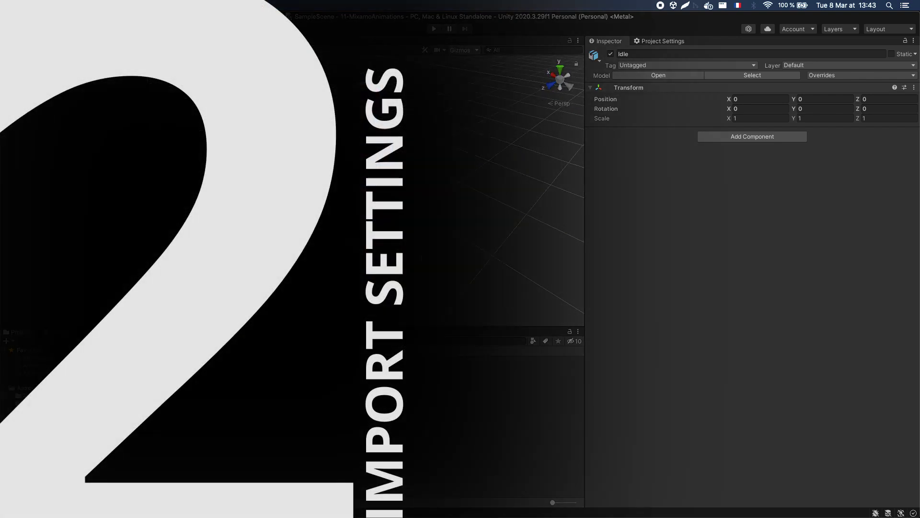
# Enable Bake Axis Conversion in the Model import settings of the imported Idle asset and apply the change.
pyautogui.click(422, 259)
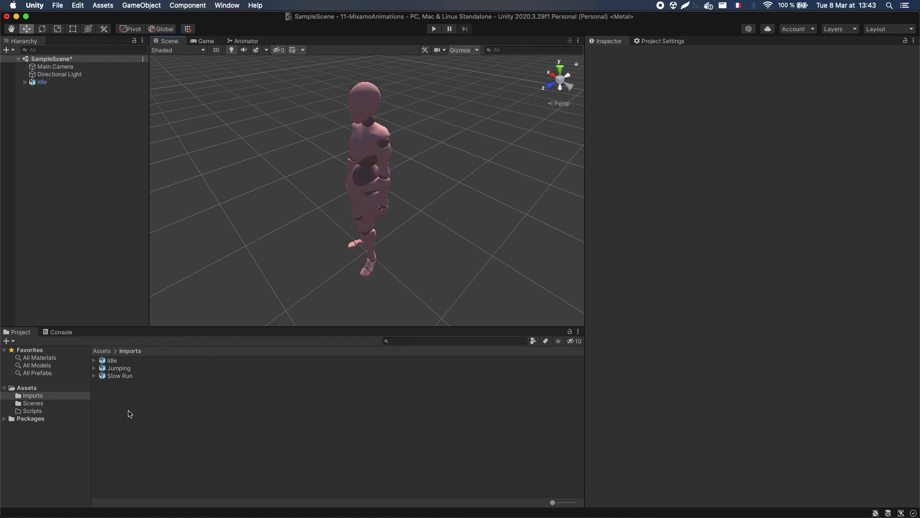
pyautogui.click(132, 362)
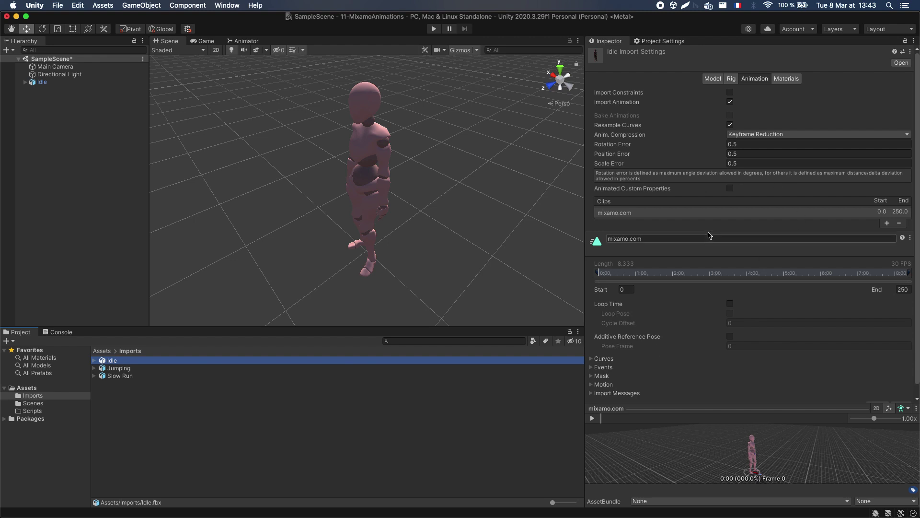
pyautogui.click(709, 80)
pyautogui.click(738, 80)
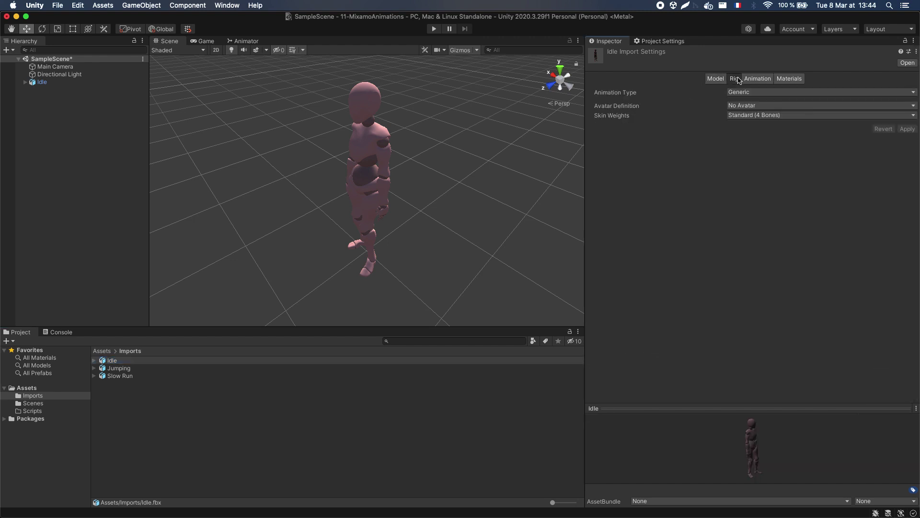
pyautogui.click(766, 80)
pyautogui.click(791, 80)
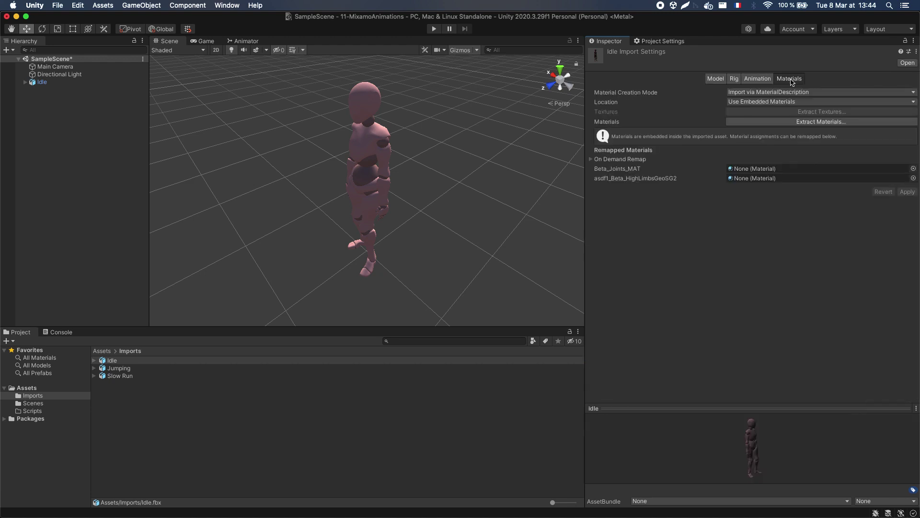
pyautogui.click(709, 79)
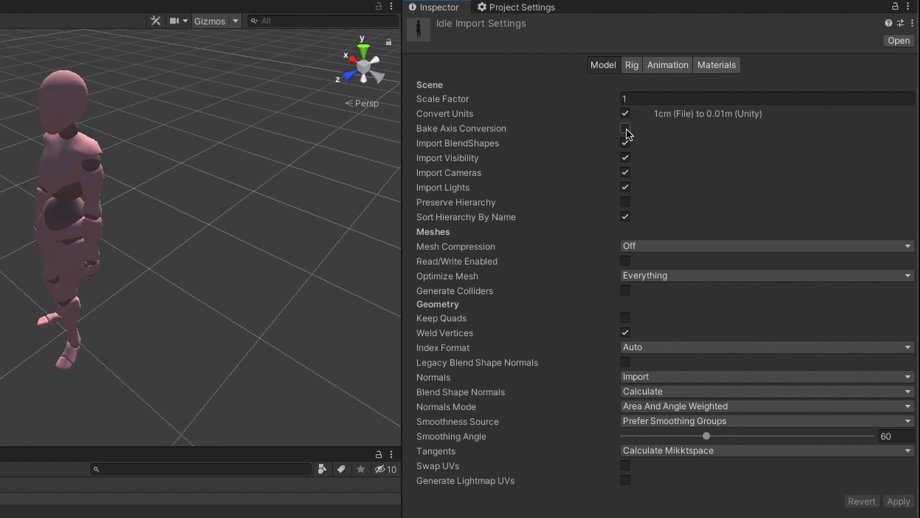
pyautogui.click(625, 128)
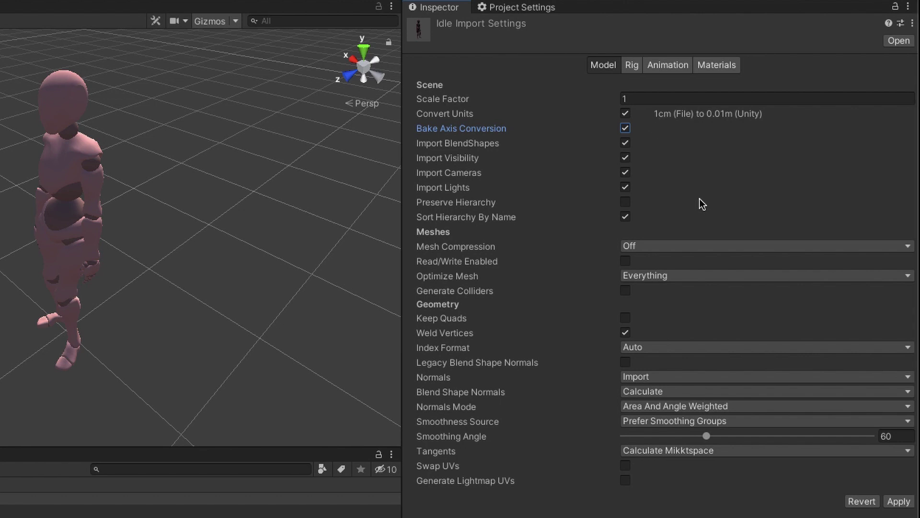
pyautogui.click(898, 501)
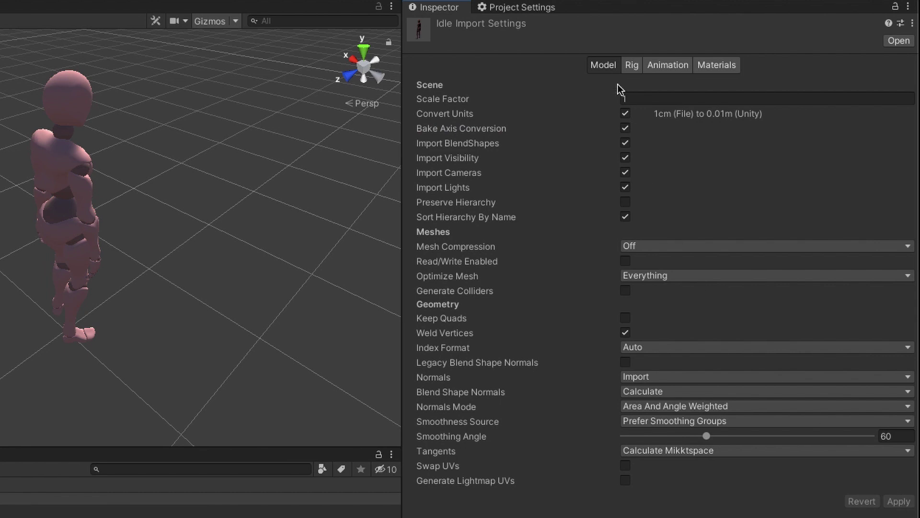
# Set the Idle asset's rig Avatar Definition to Create From This Model and apply it.
pyautogui.click(626, 68)
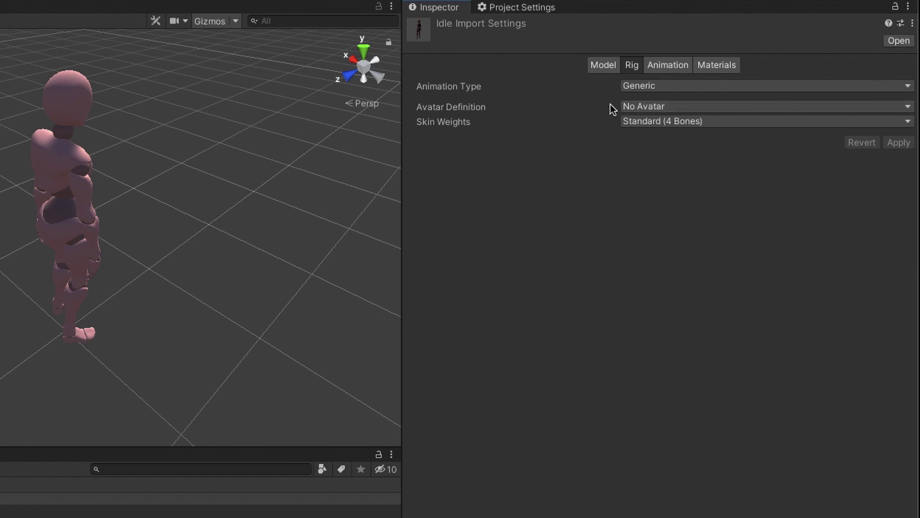
pyautogui.click(682, 106)
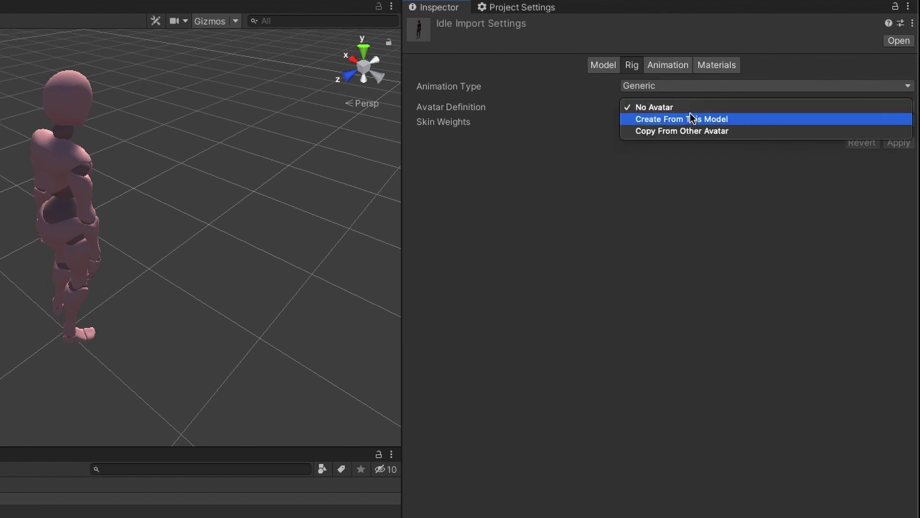
pyautogui.click(693, 119)
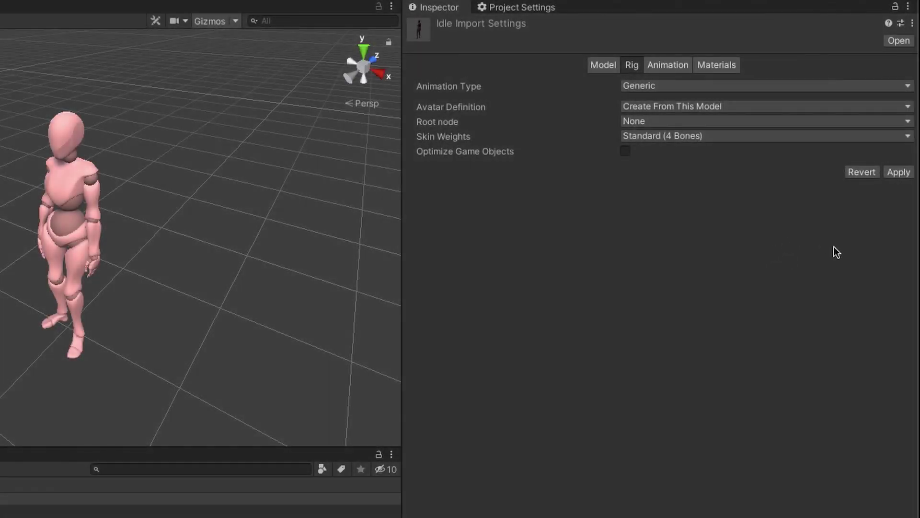
pyautogui.click(902, 174)
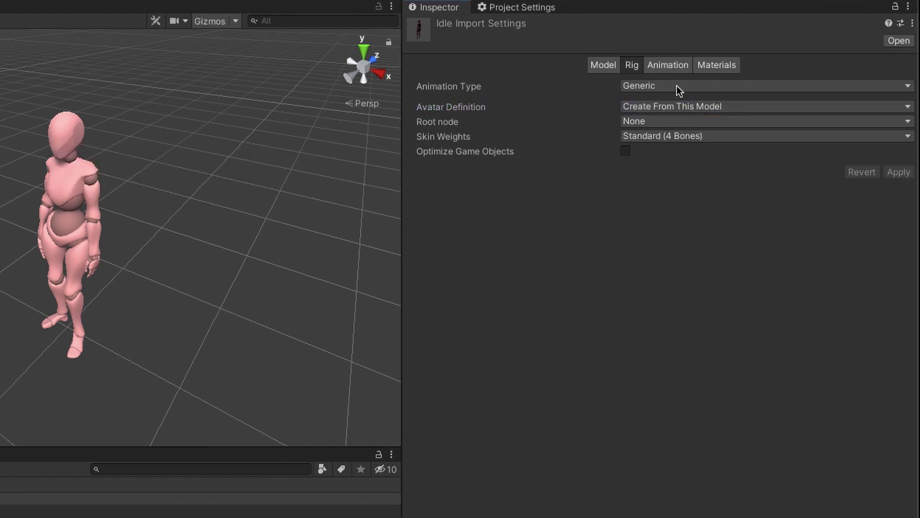
# Rename the Idle asset's mixamo.com animation clip to Idle, enable Loop Time and apply the changes.
pyautogui.click(673, 69)
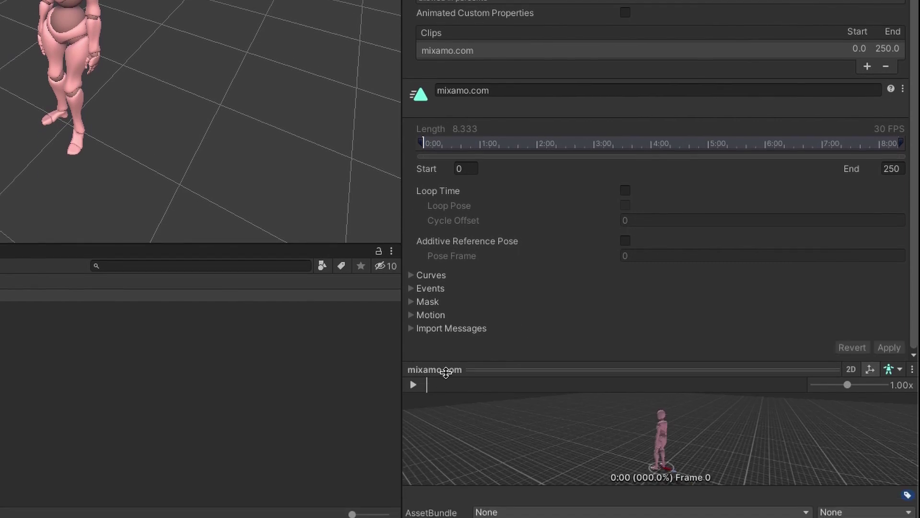
pyautogui.moveTo(623, 454); pyautogui.dragTo(623, 327)
pyautogui.click(413, 469)
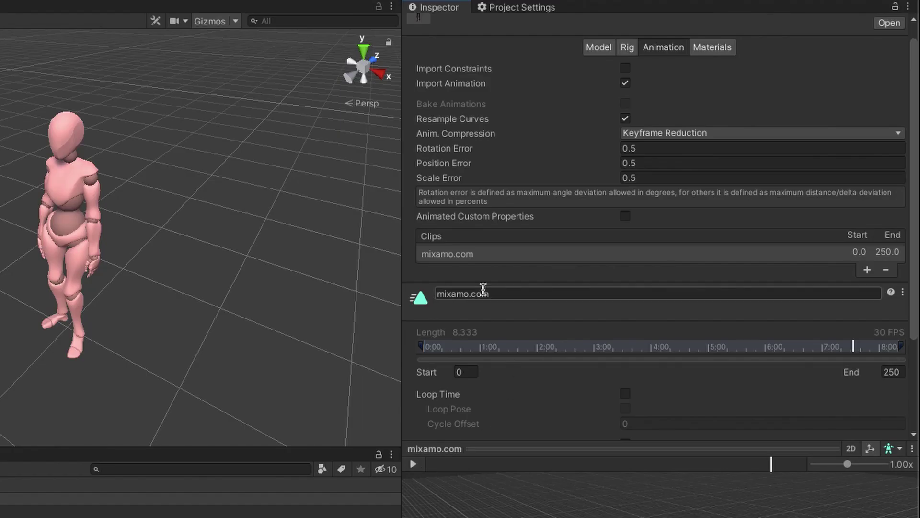
pyautogui.click(483, 292)
pyautogui.press('BackSpace')
pyautogui.write('Idle')
pyautogui.scroll(-3, 575, 336)
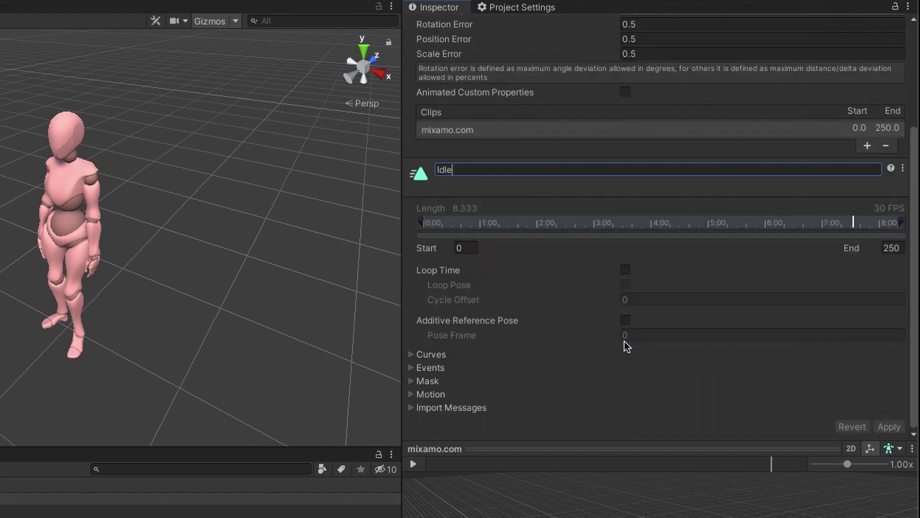
pyautogui.click(623, 273)
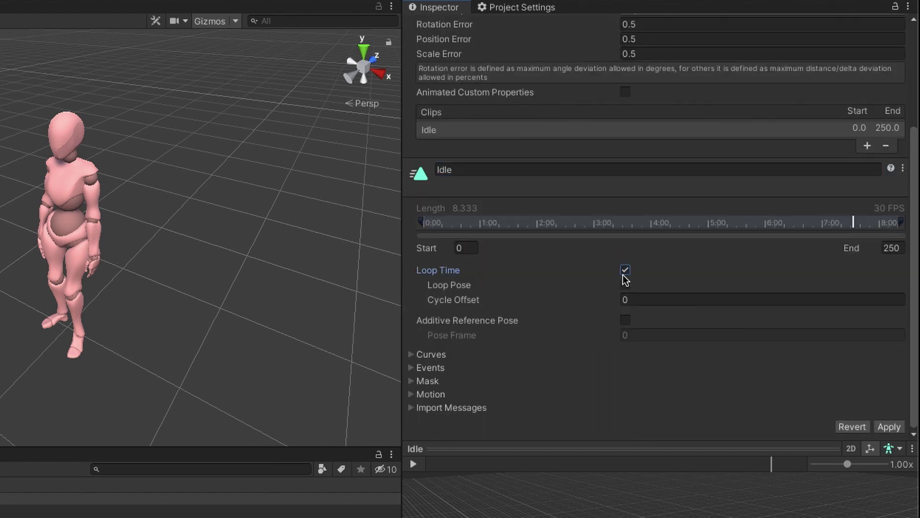
pyautogui.click(882, 428)
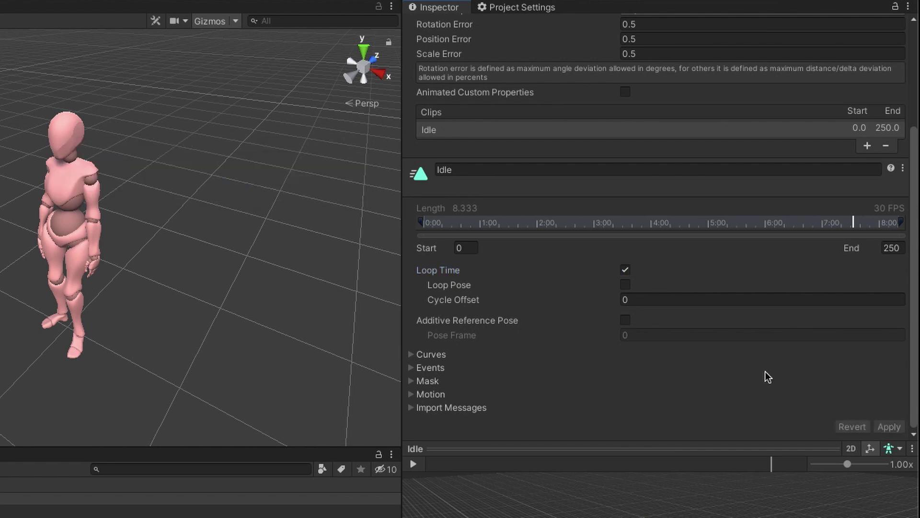
# Examine the Idle asset's Materials import settings and its embedded materials asdf1_Beta_HighLimbsGeoSG2 and Beta_Joints_MAT.
pyautogui.scroll(5, 722, 345)
pyautogui.click(710, 67)
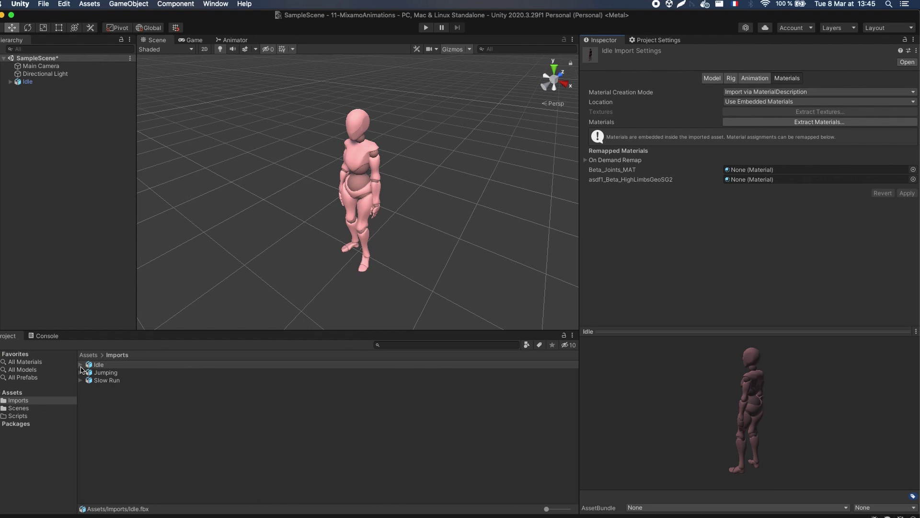
pyautogui.click(81, 366)
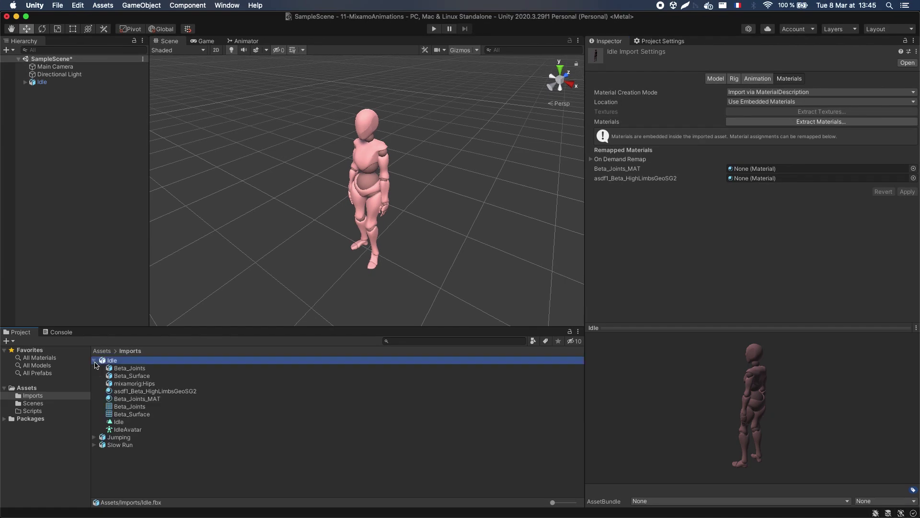
pyautogui.click(148, 392)
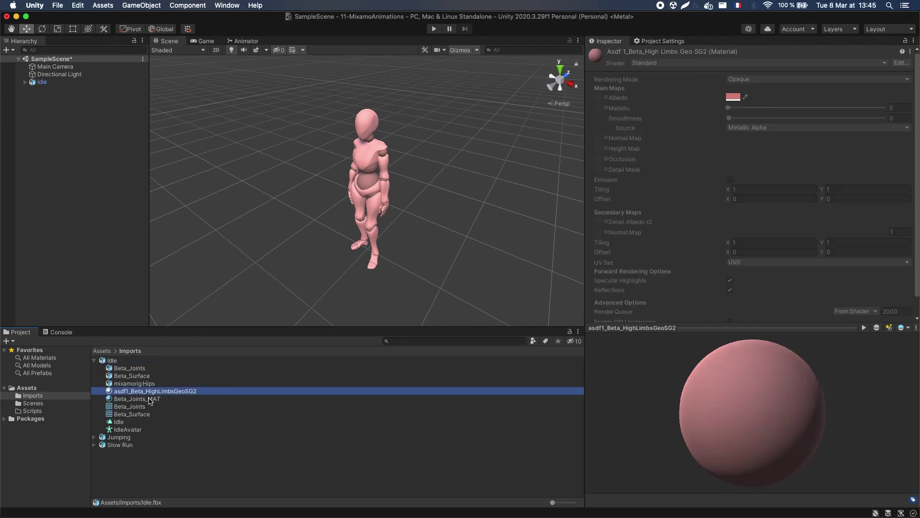
pyautogui.click(150, 397)
pyautogui.click(150, 392)
pyautogui.click(122, 362)
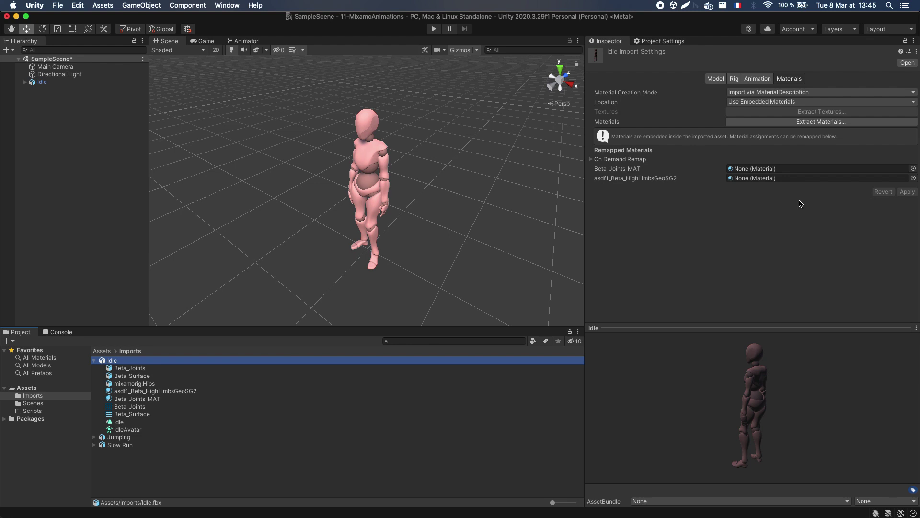
pyautogui.click(94, 361)
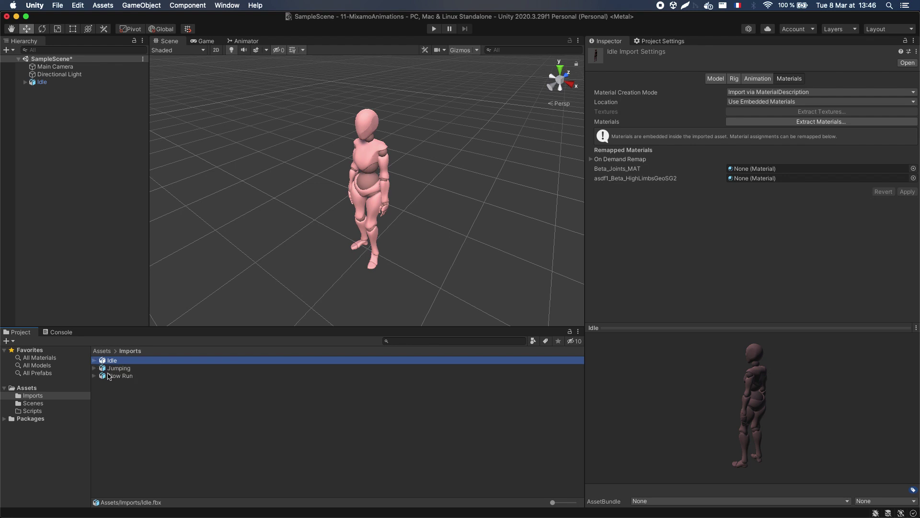
# Select the Jumping and Slow Run assets and name the Jumping asset's animation clip Jump.
pyautogui.click(127, 369)
pyautogui.keyDown('shift'); pyautogui.click(129, 375); pyautogui.keyUp('shift')
pyautogui.click(718, 79)
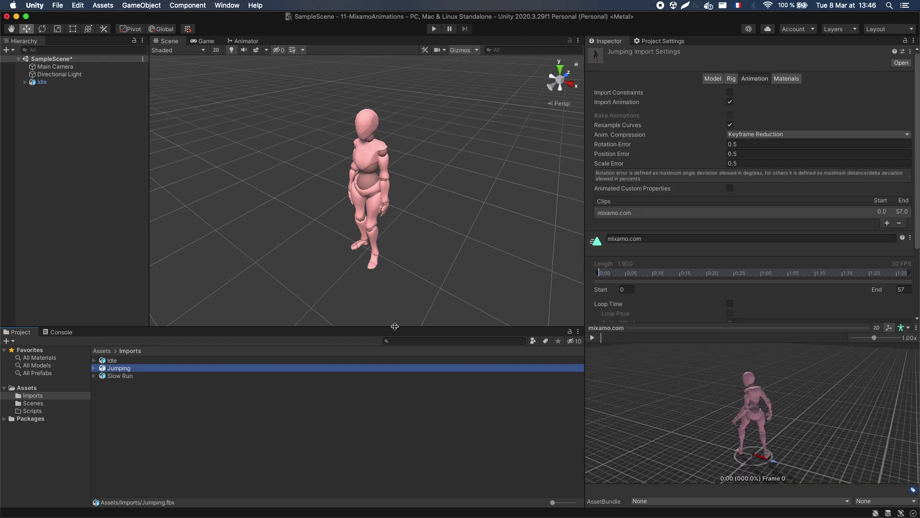
pyautogui.click(657, 237)
pyautogui.write('Jump')
# Set the rigs of Jumping and Slow Run to Copy From Other Avatar with IdleAvatar as the source, and apply.
pyautogui.click(734, 79)
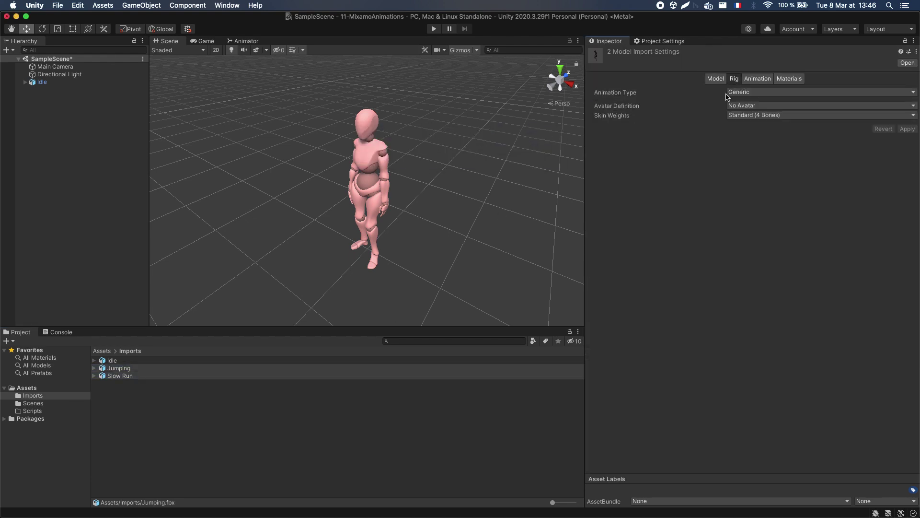
pyautogui.click(738, 105)
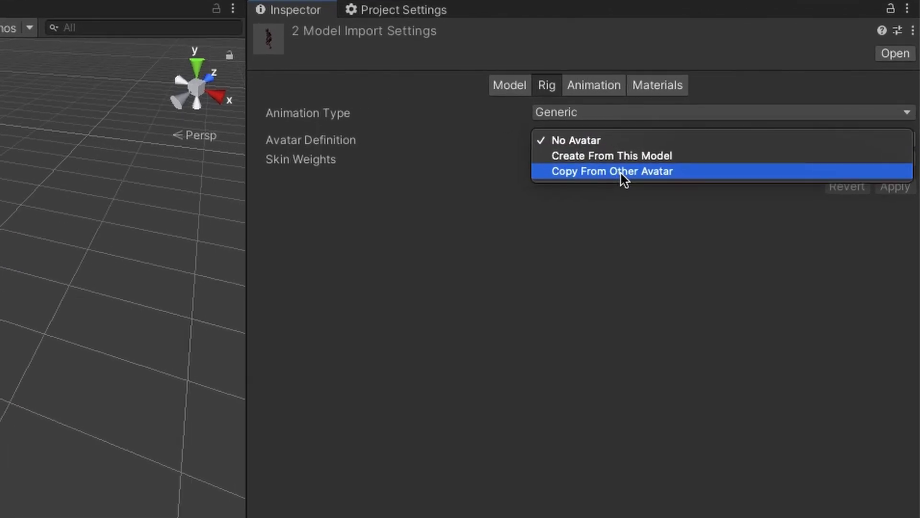
pyautogui.click(621, 171)
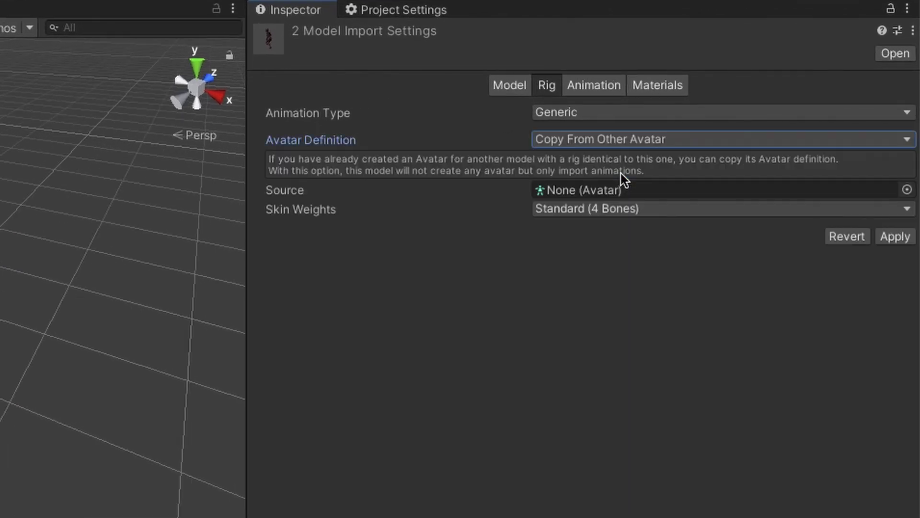
pyautogui.click(906, 190)
pyautogui.click(781, 257)
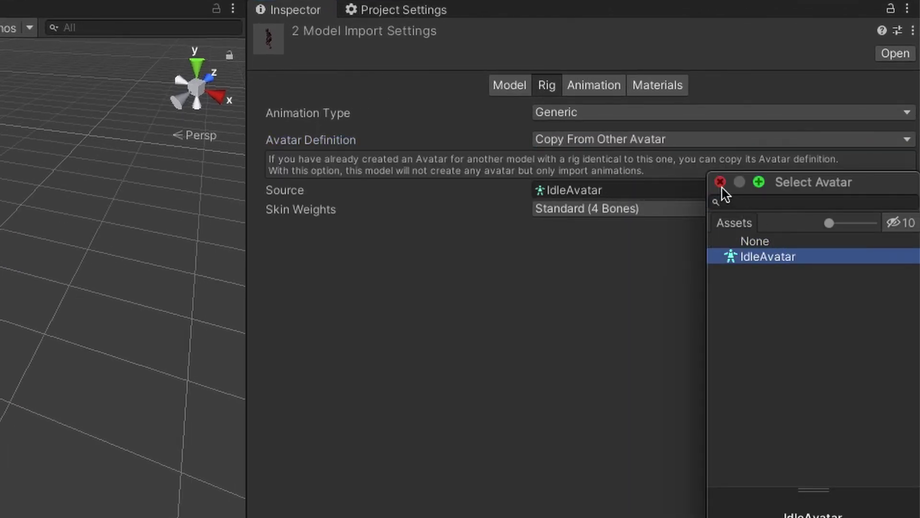
pyautogui.click(721, 182)
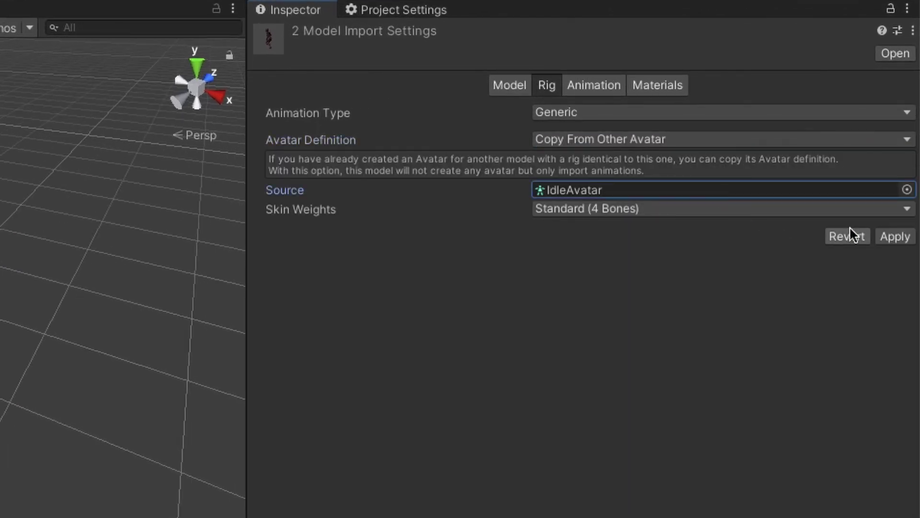
pyautogui.click(887, 237)
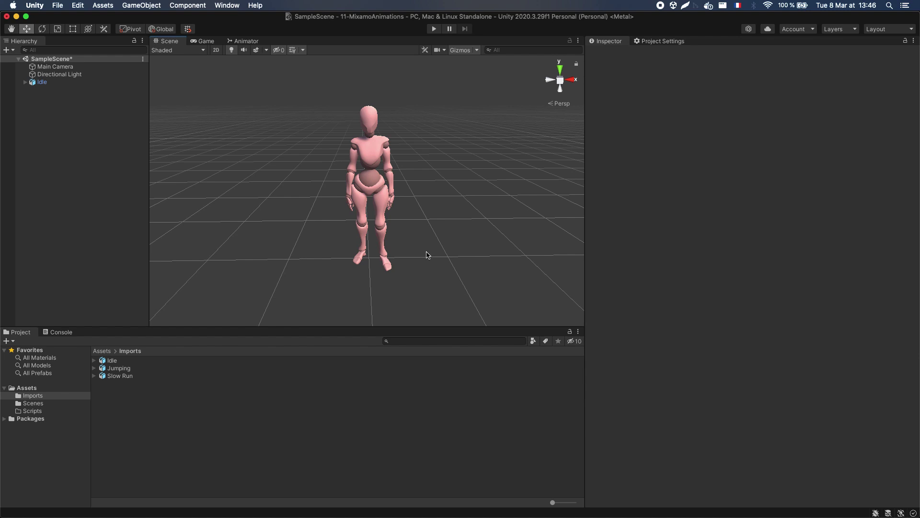
# Create an Animator Controller named CharacterController in Assets > Imports and assign it to the Animator of the scene's Idle object.
pyautogui.click(72, 83)
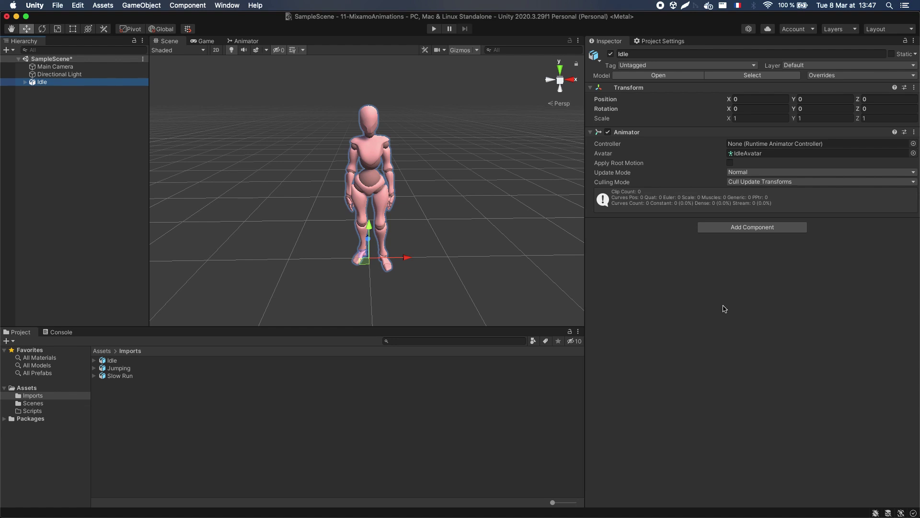
pyautogui.rightClick(207, 391)
pyautogui.moveTo(233, 272)
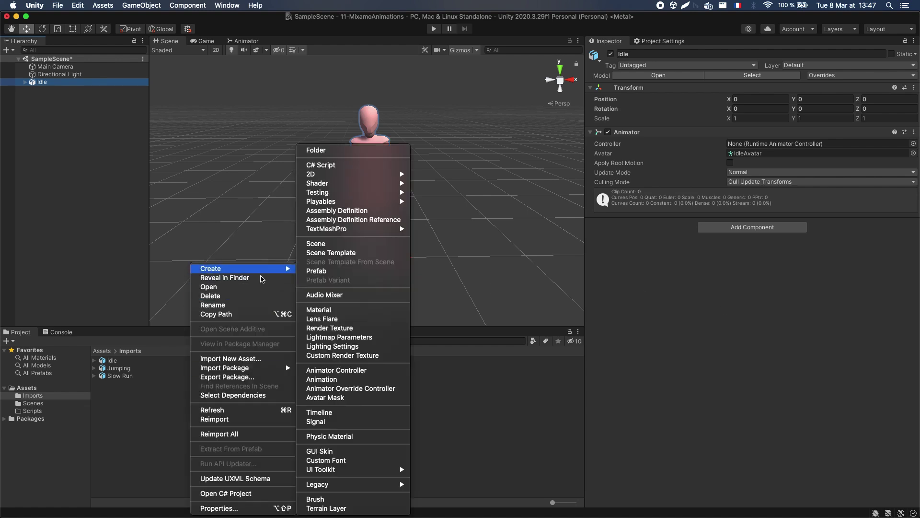
pyautogui.click(359, 370)
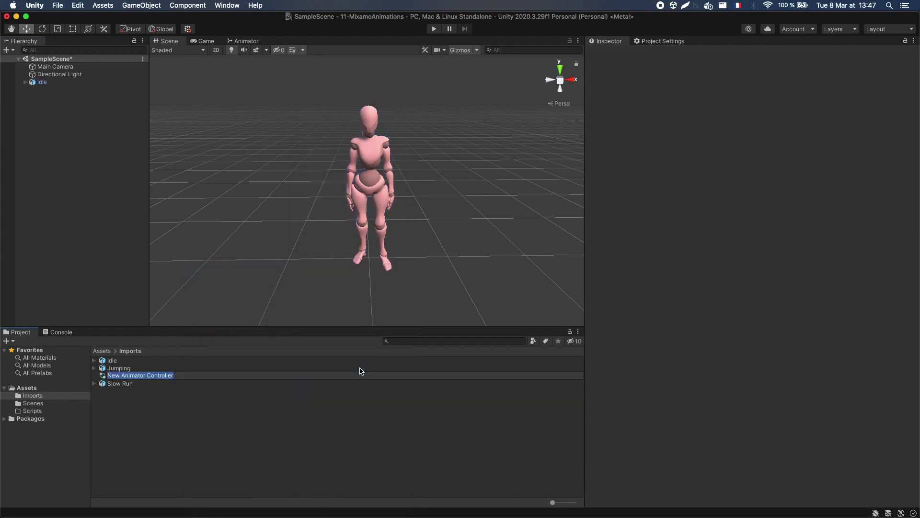
pyautogui.write('CharacterCo')
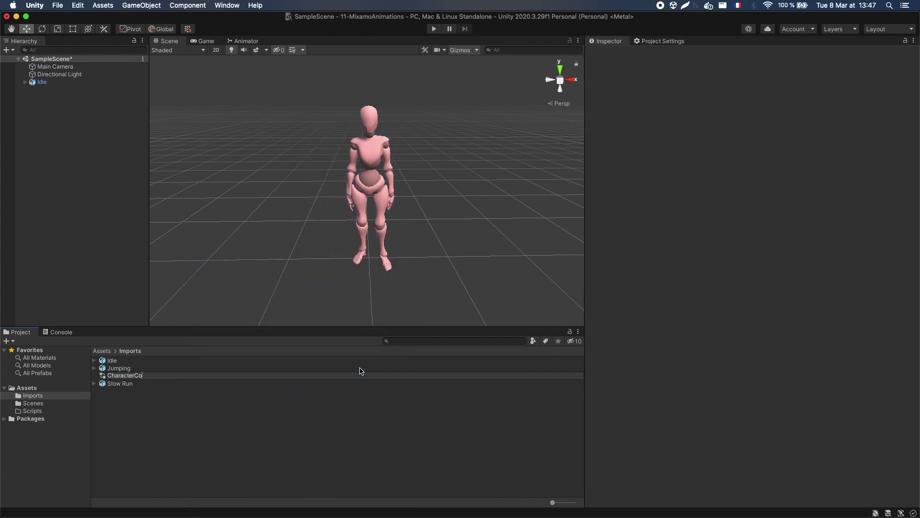
pyautogui.write('ntroller')
pyautogui.press('Return')
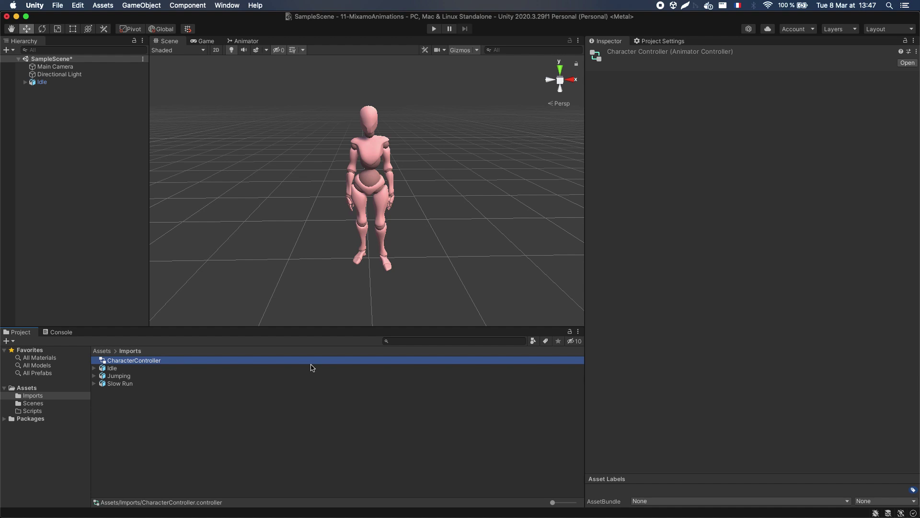
pyautogui.click(55, 83)
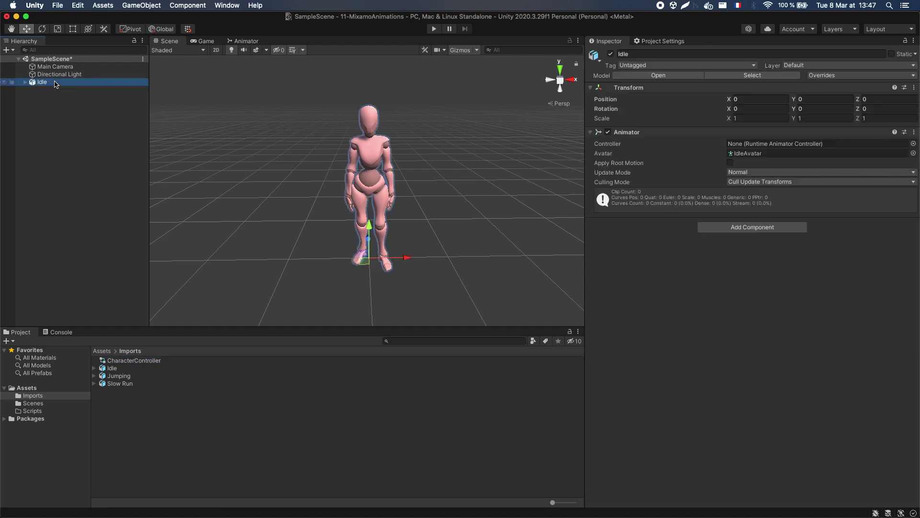
pyautogui.moveTo(146, 360); pyautogui.dragTo(763, 143)
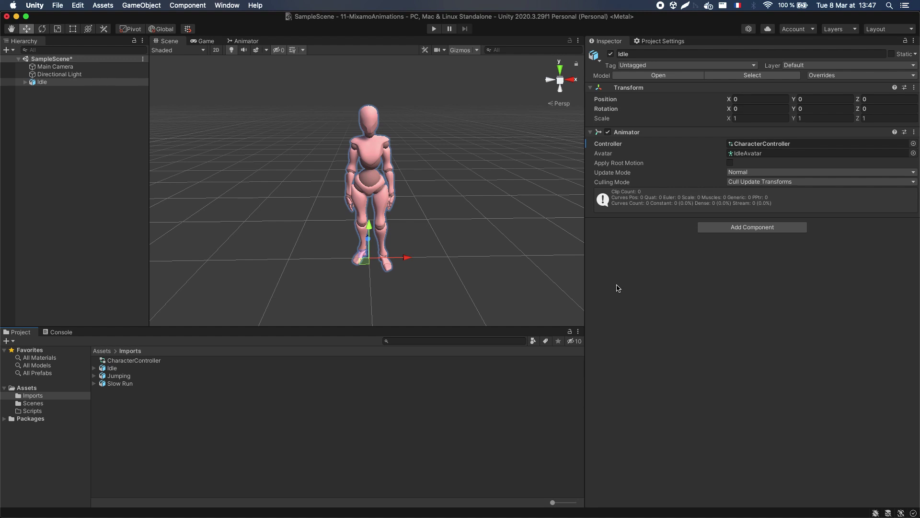
# Open the Animator window for CharacterController and place the Exit node between Any State and Entry.
pyautogui.click(235, 5)
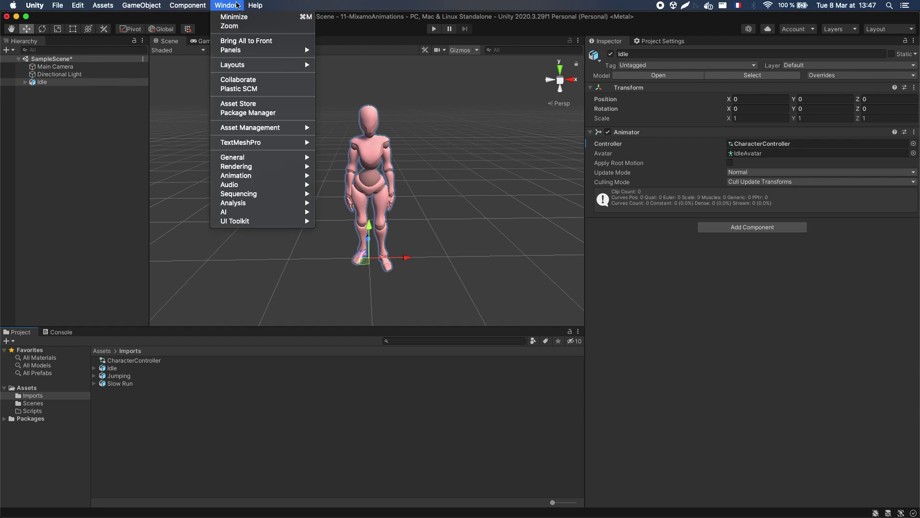
pyautogui.moveTo(291, 175)
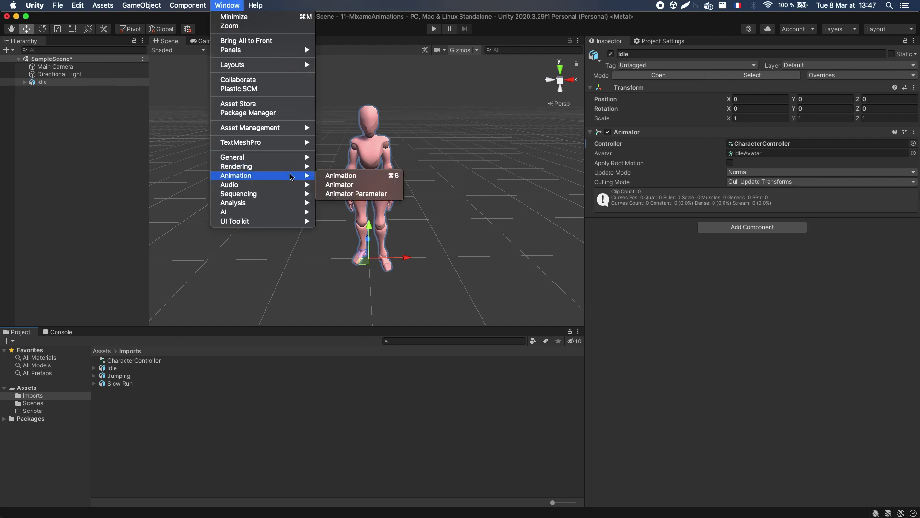
pyautogui.click(344, 186)
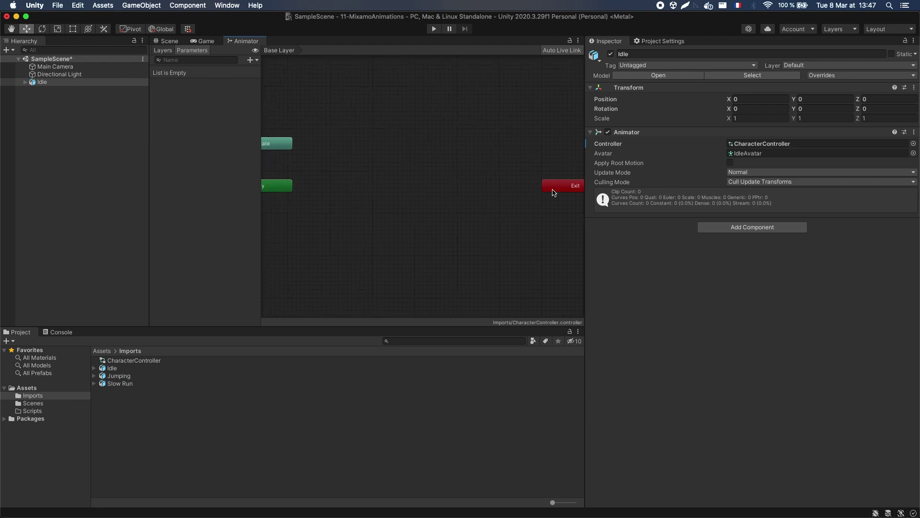
pyautogui.moveTo(553, 191); pyautogui.dragTo(299, 165)
pyautogui.moveTo(384, 146); pyautogui.dragTo(507, 150, button='middle')
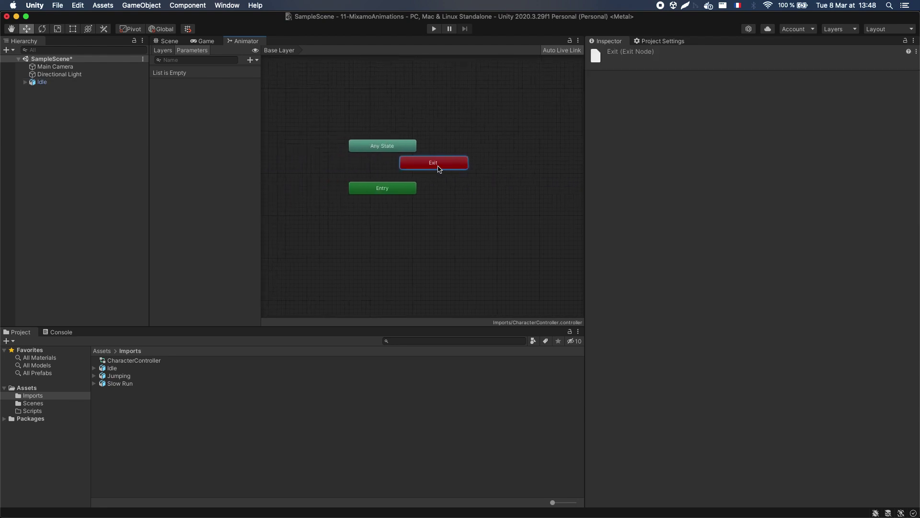
pyautogui.moveTo(436, 169); pyautogui.dragTo(386, 172)
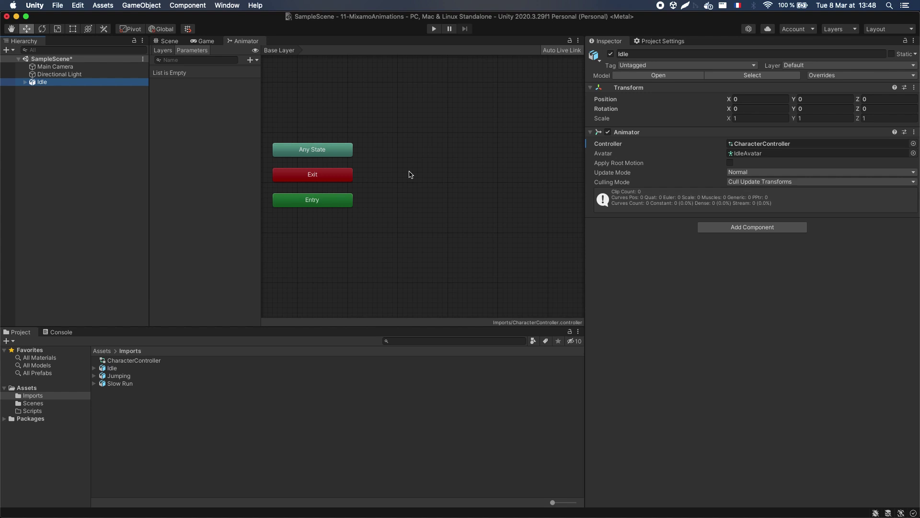
pyautogui.moveTo(411, 174); pyautogui.dragTo(441, 168, button='middle')
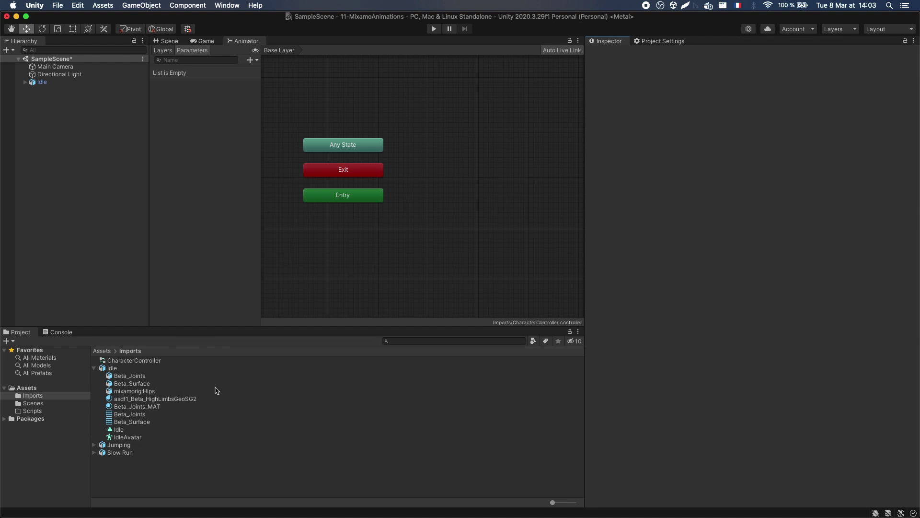
# Add the Idle animation clip as the default state in the Animator graph and place it beside Entry.
pyautogui.click(116, 430)
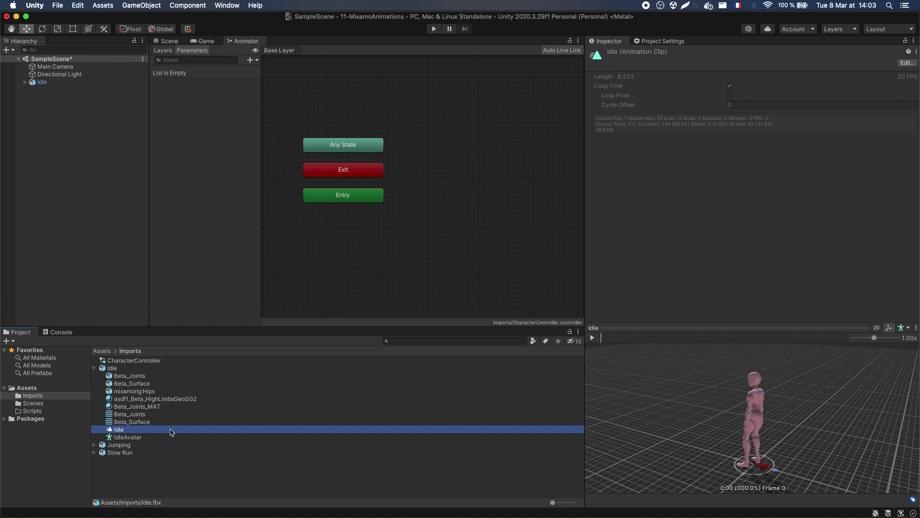
pyautogui.moveTo(172, 432); pyautogui.dragTo(438, 176)
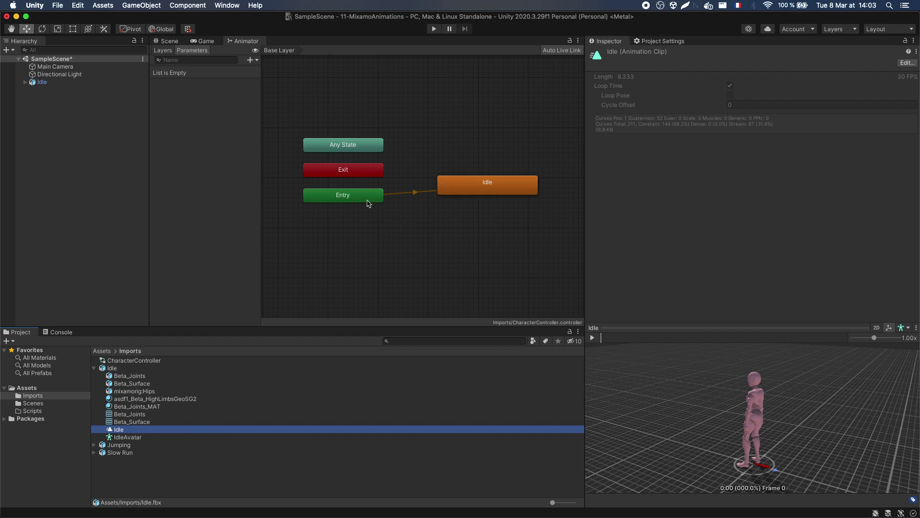
pyautogui.click(483, 187)
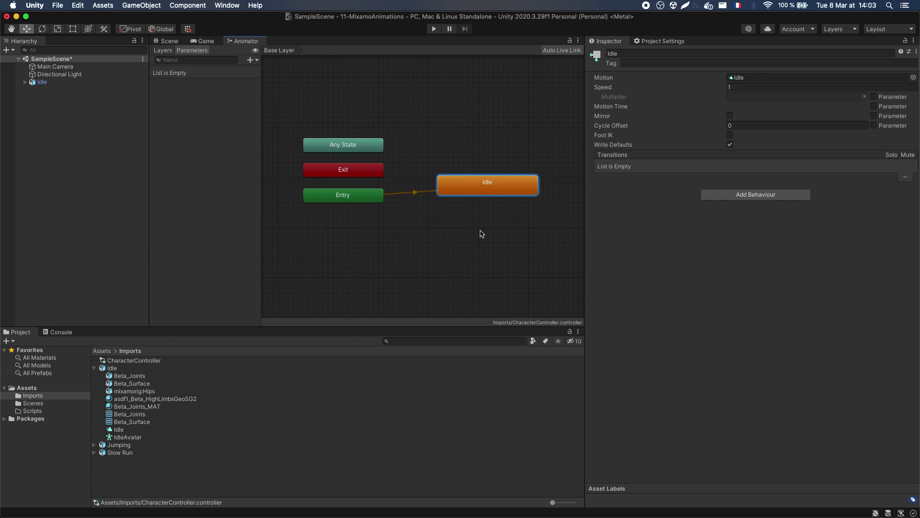
pyautogui.moveTo(471, 196); pyautogui.dragTo(454, 202)
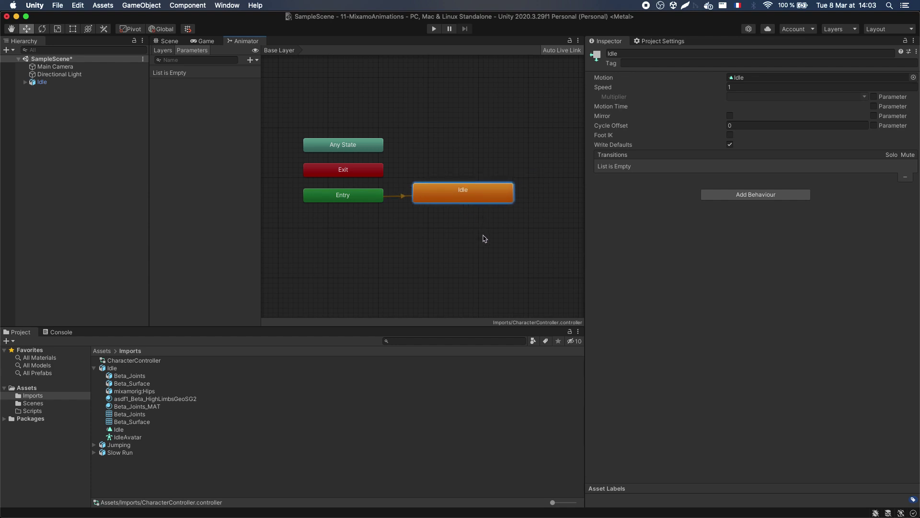
# Play the scene and watch the character's idle animation in the Scene view alongside the Animator graph.
pyautogui.click(434, 29)
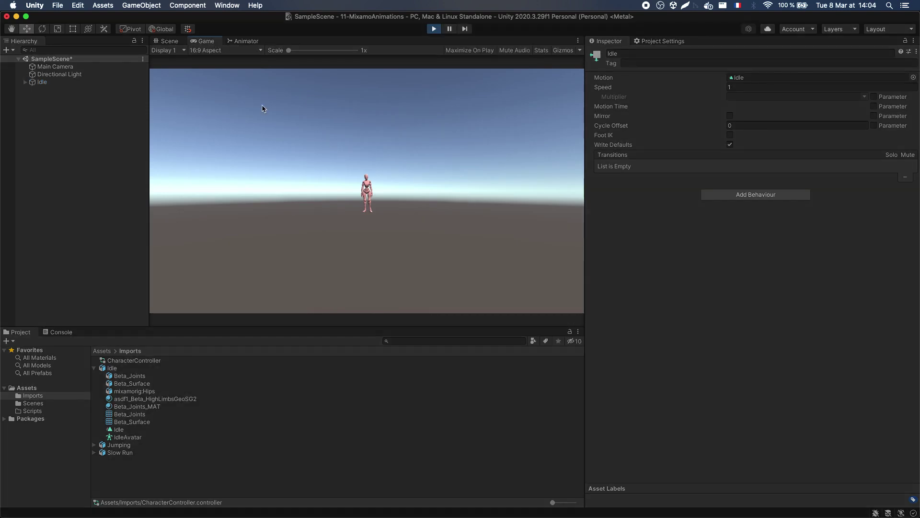
pyautogui.click(182, 42)
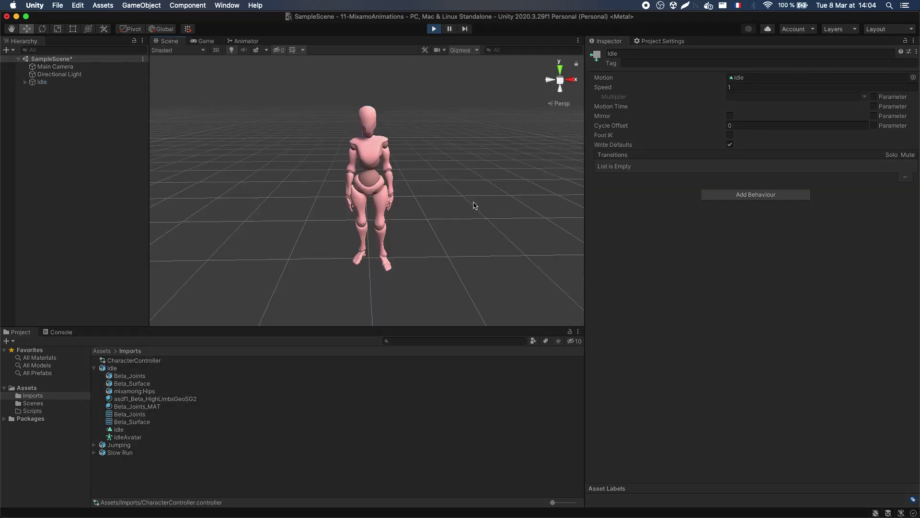
pyautogui.moveTo(473, 202)
pyautogui.keyDown('alt'); pyautogui.mouseDown()
pyautogui.moveTo(429, 203)
pyautogui.moveTo(460, 201)
pyautogui.mouseUp(); pyautogui.keyUp('alt')
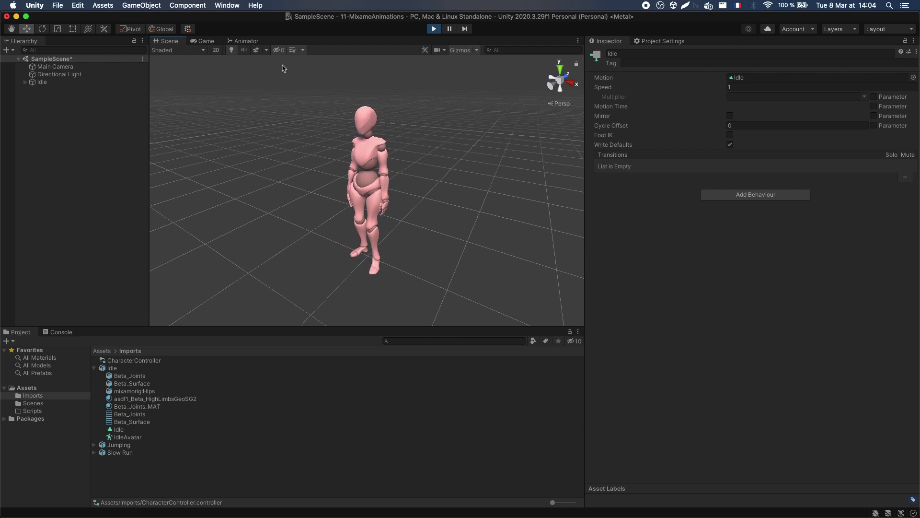
pyautogui.moveTo(253, 47); pyautogui.dragTo(222, 341)
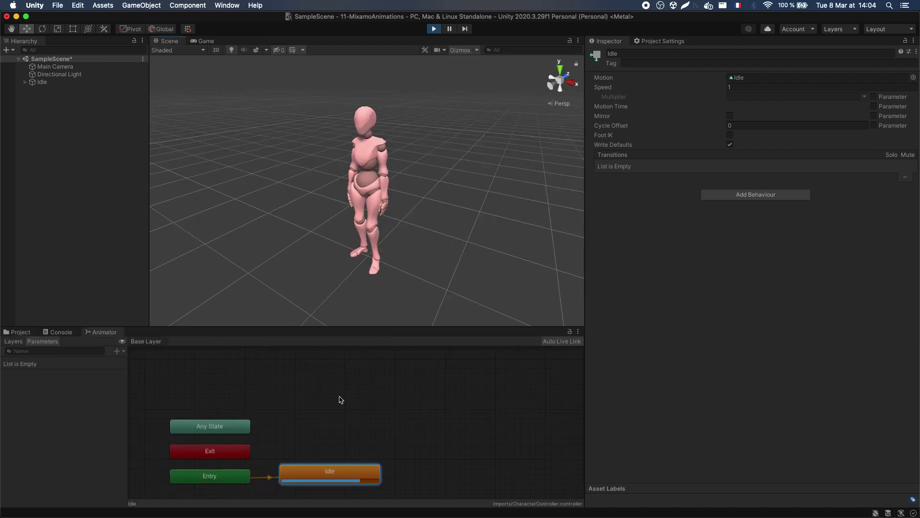
pyautogui.moveTo(345, 454); pyautogui.dragTo(384, 423, button='middle')
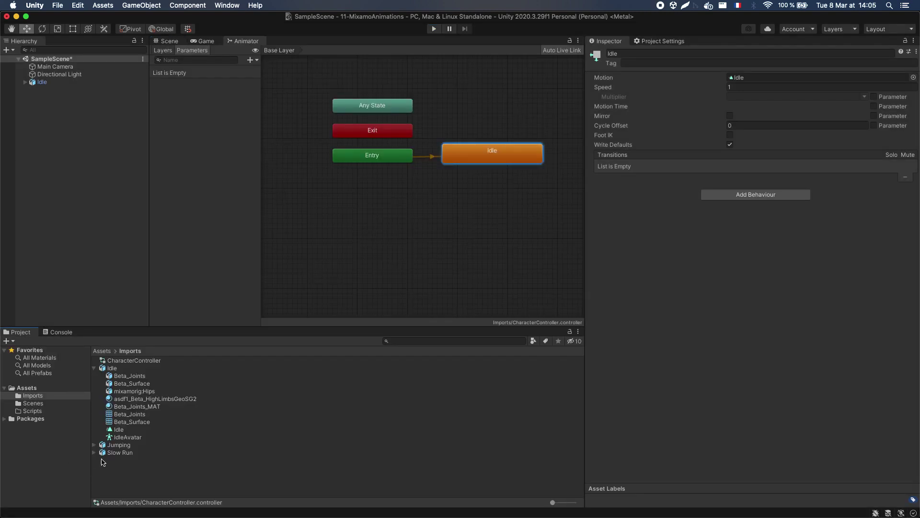
# Add the Jump clip from Jumping and the Run clip from Slow Run as states in the Animator graph.
pyautogui.click(94, 368)
pyautogui.click(94, 375)
pyautogui.moveTo(127, 437); pyautogui.dragTo(385, 226)
pyautogui.click(94, 376)
pyautogui.click(94, 383)
pyautogui.moveTo(120, 444); pyautogui.dragTo(417, 287)
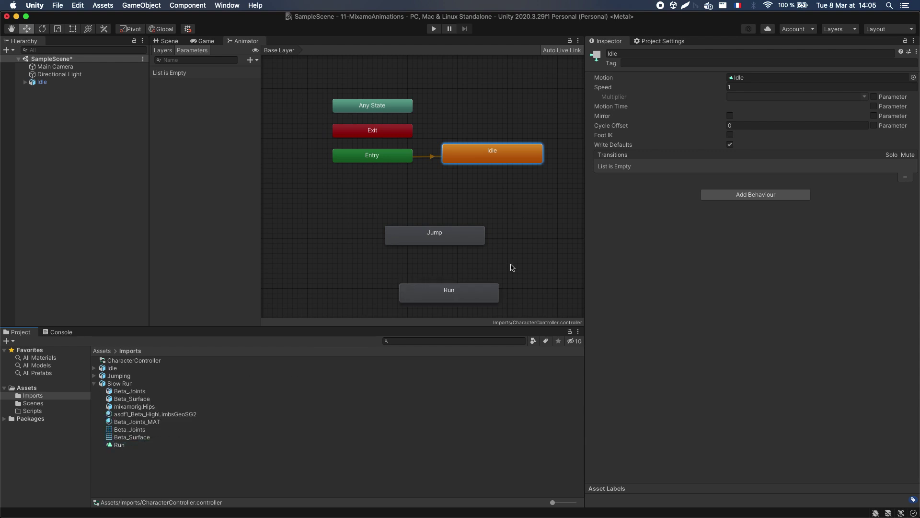
# Arrange the Jump and Run states side by side below Entry and Idle.
pyautogui.moveTo(445, 241); pyautogui.dragTo(392, 217)
pyautogui.moveTo(444, 291); pyautogui.dragTo(493, 207)
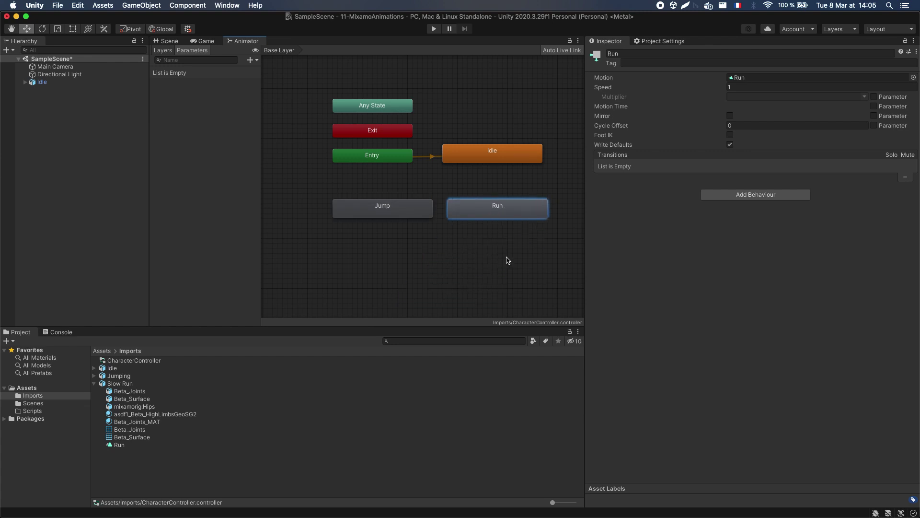
pyautogui.moveTo(508, 259); pyautogui.dragTo(461, 275, button='middle')
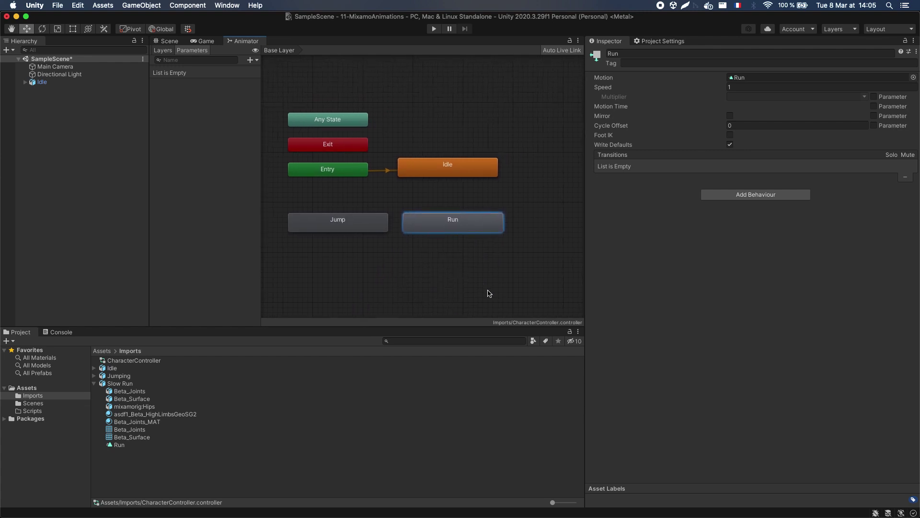
# Make a transition from the Idle state to the Run state.
pyautogui.click(357, 241)
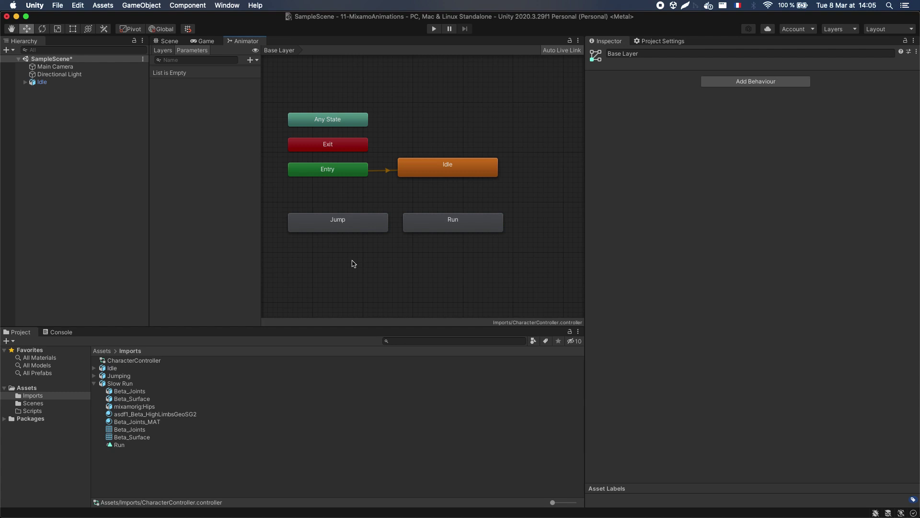
pyautogui.click(469, 173)
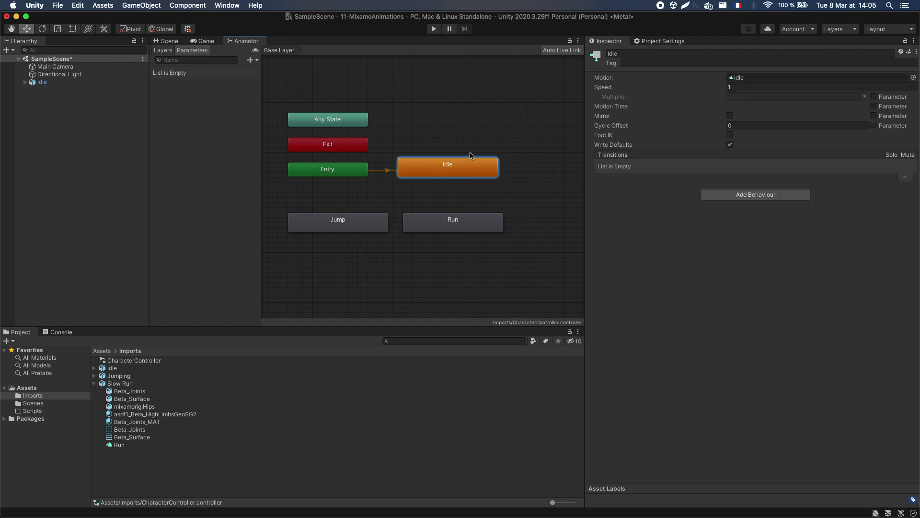
pyautogui.click(452, 190)
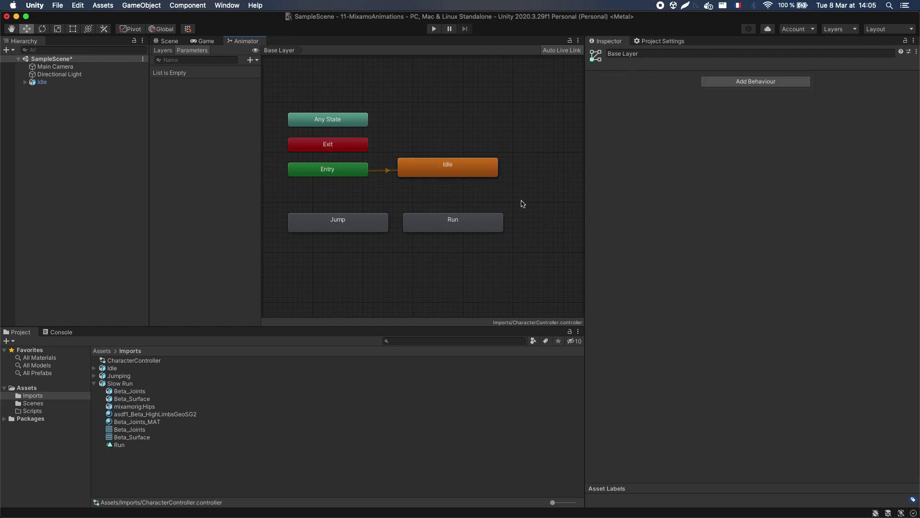
pyautogui.rightClick(446, 176)
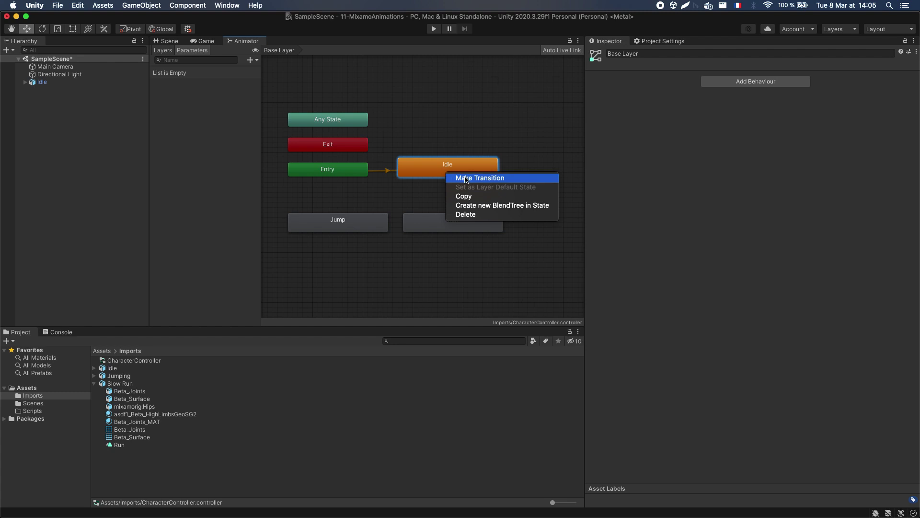
pyautogui.click(465, 179)
pyautogui.click(473, 220)
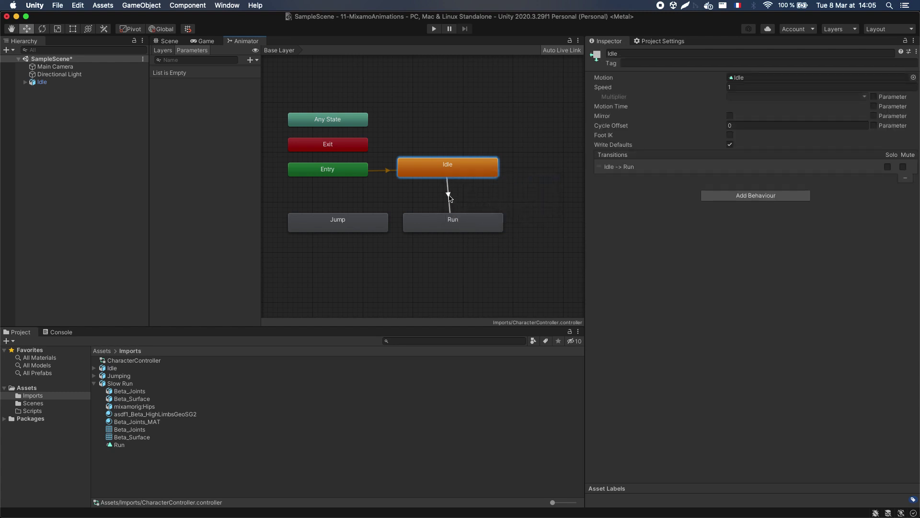
# Preview the Idle -> Run transition, try a Transition Duration of 0.92 s and set it back to 0.25 s.
pyautogui.click(450, 197)
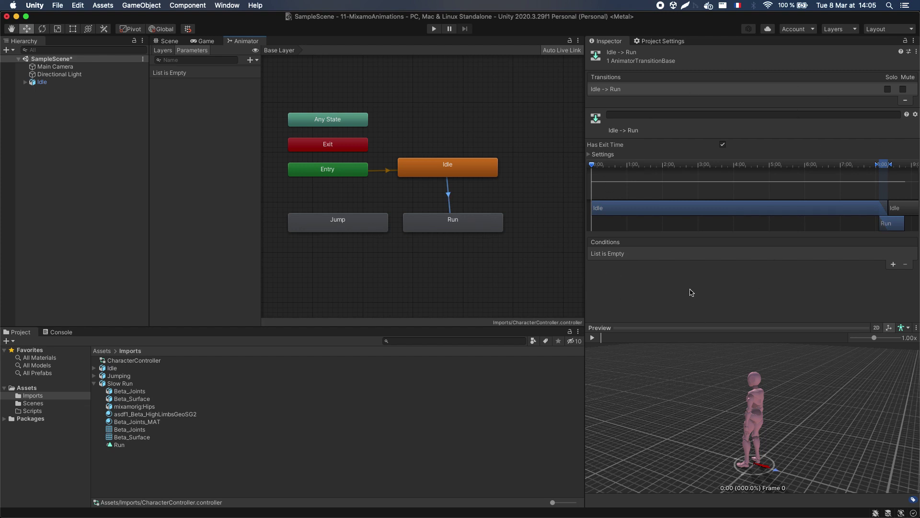
pyautogui.click(589, 154)
pyautogui.moveTo(594, 223); pyautogui.dragTo(870, 222)
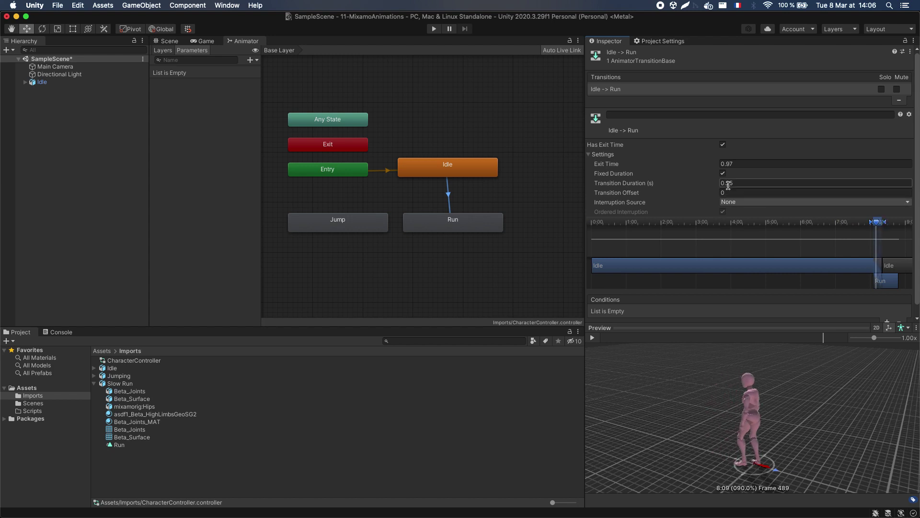
pyautogui.moveTo(653, 188); pyautogui.dragTo(662, 189)
pyautogui.moveTo(852, 268); pyautogui.dragTo(746, 254)
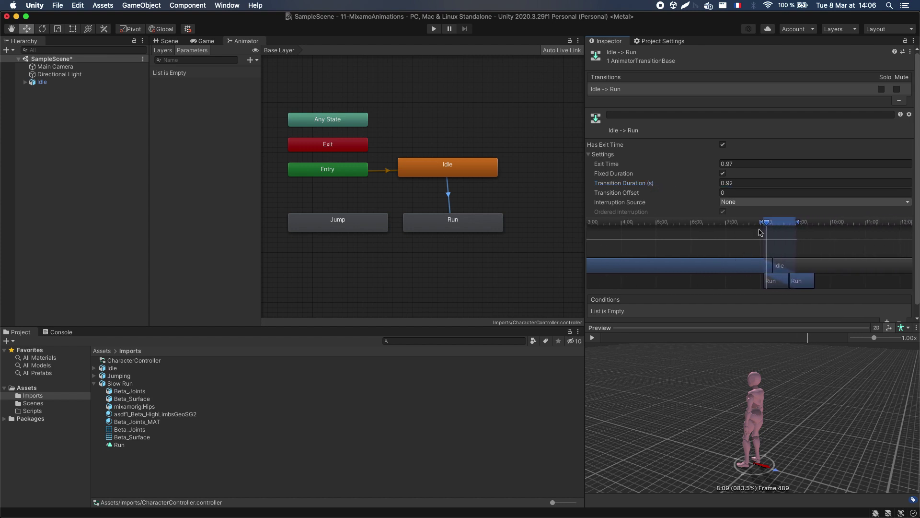
pyautogui.click(733, 183)
pyautogui.write('0.25')
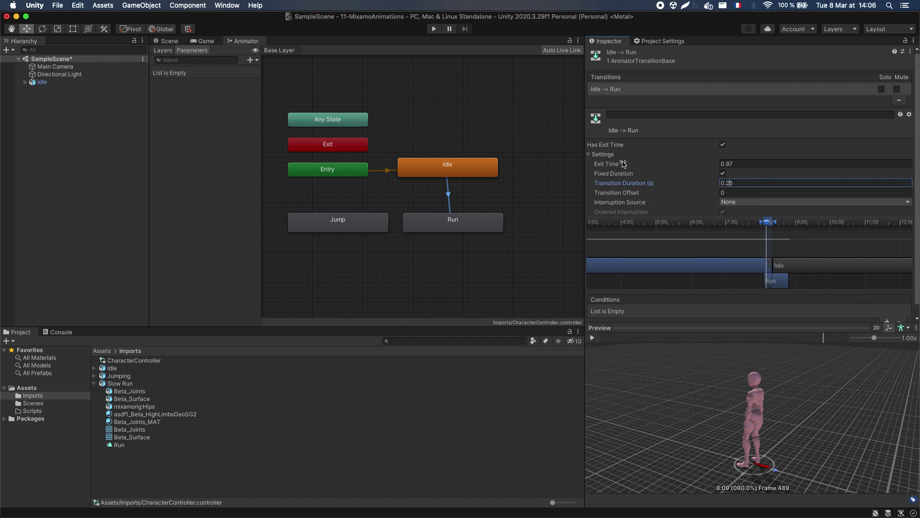
pyautogui.click(589, 154)
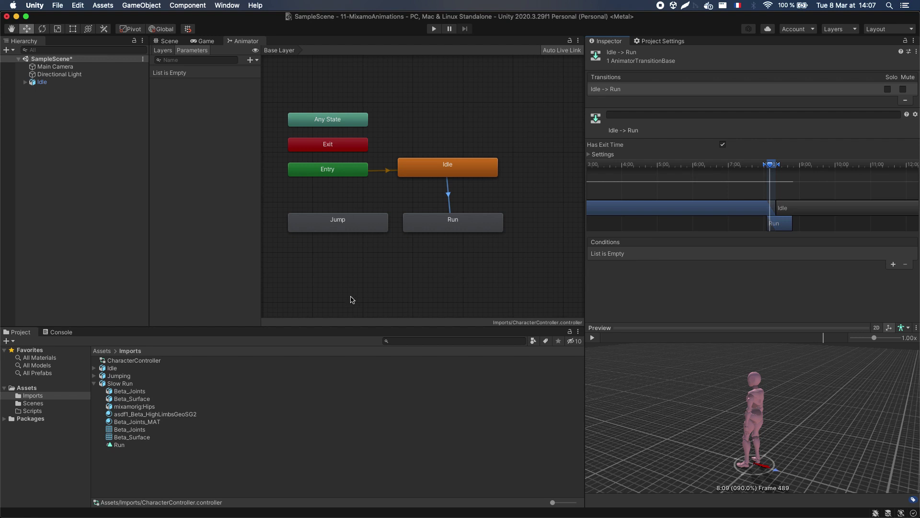
# Widen the Animator's parameter area and add a Bool parameter named Running.
pyautogui.moveTo(261, 276); pyautogui.dragTo(305, 280)
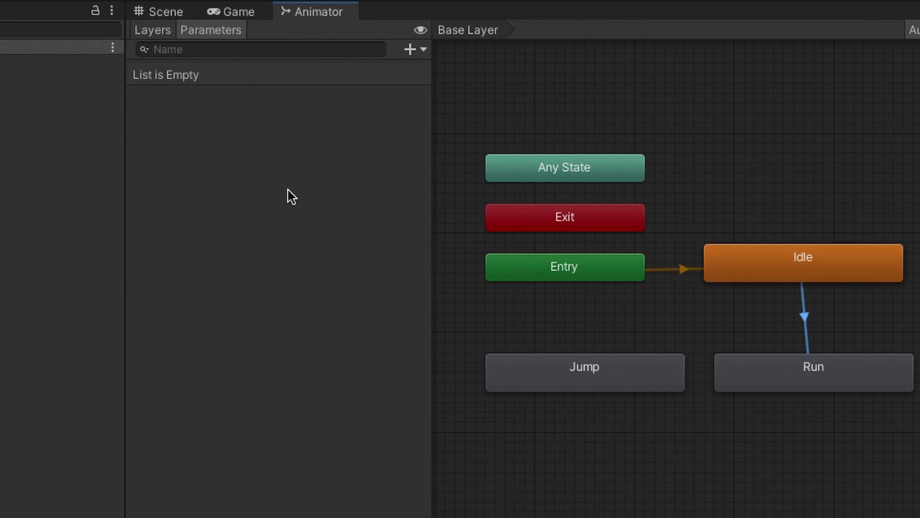
pyautogui.click(410, 49)
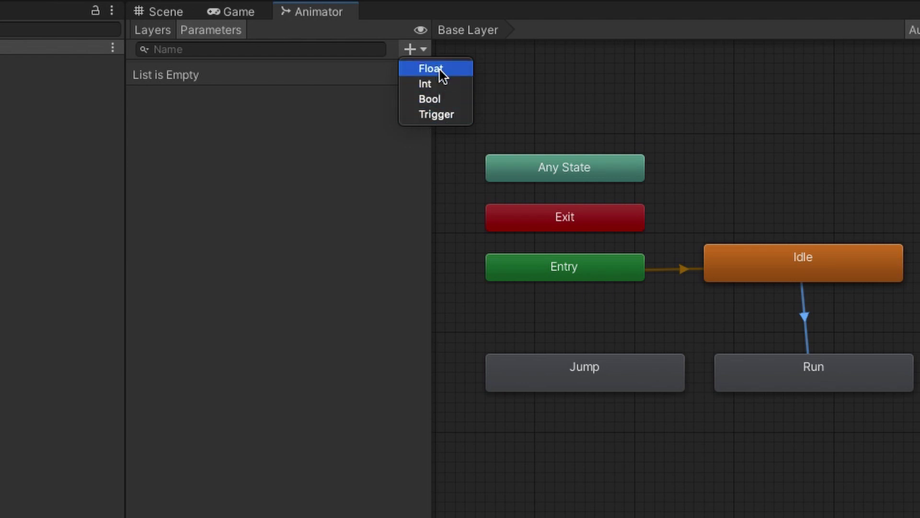
pyautogui.click(444, 99)
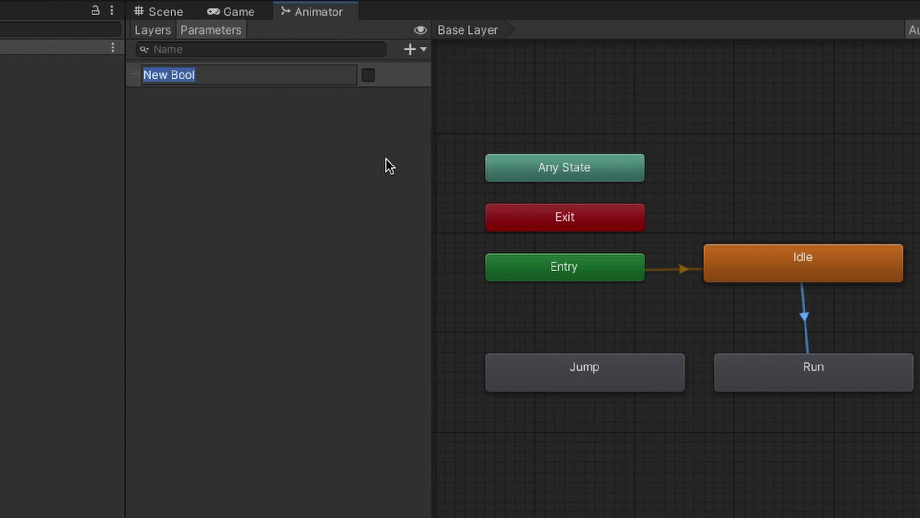
pyautogui.write('Running')
pyautogui.press('Return')
# Add a Trigger parameter named Jump, and switch the Running parameter on and off again.
pyautogui.click(424, 50)
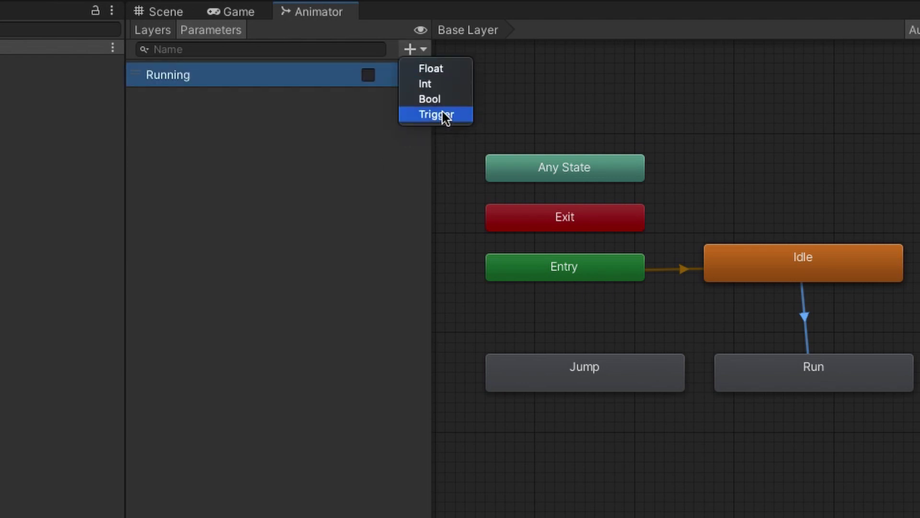
pyautogui.click(442, 123)
pyautogui.write('Jump')
pyautogui.press('Return')
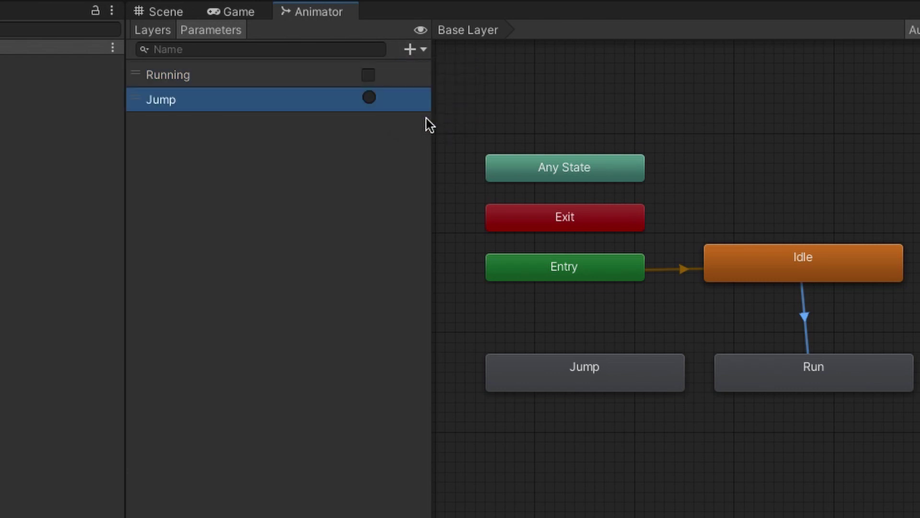
pyautogui.click(368, 75)
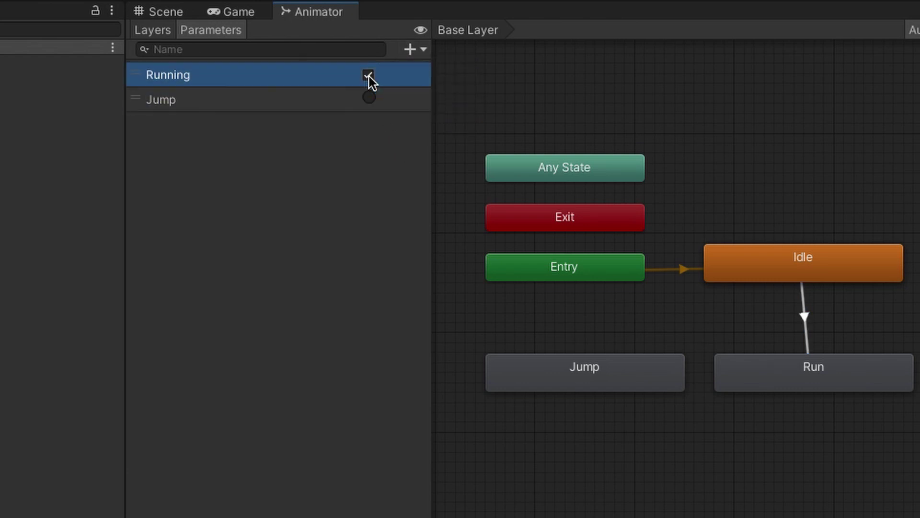
pyautogui.click(368, 75)
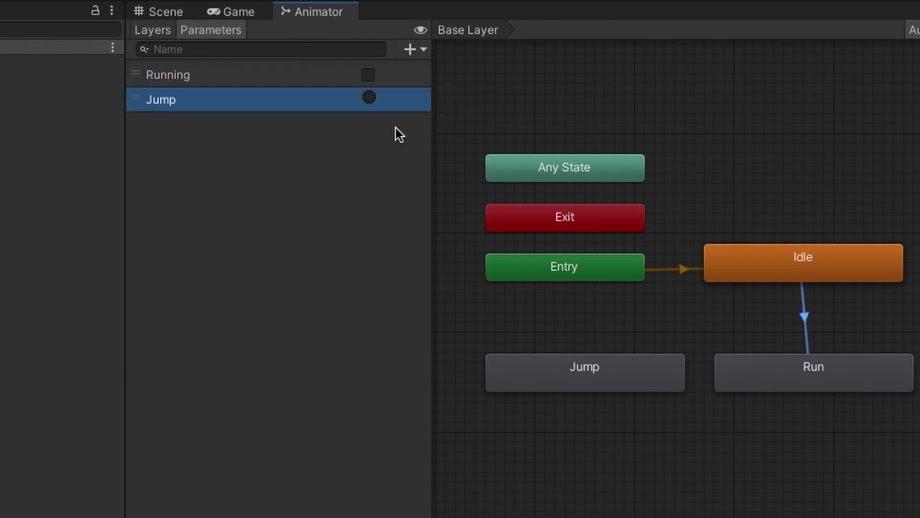
# Try out the Running switch and the Jump trigger in the parameter list.
pyautogui.click(368, 75)
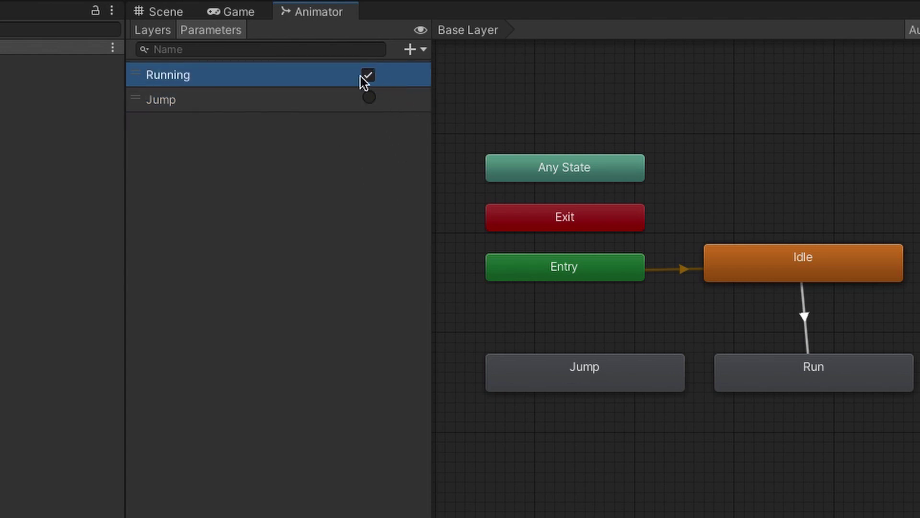
pyautogui.click(373, 101)
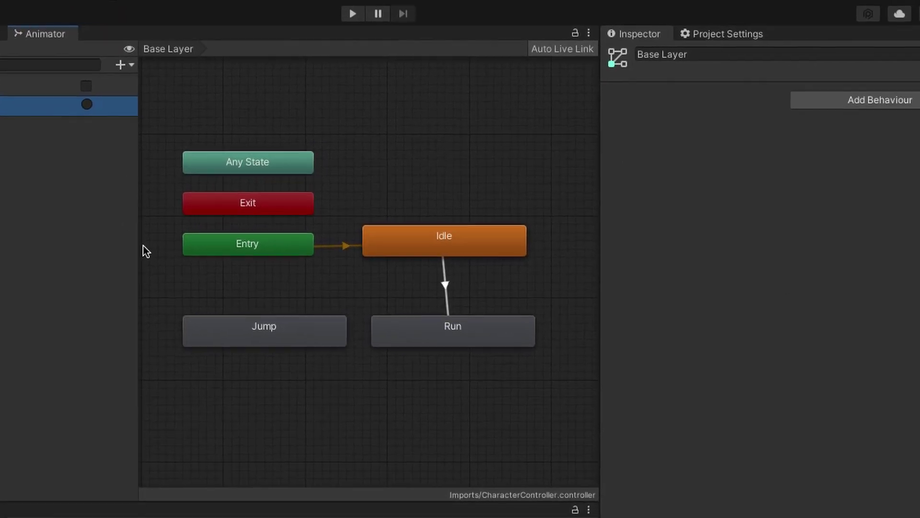
# Add a condition to the Idle -> Run transition that requires Running to be true.
pyautogui.click(445, 285)
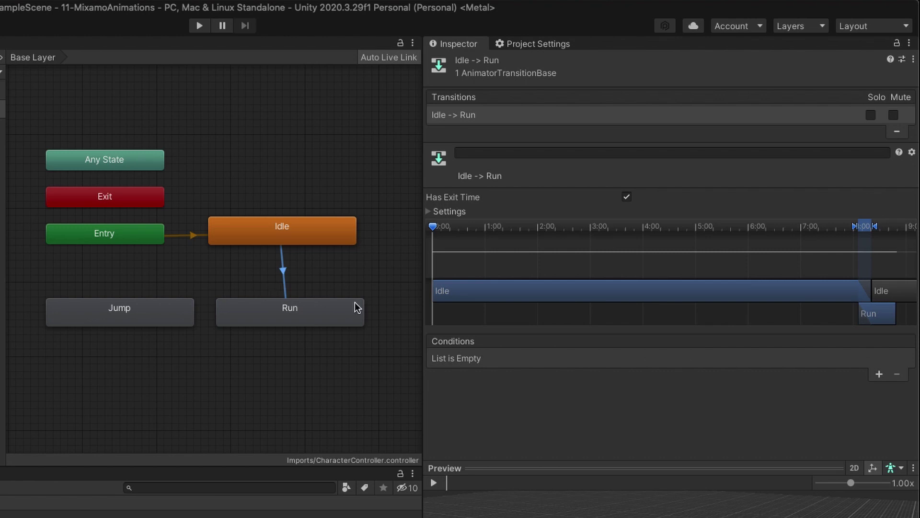
pyautogui.click(878, 375)
pyautogui.click(575, 359)
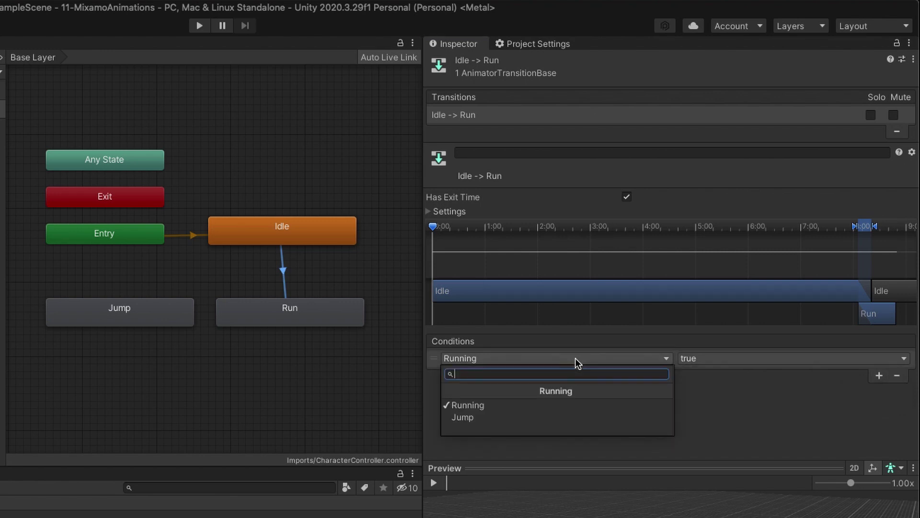
pyautogui.click(582, 404)
pyautogui.click(718, 359)
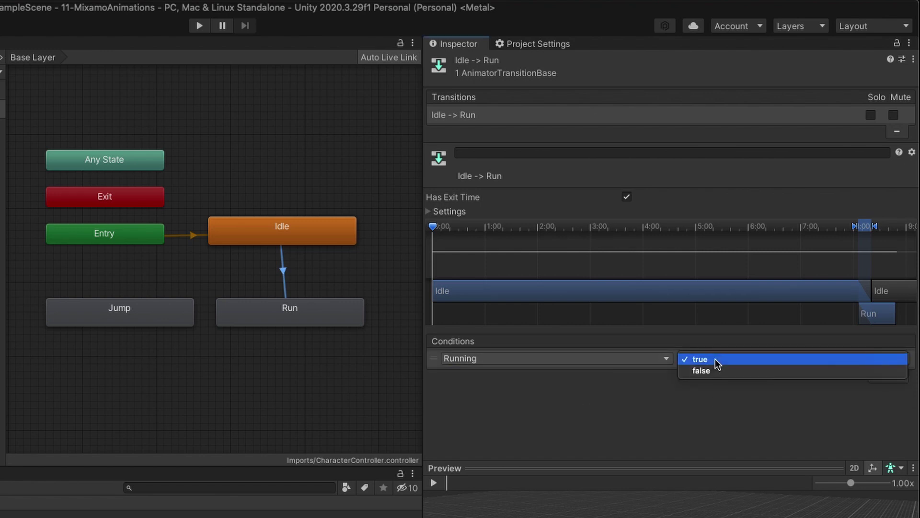
pyautogui.click(709, 360)
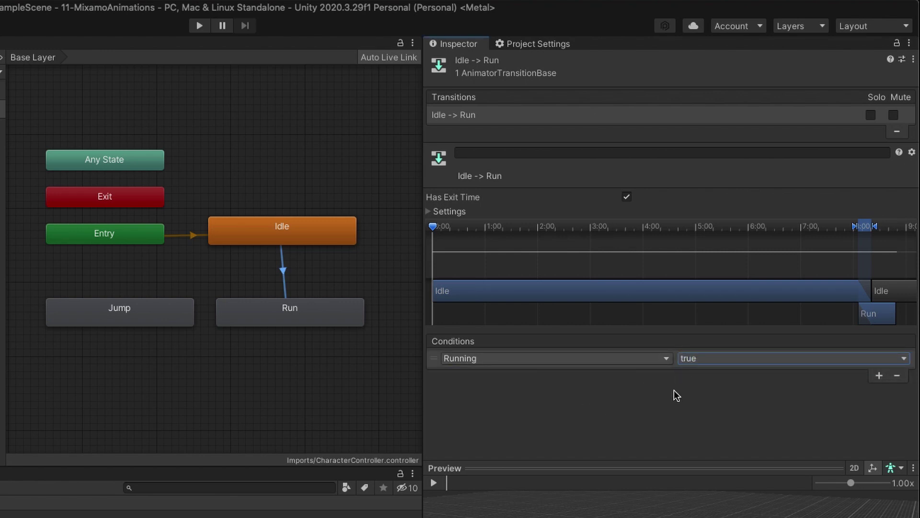
# Set the Exit Time of the Idle -> Run transition to 0 and turn off Has Exit Time.
pyautogui.click(428, 211)
pyautogui.click(644, 226)
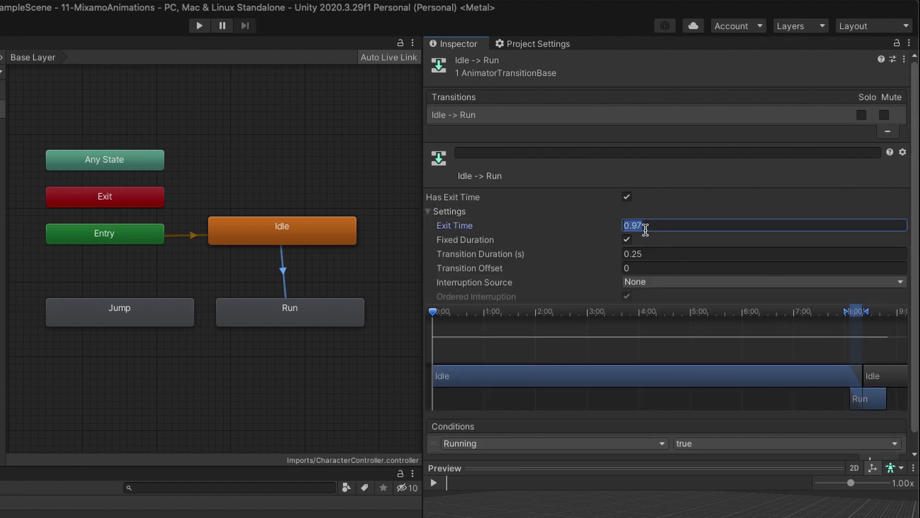
pyautogui.write('0')
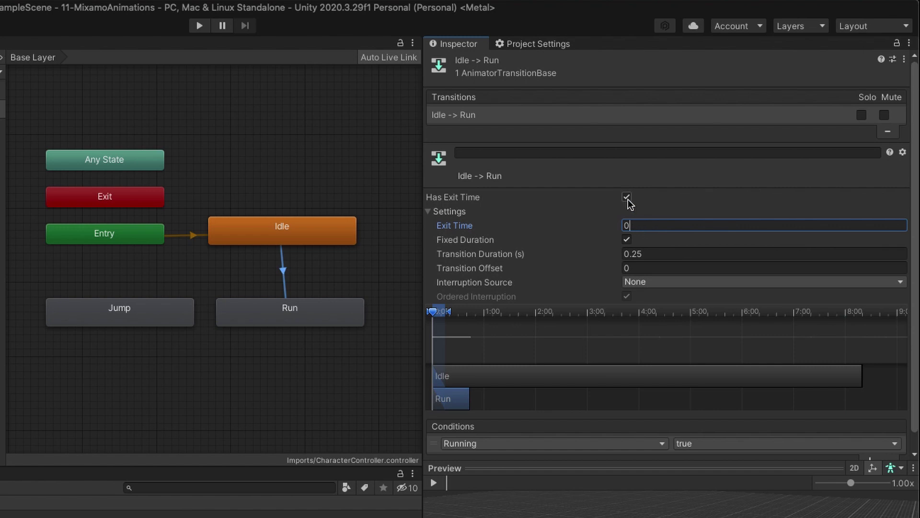
pyautogui.click(626, 198)
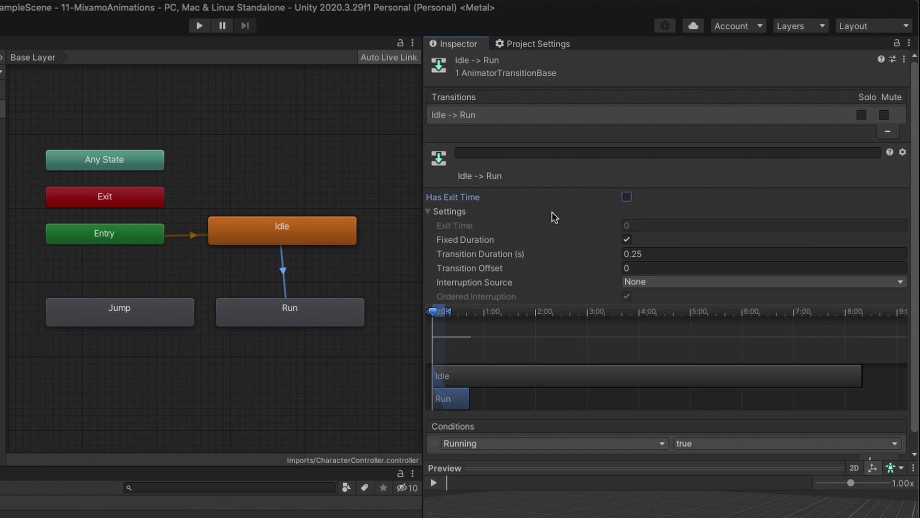
pyautogui.click(465, 214)
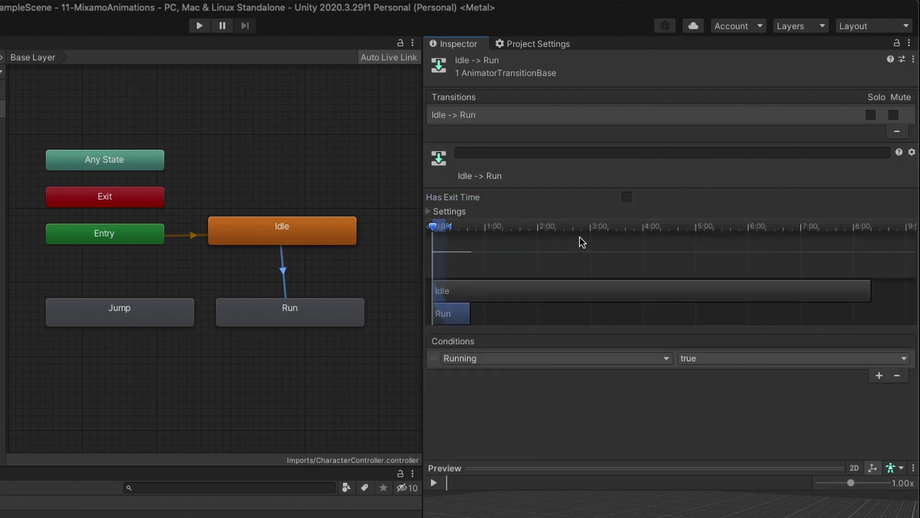
# Set the Transition Duration of the Idle -> Run transition to 0.1 s.
pyautogui.click(470, 213)
pyautogui.click(662, 254)
pyautogui.write('.1')
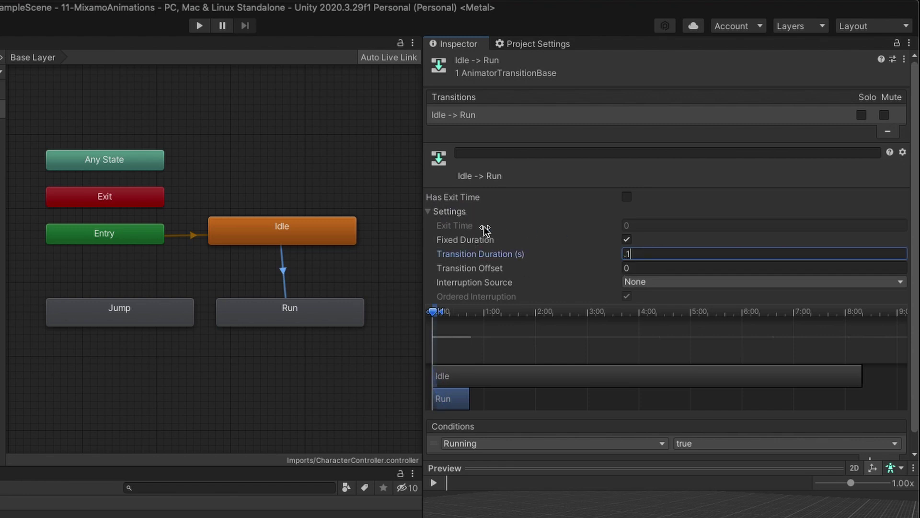
pyautogui.click(463, 210)
pyautogui.click(463, 210)
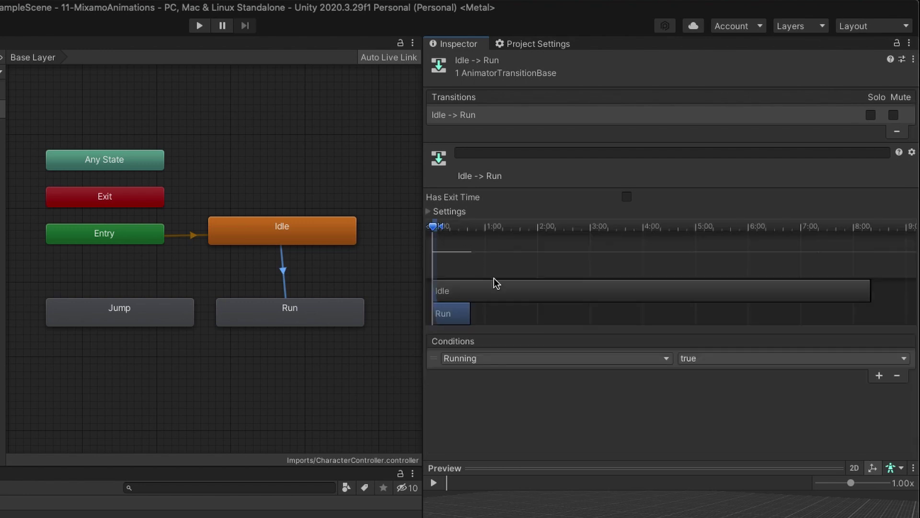
# Make a transition from the Run state back to the Idle state.
pyautogui.rightClick(318, 323)
pyautogui.click(338, 330)
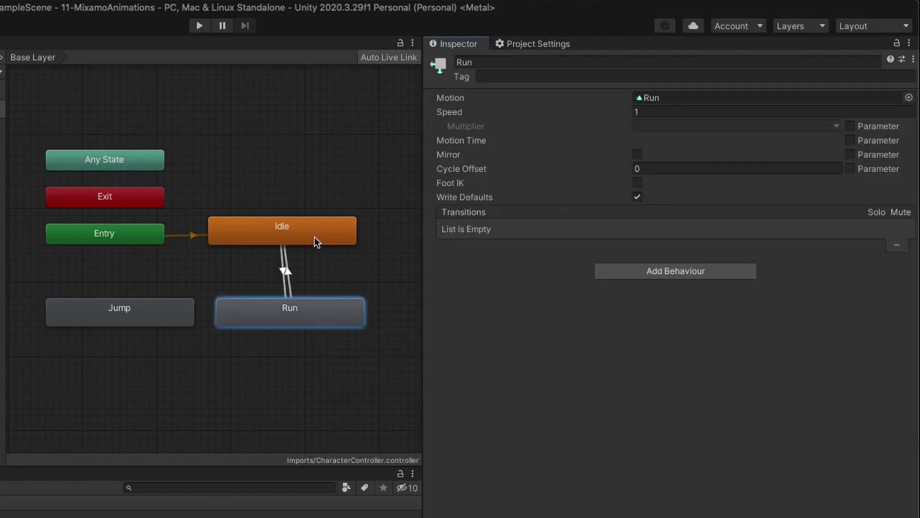
pyautogui.click(315, 237)
# Add a condition to the Run -> Idle transition that requires Running to be false.
pyautogui.click(289, 269)
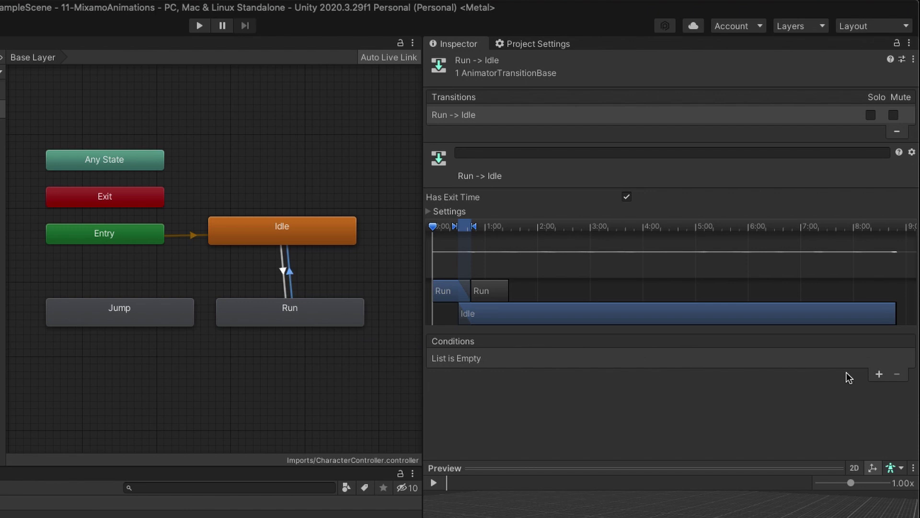
pyautogui.click(879, 374)
pyautogui.click(553, 357)
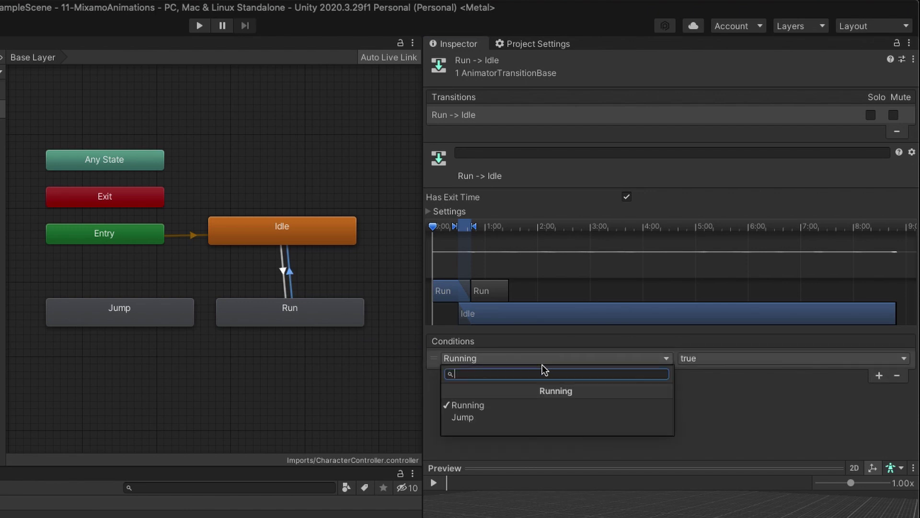
pyautogui.click(531, 405)
pyautogui.click(734, 363)
pyautogui.click(728, 371)
# Turn off Has Exit Time for the Run -> Idle transition and set its Transition Duration to 0.1 s.
pyautogui.click(450, 211)
pyautogui.click(627, 196)
pyautogui.press('Tab')
pyautogui.write('.1')
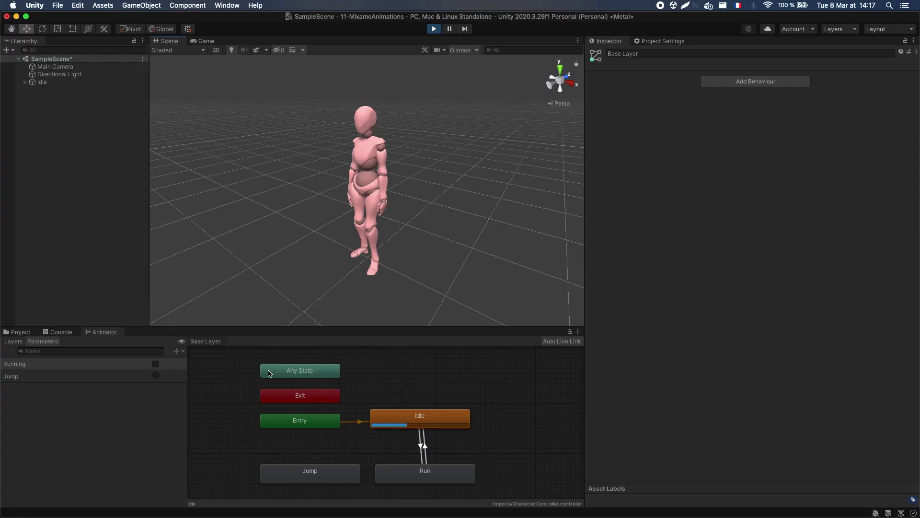
# Test the run animation in Play mode by switching Running on and off again.
pyautogui.click(156, 365)
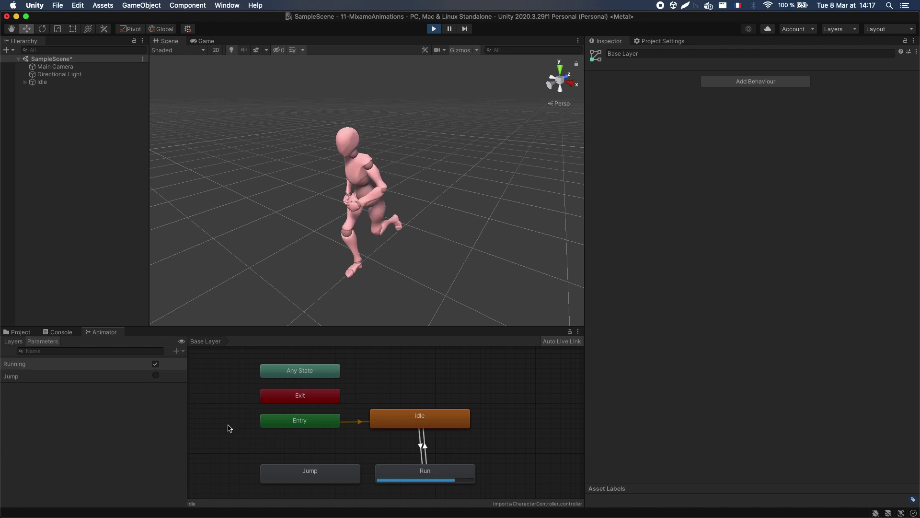
pyautogui.click(155, 364)
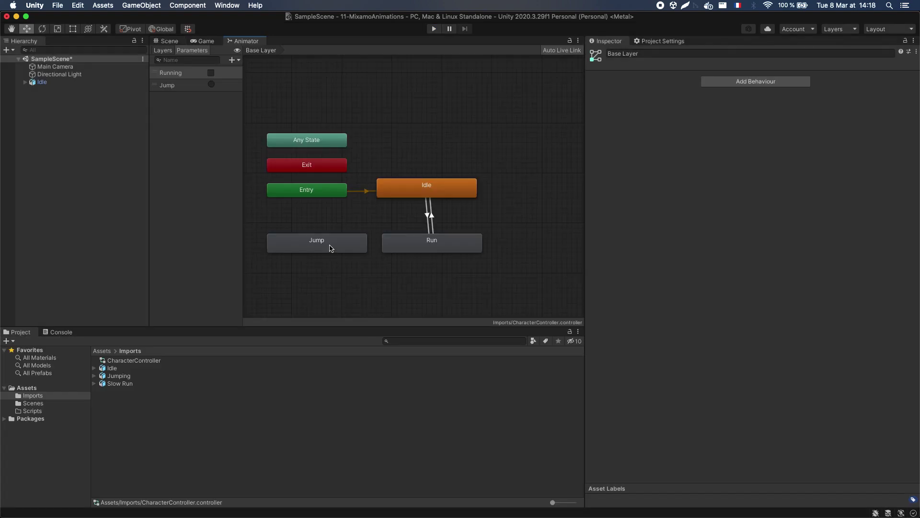
# Move the Jump state above Idle and make a transition from Idle to Jump.
pyautogui.moveTo(333, 250); pyautogui.dragTo(434, 143)
pyautogui.click(449, 164)
pyautogui.rightClick(446, 189)
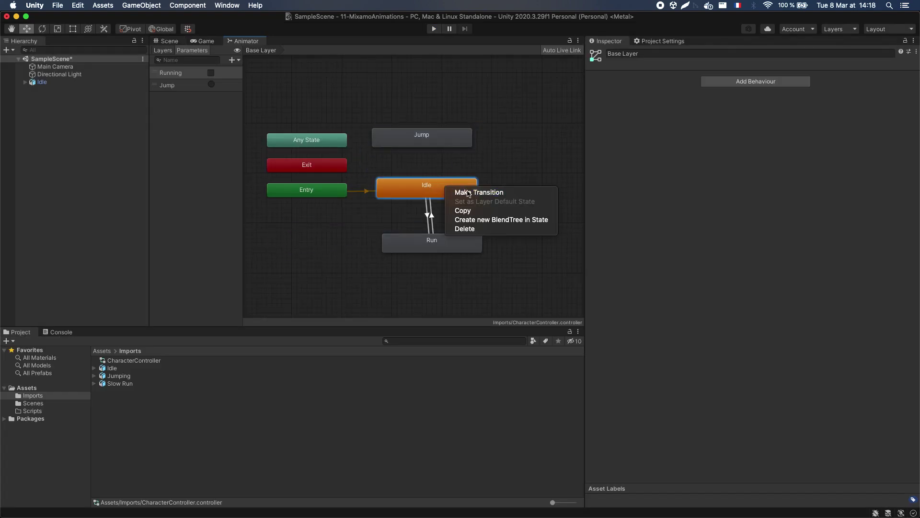
pyautogui.click(469, 192)
pyautogui.click(445, 142)
# Add a condition on the Jump trigger to the Idle -> Jump transition.
pyautogui.click(427, 165)
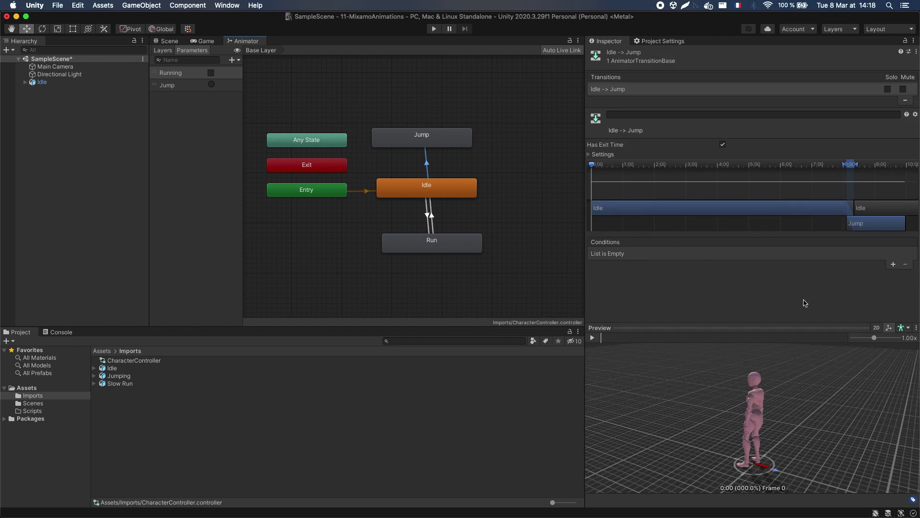
pyautogui.click(894, 264)
pyautogui.click(671, 254)
pyautogui.click(627, 297)
# Set the Exit Time of the Idle -> Jump transition to 0 and turn off Has Exit Time.
pyautogui.click(592, 154)
pyautogui.click(726, 163)
pyautogui.write('0')
pyautogui.click(724, 146)
pyautogui.click(483, 158)
# Make a transition from the Jump state back to the Idle state.
pyautogui.rightClick(453, 138)
pyautogui.click(479, 142)
pyautogui.click(464, 182)
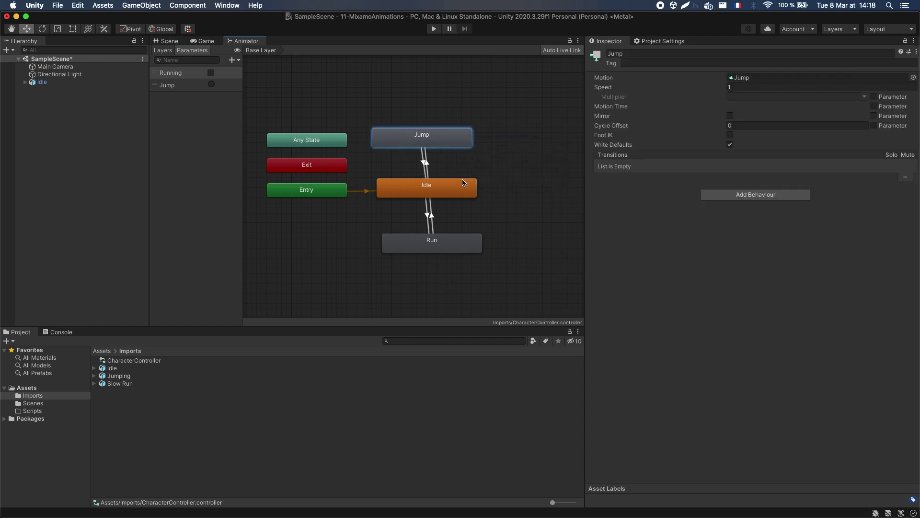
# Set the Transition Duration of the Jump -> Idle transition to 0.1 s and align the Run state below Idle.
pyautogui.click(424, 164)
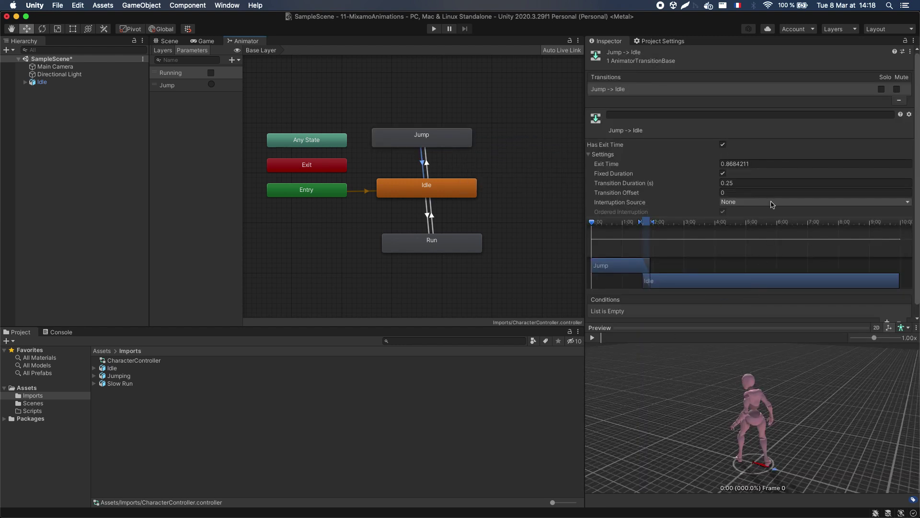
pyautogui.click(732, 183)
pyautogui.press('BackSpace')
pyautogui.write('.1')
pyautogui.click(522, 171)
pyautogui.moveTo(439, 248); pyautogui.dragTo(433, 247)
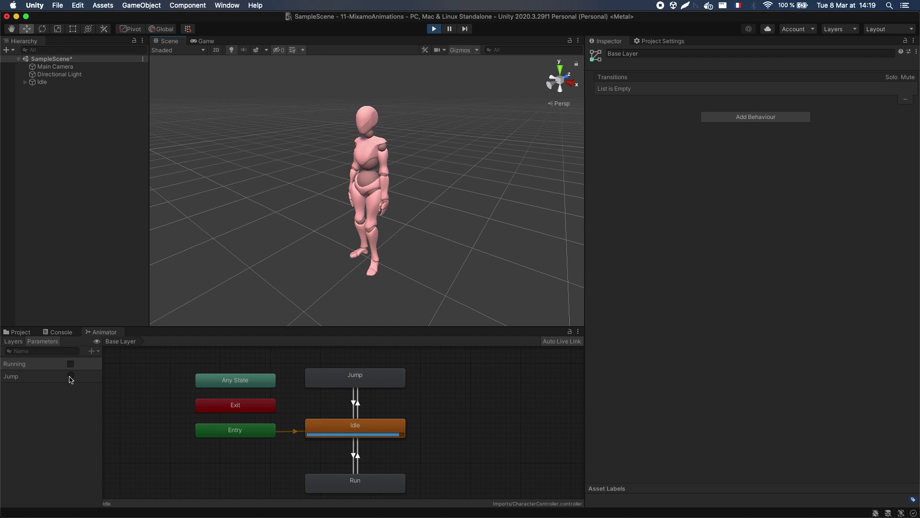
# Test the jump animation in Play mode by firing the Jump trigger.
pyautogui.click(70, 375)
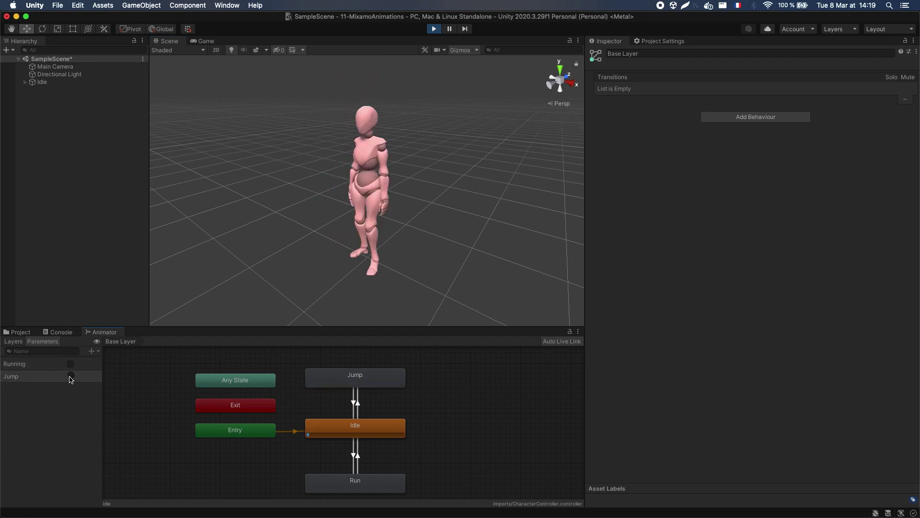
pyautogui.click(71, 375)
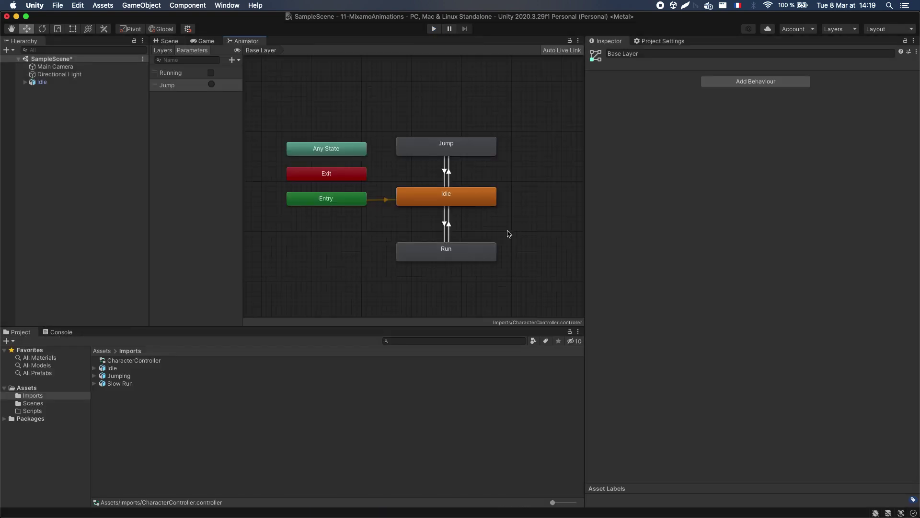
# Make a transition from Any State to the Jump state.
pyautogui.click(446, 153)
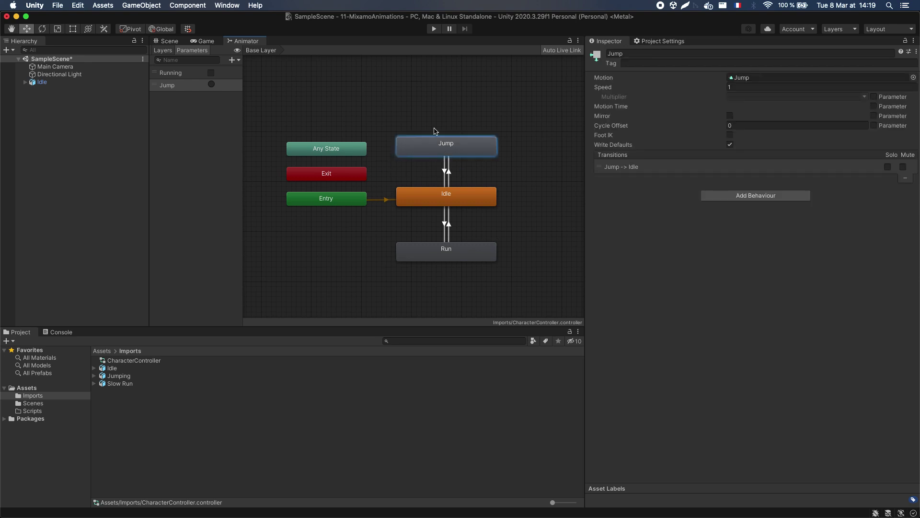
pyautogui.click(463, 130)
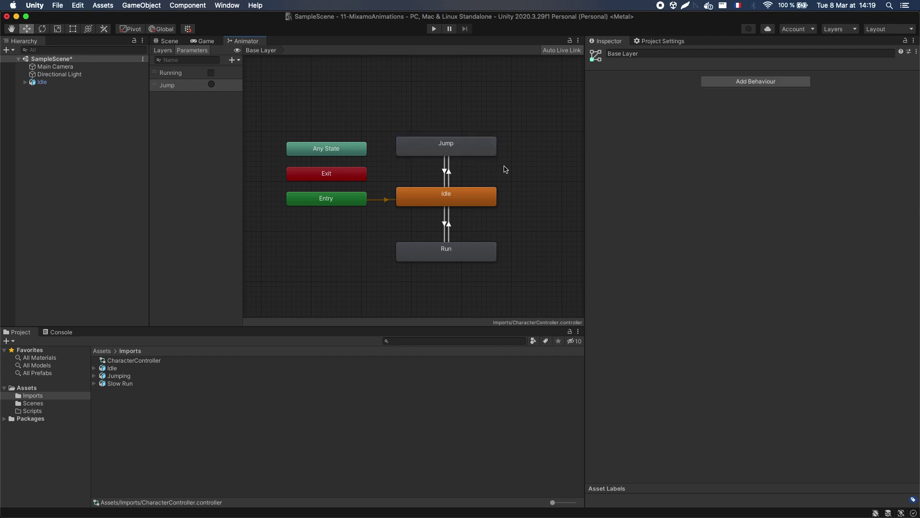
pyautogui.click(338, 151)
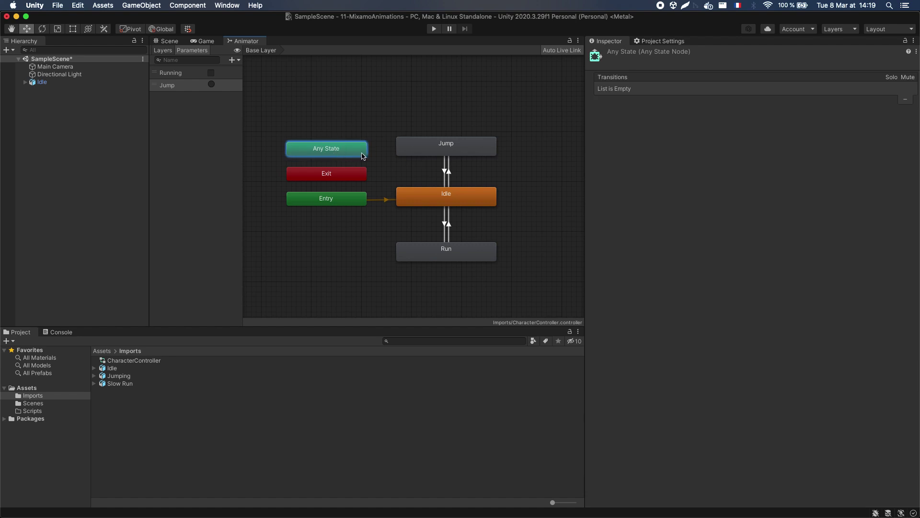
pyautogui.click(403, 185)
pyautogui.rightClick(365, 152)
pyautogui.click(385, 152)
pyautogui.click(426, 146)
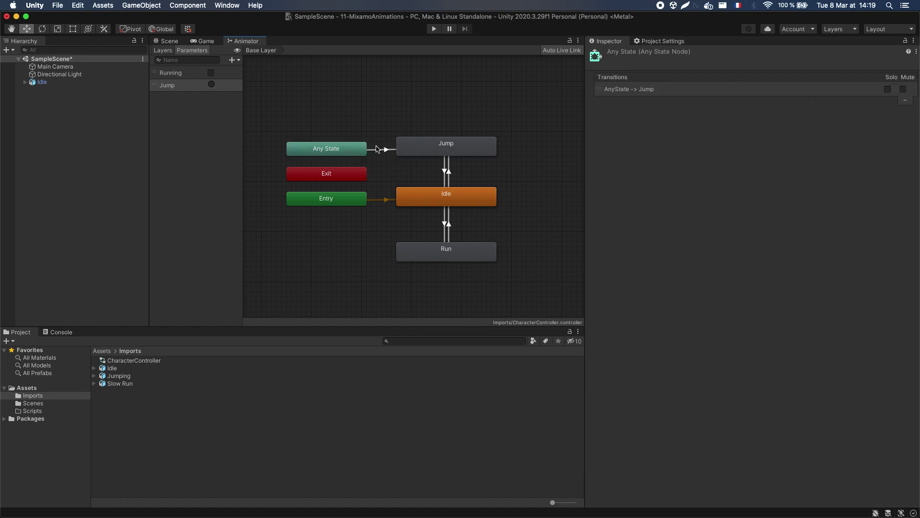
# Add a Jump trigger condition to the Any State -> Jump transition and open its Transition Duration for editing.
pyautogui.click(894, 280)
pyautogui.click(671, 270)
pyautogui.click(628, 313)
pyautogui.click(604, 155)
pyautogui.click(729, 183)
pyautogui.click(458, 178)
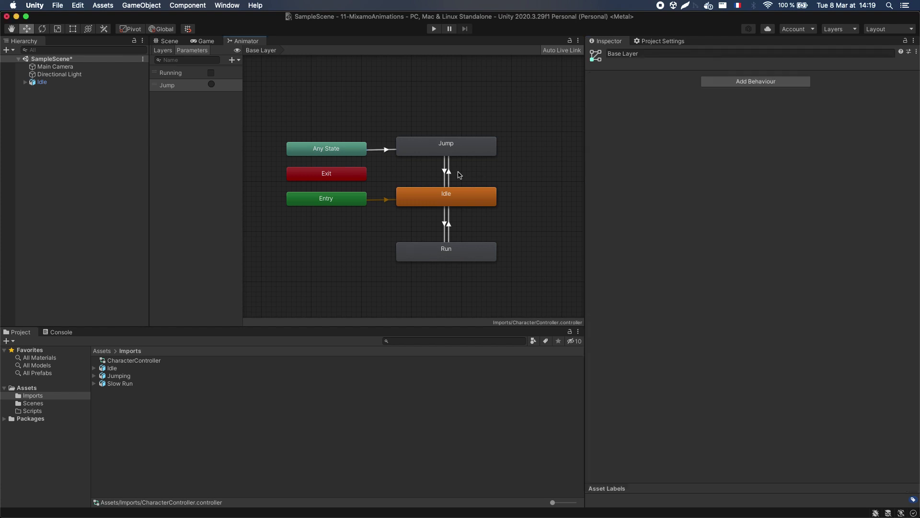
# Delete the Idle -> Jump transition and check the Idle state's remaining transitions.
pyautogui.click(447, 171)
pyautogui.rightClick(450, 177)
pyautogui.click(462, 171)
pyautogui.click(448, 171)
pyautogui.click(463, 194)
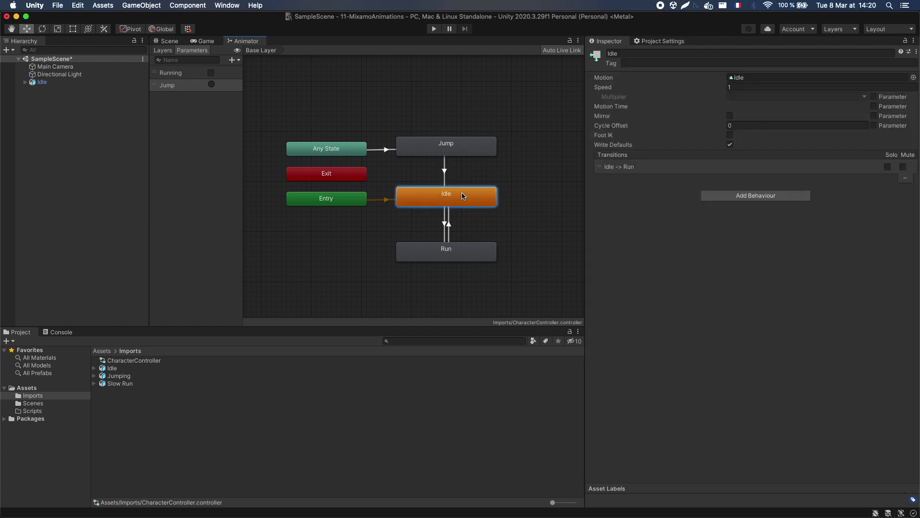
pyautogui.click(526, 203)
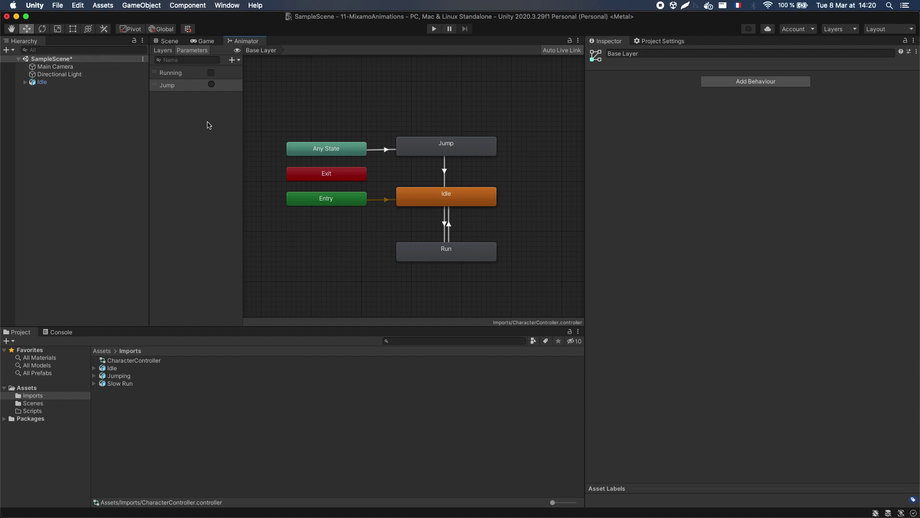
# Create a C# script named PlayerController in the Scripts folder.
pyautogui.click(33, 411)
pyautogui.rightClick(151, 374)
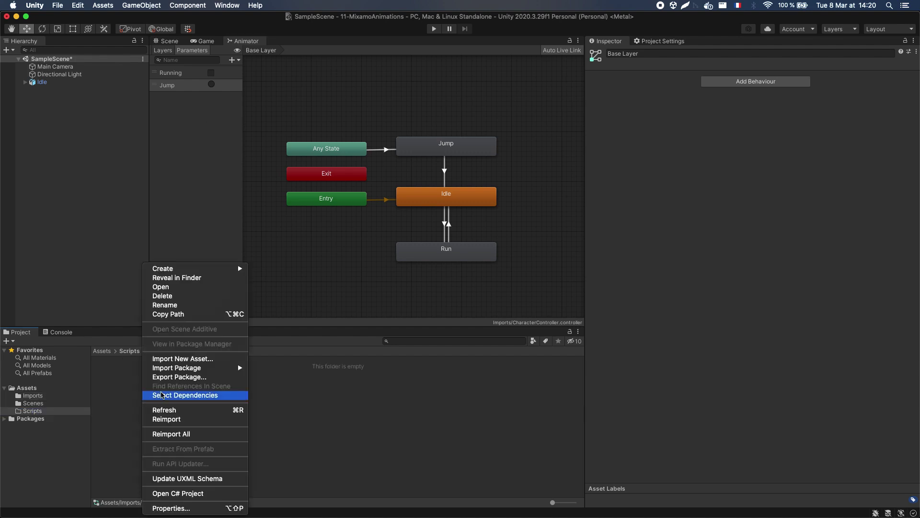
pyautogui.moveTo(158, 268)
pyautogui.click(282, 172)
pyautogui.write('PlayerController')
pyautogui.press('Return')
# Rename the Idle character object in the scene to Hero and attach the PlayerController script to it.
pyautogui.click(43, 82)
pyautogui.press('Return')
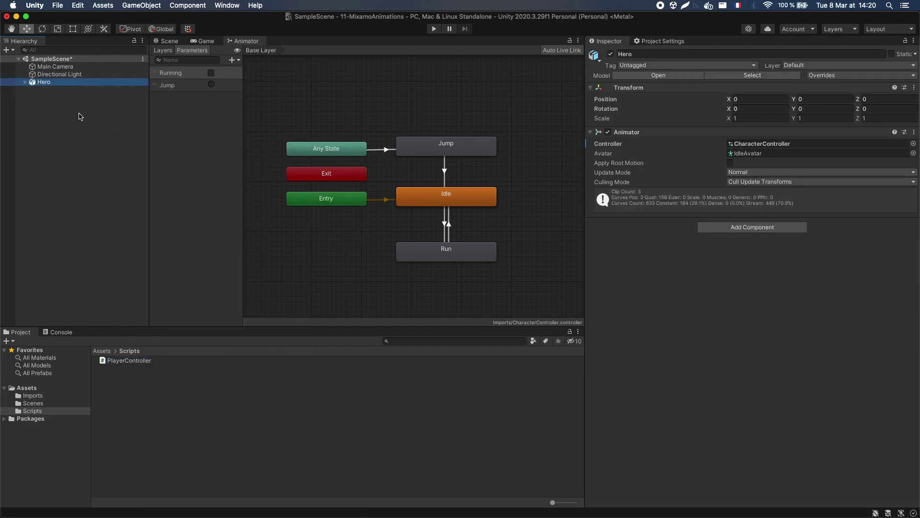
pyautogui.moveTo(150, 362); pyautogui.dragTo(753, 216)
pyautogui.click(295, 370)
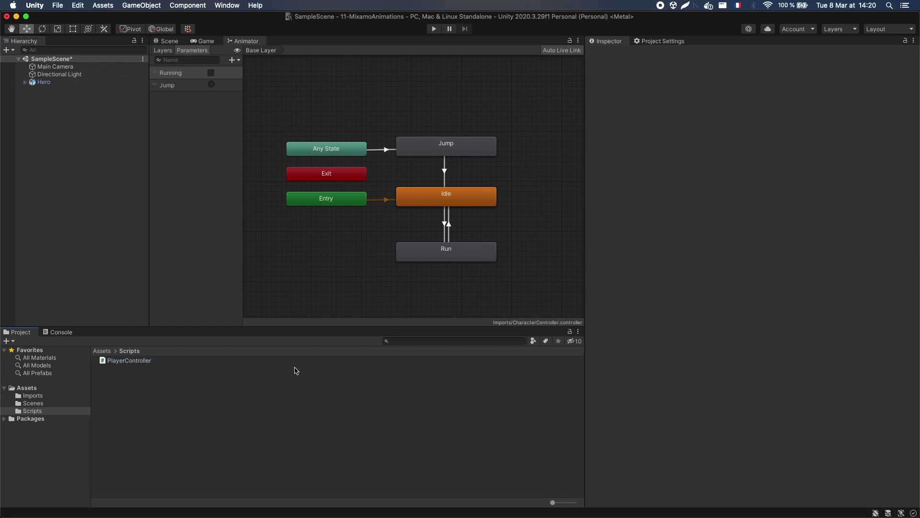
# Open the PlayerController script in Visual Studio and declare the fields private Animator _animator and private Rigidbody _rigidbody at the start of the class.
pyautogui.click(148, 361)
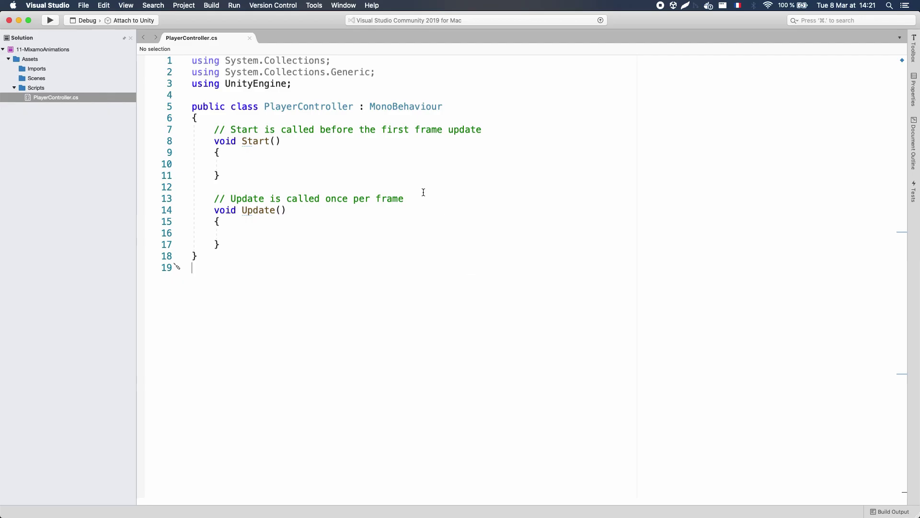
pyautogui.click(352, 119)
pyautogui.press('Return')
pyautogui.press('Return')
pyautogui.press('Return')
pyautogui.press('Up')
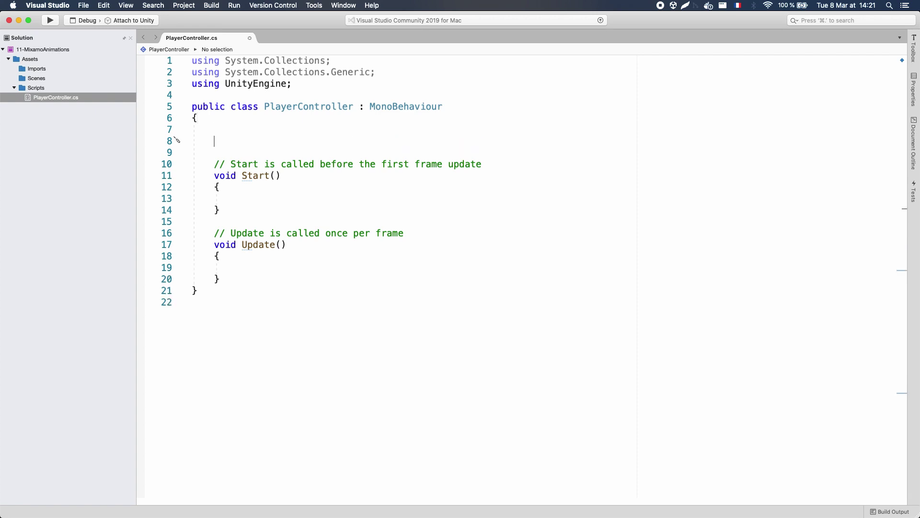
pyautogui.write('private Animator ')
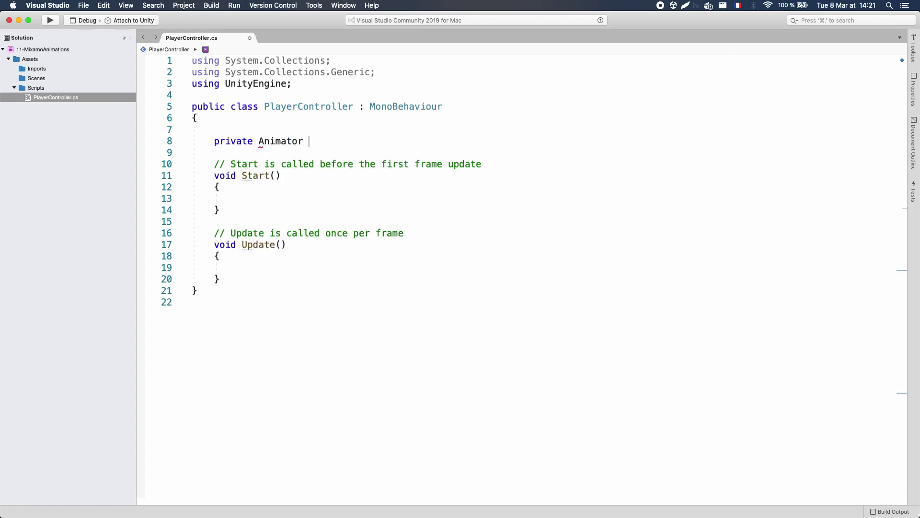
pyautogui.write('_animator;')
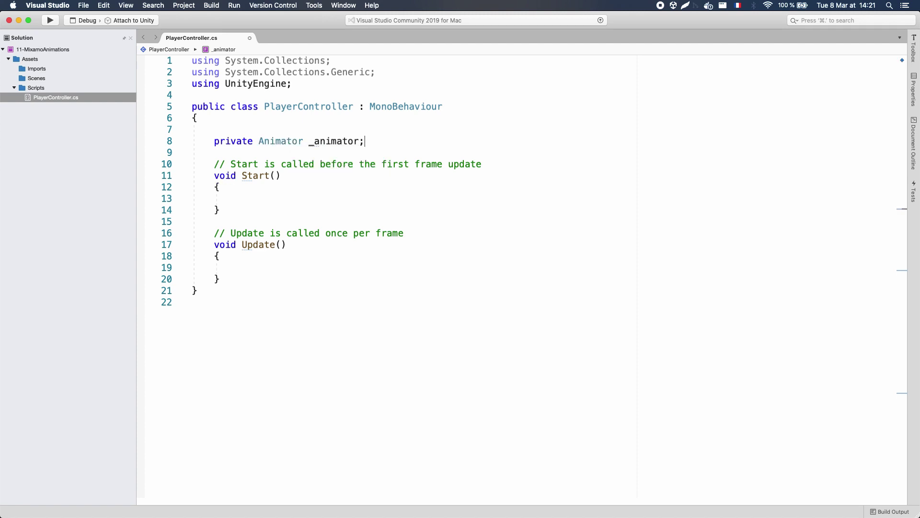
pyautogui.press('Return')
pyautogui.write('private Rigidbod')
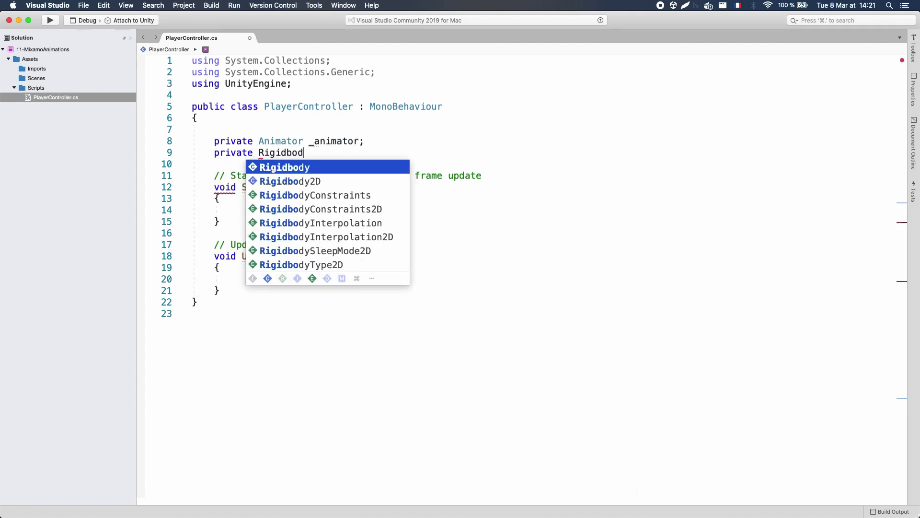
pyautogui.write('y _rigidbody;')
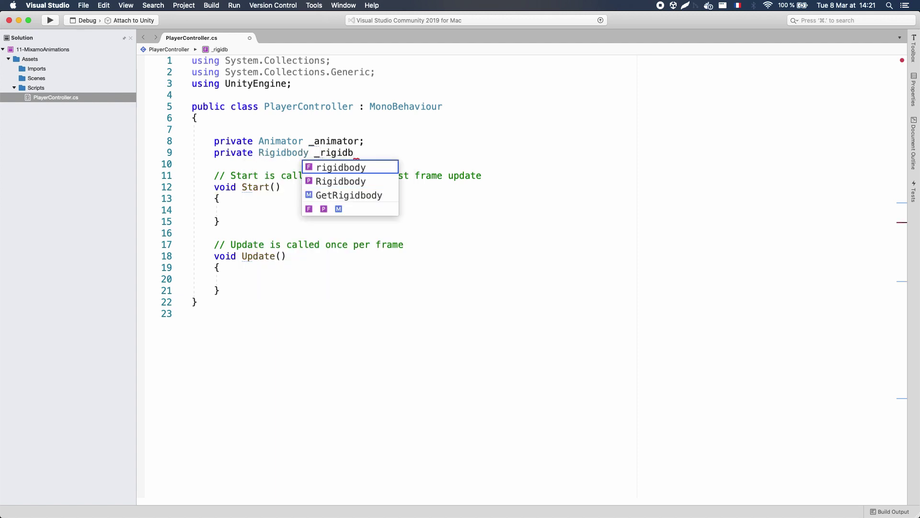
# Add the attribute [RequireComponent(typeof(Animator))] directly above the PlayerController class declaration.
pyautogui.click(307, 92)
pyautogui.press('Return')
pyautogui.write('[Requ')
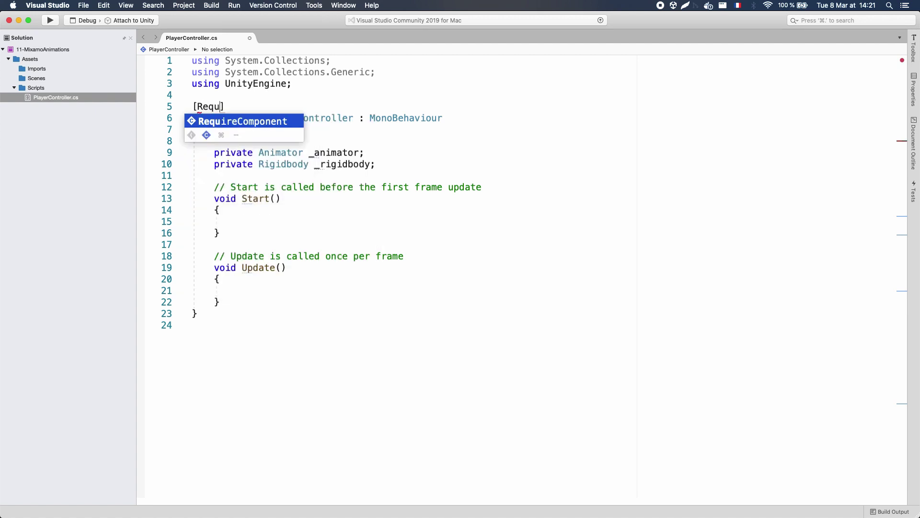
pyautogui.write('ireComponent(')
pyautogui.write('typeof(Animator))')
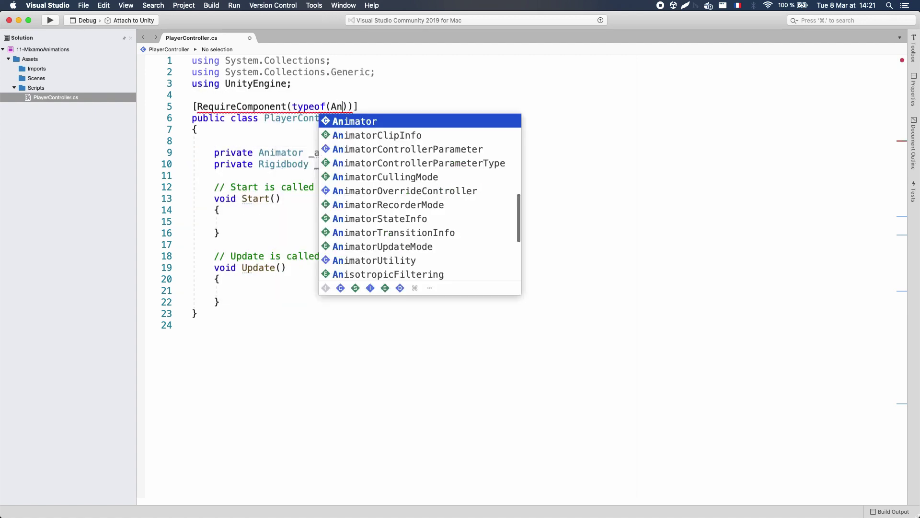
# Duplicate the RequireComponent attribute line and change the copy's type to Rigidbody.
pyautogui.press('End')
pyautogui.hotkey('shift', 'Up')
pyautogui.press('super+c')
pyautogui.press('Right')
pyautogui.press('super+v')
pyautogui.doubleClick(350, 117)
pyautogui.write('Rigidbody')
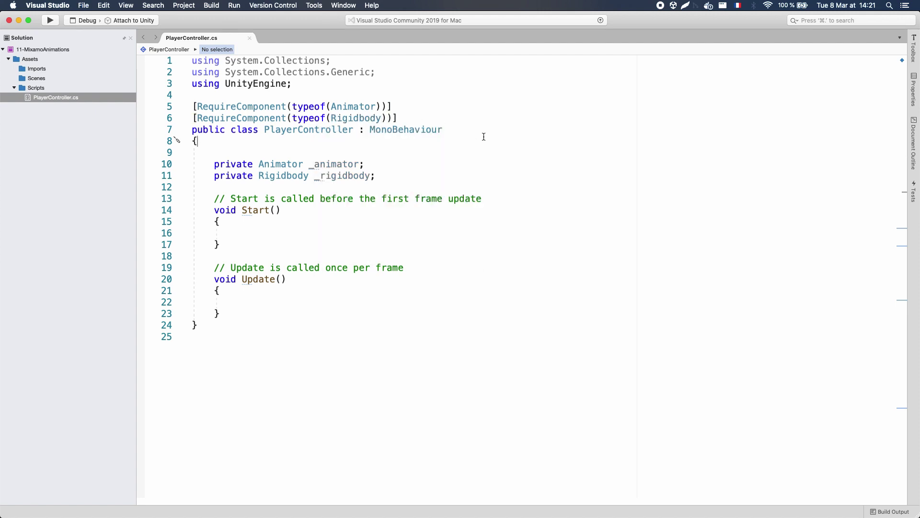
pyautogui.press('Down')
pyautogui.press('Down')
# Switch to Unity, show the Scene view and add a Box Collider component to Hero.
pyautogui.press('super+Tab')
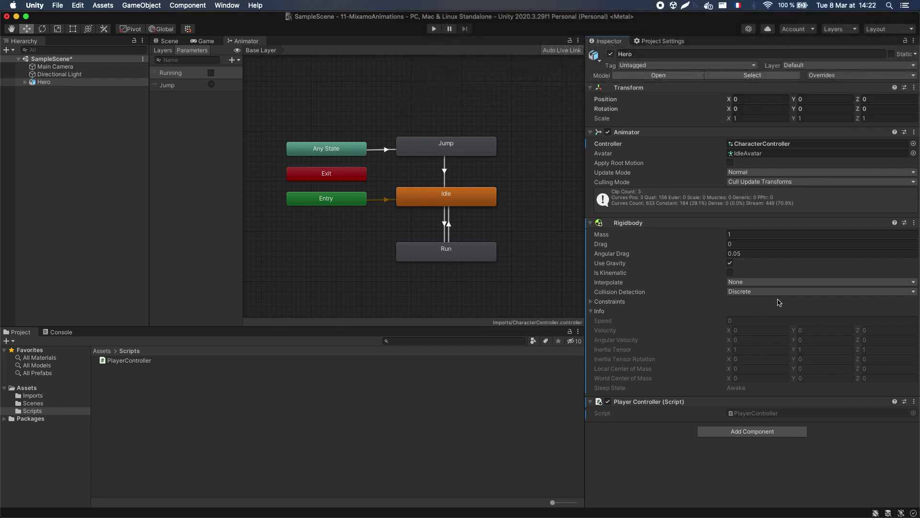
pyautogui.click(637, 132)
pyautogui.click(168, 40)
pyautogui.click(767, 351)
pyautogui.write('box')
pyautogui.press('Return')
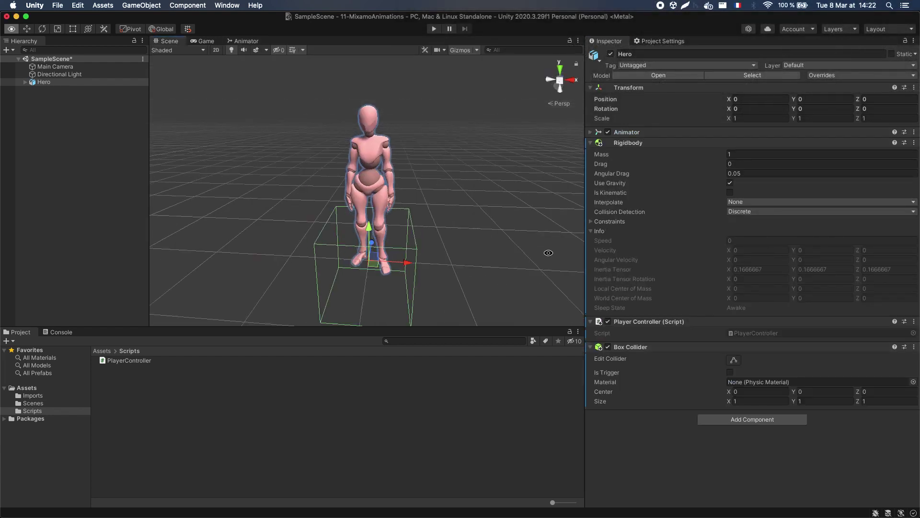
# Set Hero's Box Collider size to X 0.5, Y 1.8, Z 0.5 and its center Y to 0.9.
pyautogui.click(771, 400)
pyautogui.write('0.5')
pyautogui.press('Tab')
pyautogui.write('18')
pyautogui.press('Tab')
pyautogui.click(810, 401)
pyautogui.write('1.8')
pyautogui.press('Tab')
pyautogui.write('0.5')
pyautogui.click(806, 391)
pyautogui.write('.9')
pyautogui.keyDown('alt'); pyautogui.moveTo(448, 213); pyautogui.dragTo(283, 219); pyautogui.keyUp('alt')
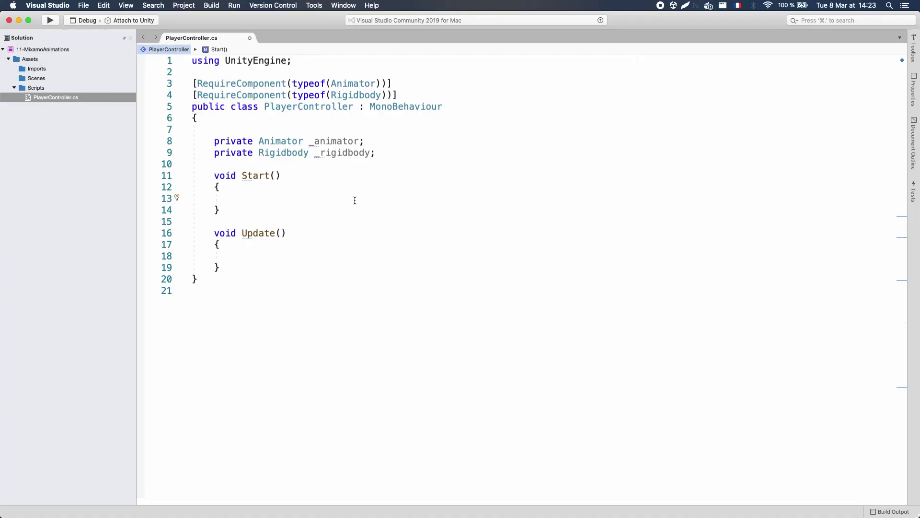
# In the script's Start method in Visual Studio, assign _animator with GetComponent<Animator>() and _rigidbody with GetComponent<Rigidbody>().
pyautogui.write('_animator = GetComponent<An>')
pyautogui.press('Return')
pyautogui.write('();')
pyautogui.press('Return')
pyautogui.write('_rigidbody = GetComponent<Rb')
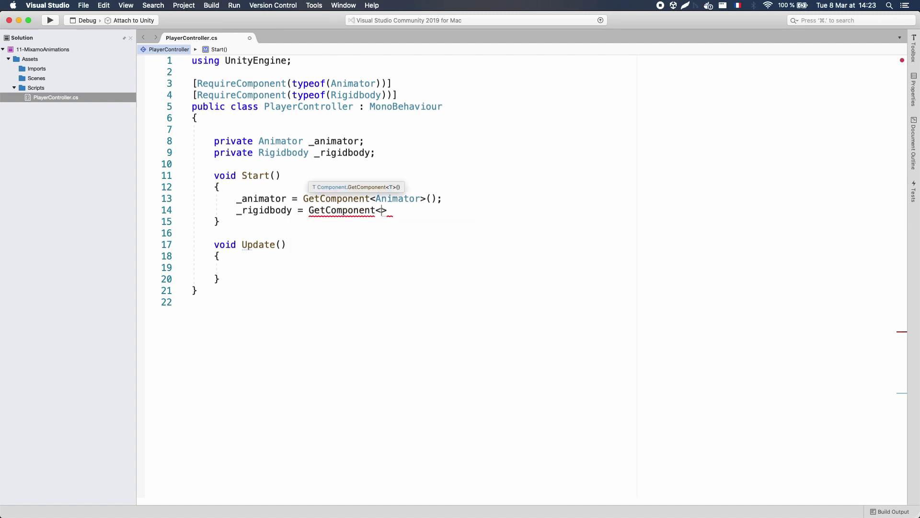
pyautogui.press('Return')
pyautogui.write('();')
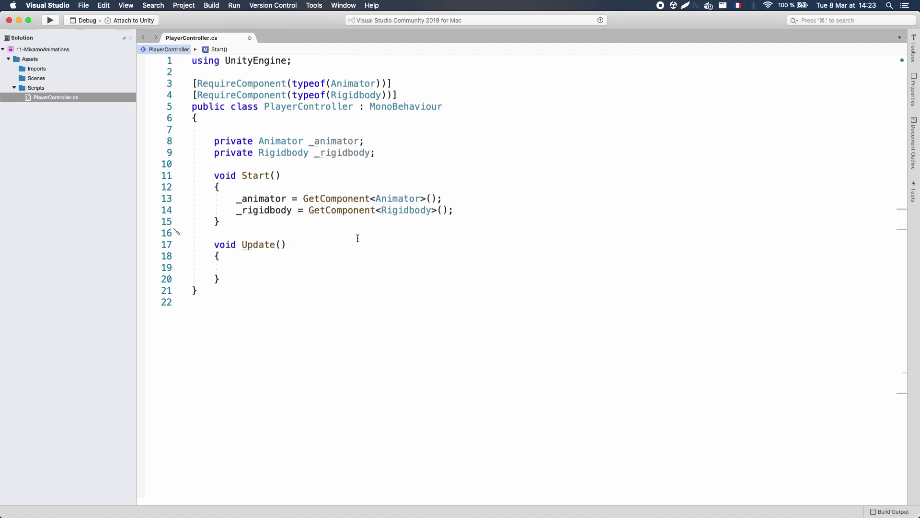
# Rename the Update method to FixedUpdate and place the cursor in its empty body.
pyautogui.click(242, 245)
pyautogui.write('Fixed')
pyautogui.click(310, 268)
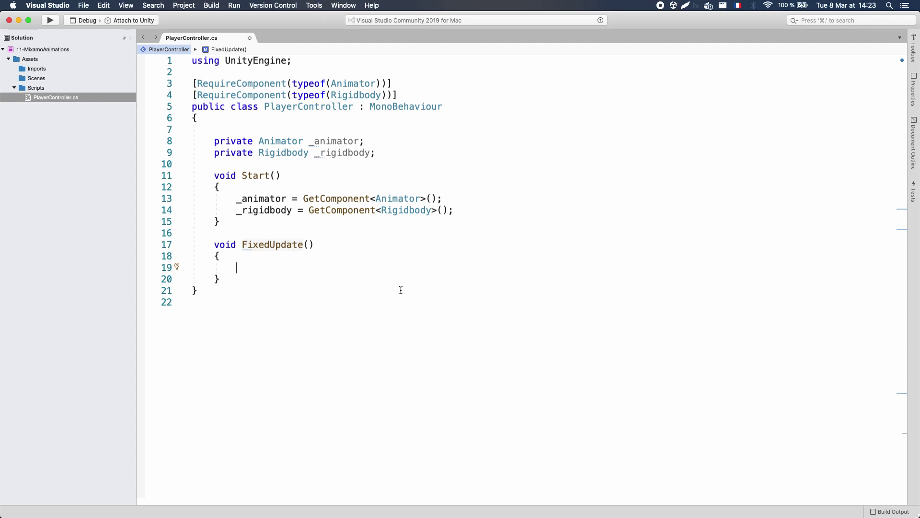
# Declare a private bool _running field below _rigidbody and initialize it to false at the end of Start.
pyautogui.click(386, 152)
pyautogui.press('Return')
pyautogui.press('Return')
pyautogui.write('private bo')
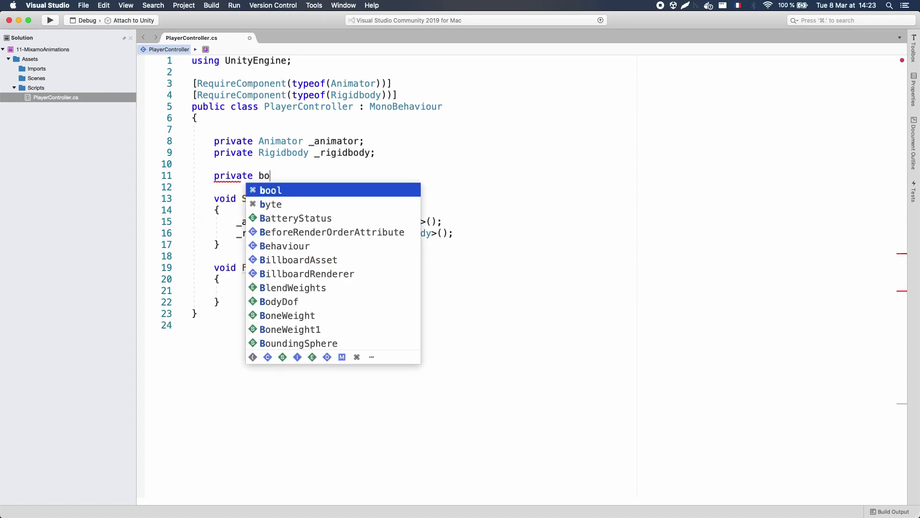
pyautogui.write('ol _running;')
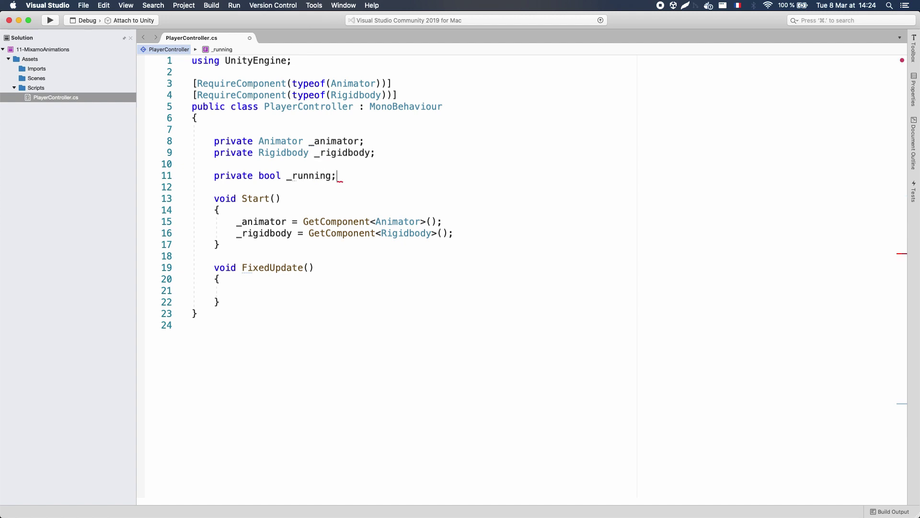
pyautogui.click(454, 233)
pyautogui.press('Return')
pyautogui.write('_running')
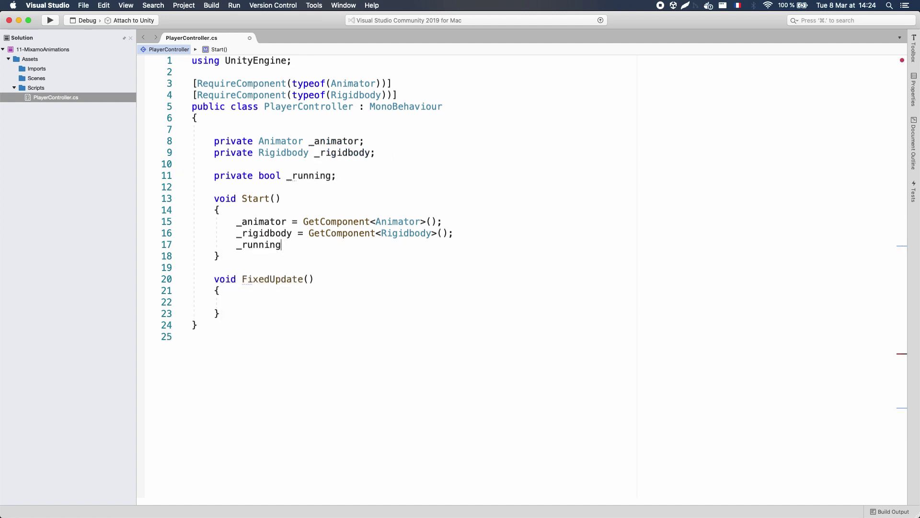
pyautogui.write(' = false;')
# Declare a private float _horizontalInput field below the _running field.
pyautogui.click(369, 174)
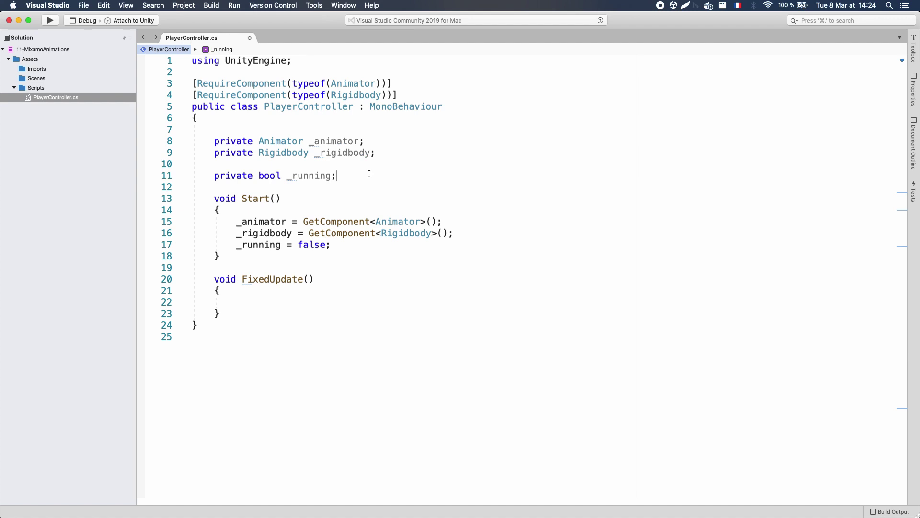
pyautogui.press('Return')
pyautogui.write('private float _horizontalInput;')
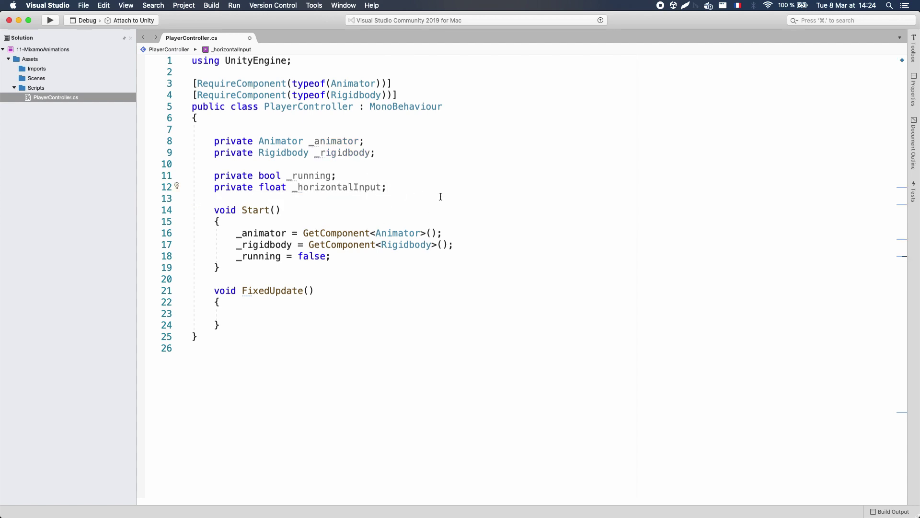
pyautogui.doubleClick(362, 189)
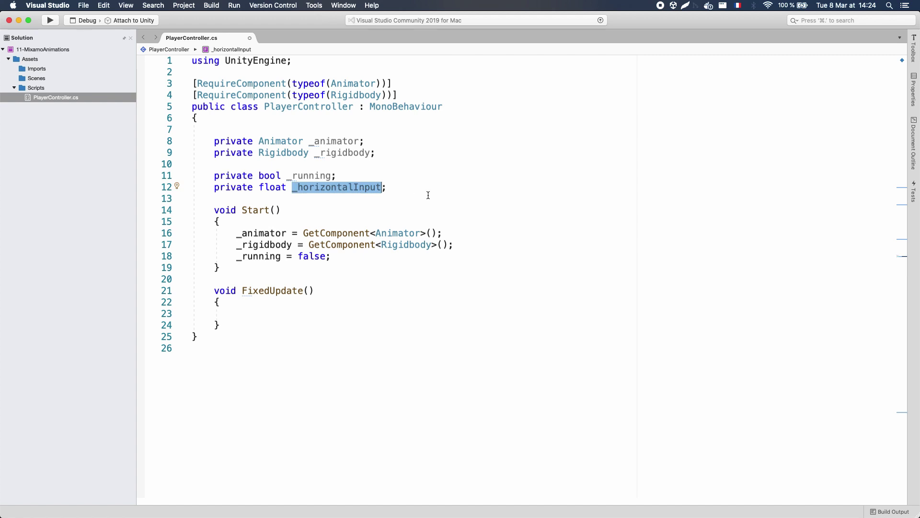
# Switch to Unity and examine the Horizontal axis in the Input Manager section of the project settings.
pyautogui.press('super+Tab')
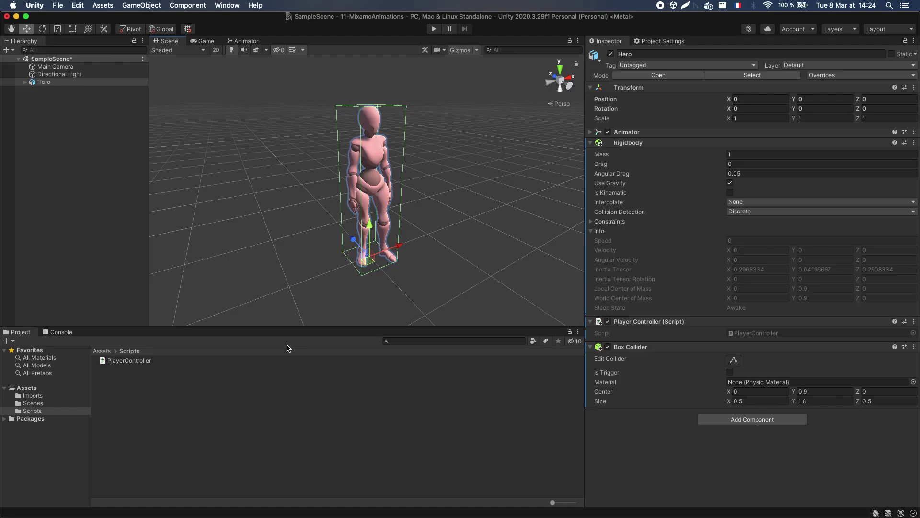
pyautogui.click(87, 6)
pyautogui.click(96, 269)
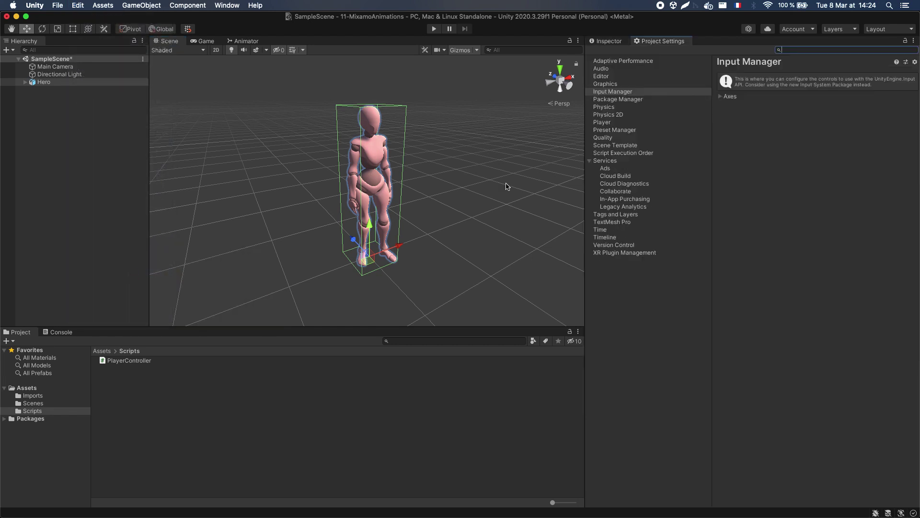
pyautogui.click(722, 96)
pyautogui.click(728, 115)
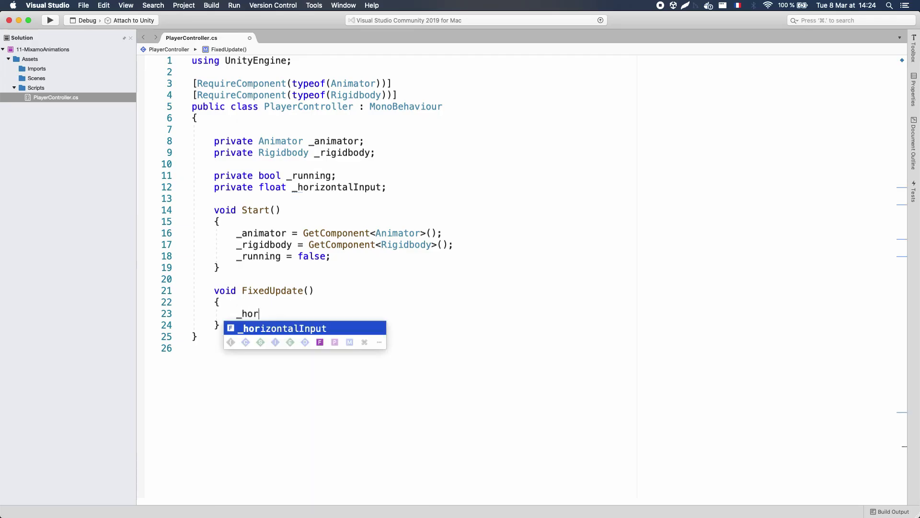
# In FixedUpdate in Visual Studio, assign Input.GetAxis("Horizontal") to _horizontalInput and add the comment "// 0: no key, -1: left key, +1: right key".
pyautogui.write('izontalInput = Input.GetAxis("Horizontal");')
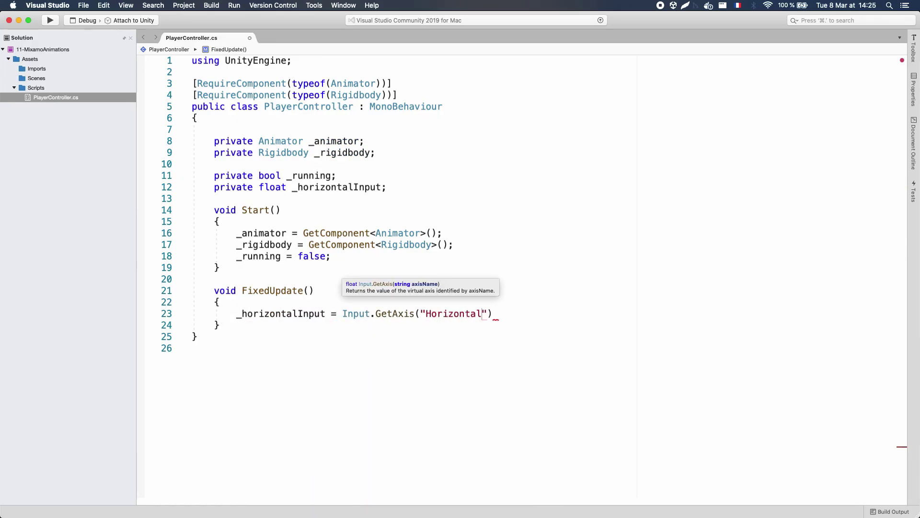
pyautogui.press('Return')
pyautogui.write('// ')
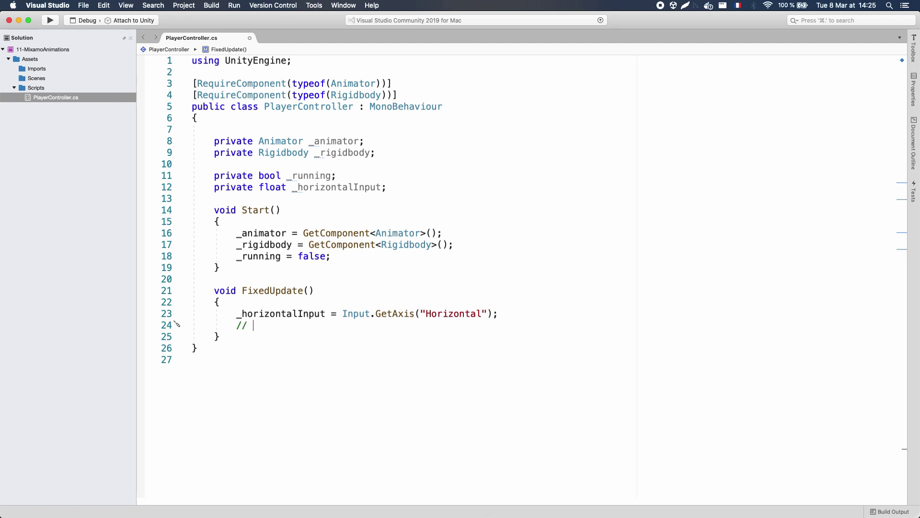
pyautogui.write('0: no key, -1: left key')
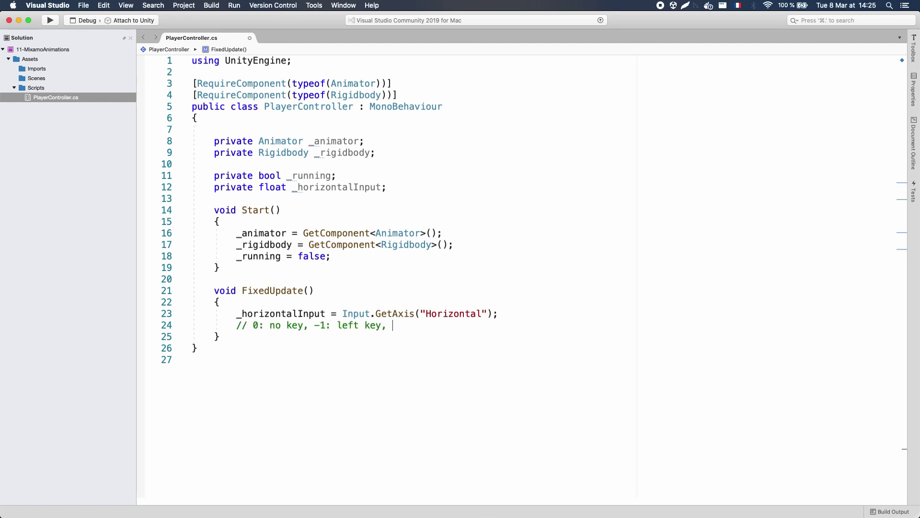
pyautogui.write(', +1: right key')
pyautogui.press('Return')
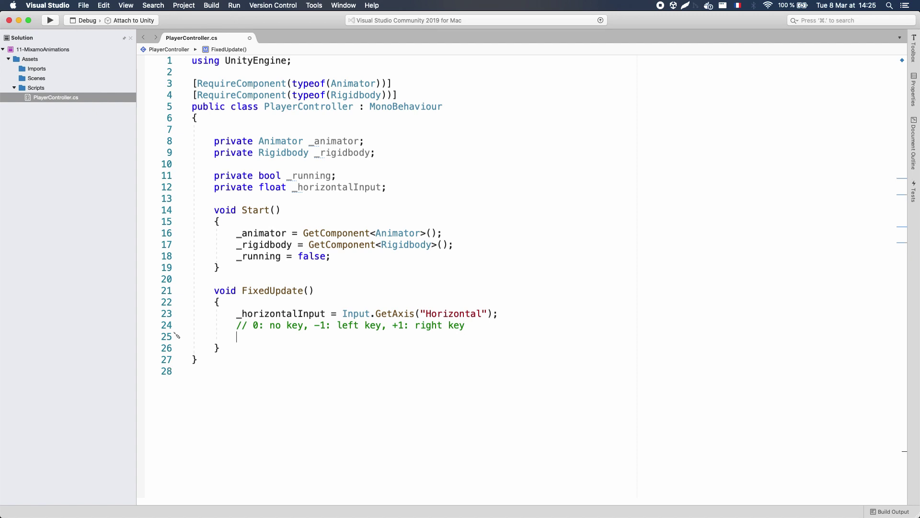
# Below the comment in FixedUpdate, add an if block with the condition Mathf.Abs(_horizontalInput) > 0.01f.
pyautogui.write('if (Mathf.')
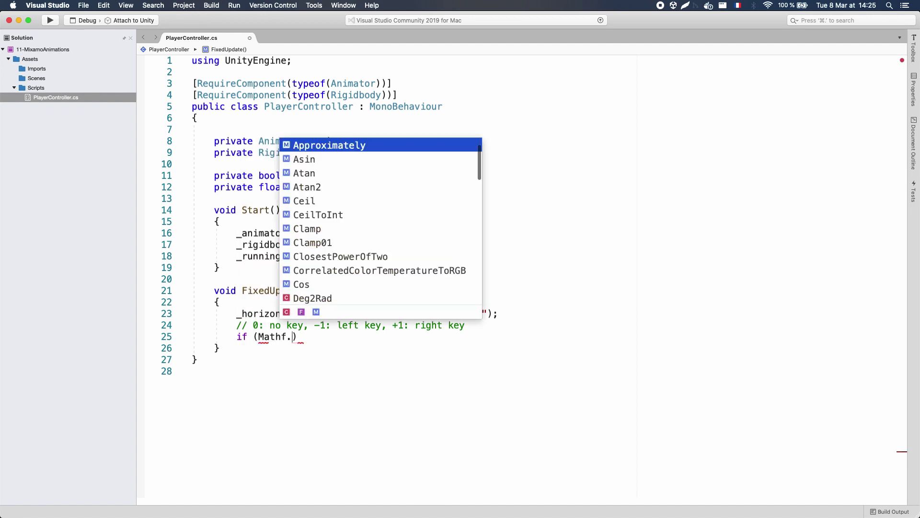
pyautogui.write('Abs(_ho')
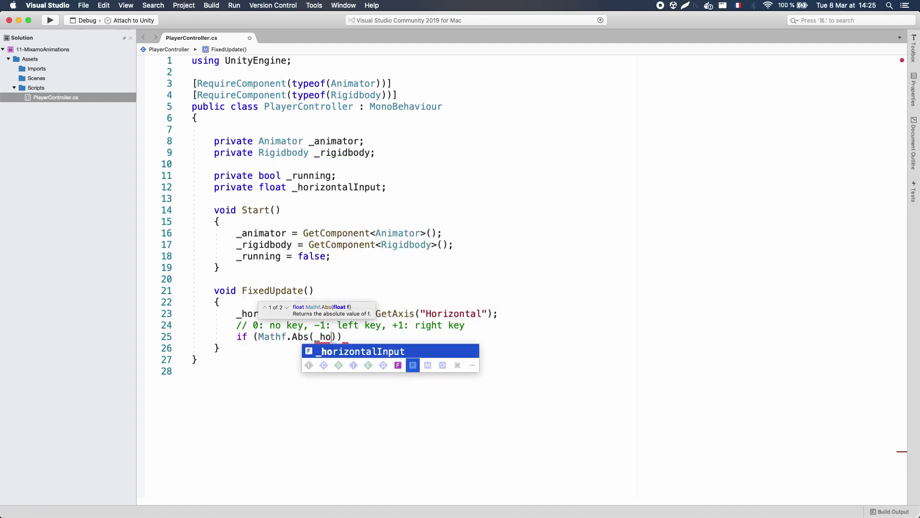
pyautogui.press('Return')
pyautogui.write(') > ')
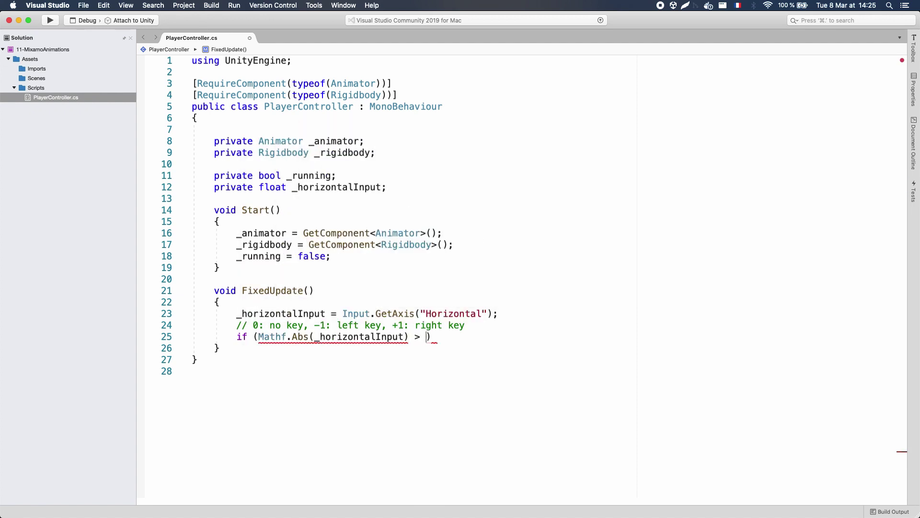
pyautogui.write('0.01f)')
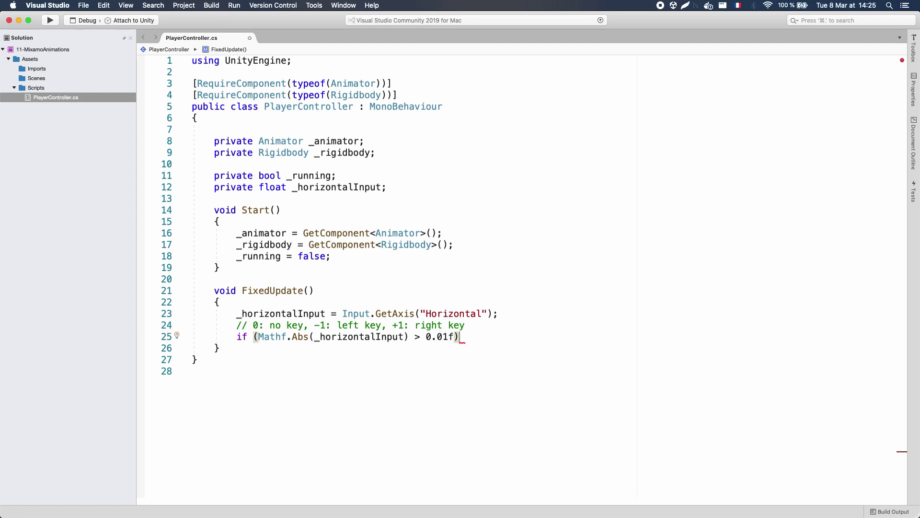
pyautogui.press('Return')
pyautogui.write('{')
pyautogui.press('Return')
# Add the comments "// move character" and "// change animation" inside the if block, with two blank lines between them.
pyautogui.write('// move character')
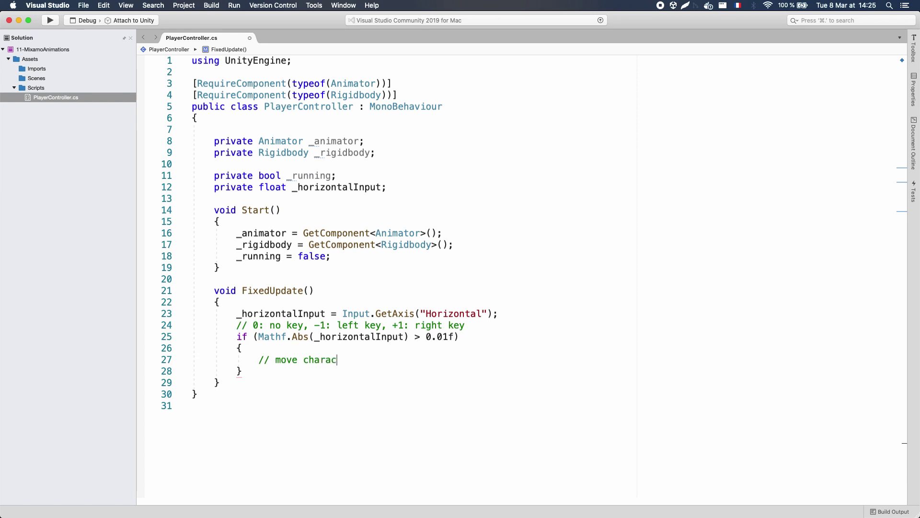
pyautogui.press('Return')
pyautogui.write('// change animation')
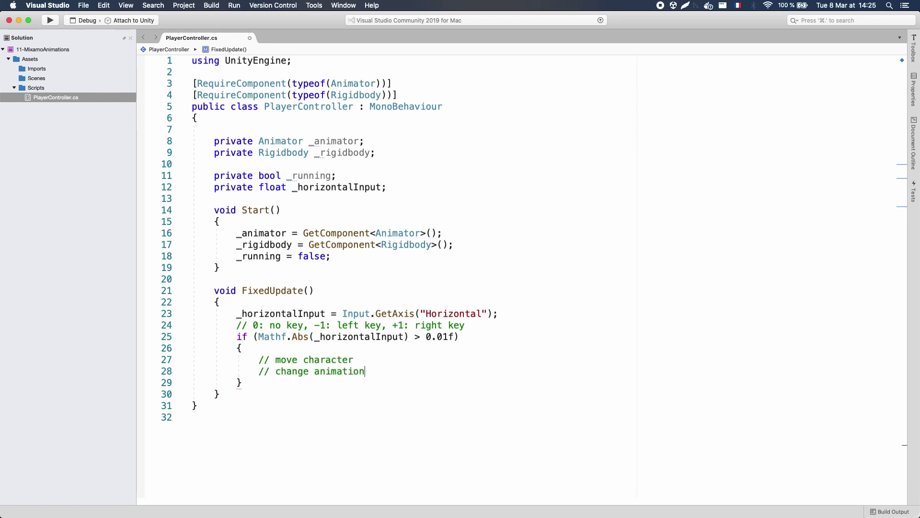
pyautogui.press('Return')
pyautogui.press('Return')
pyautogui.press('Up')
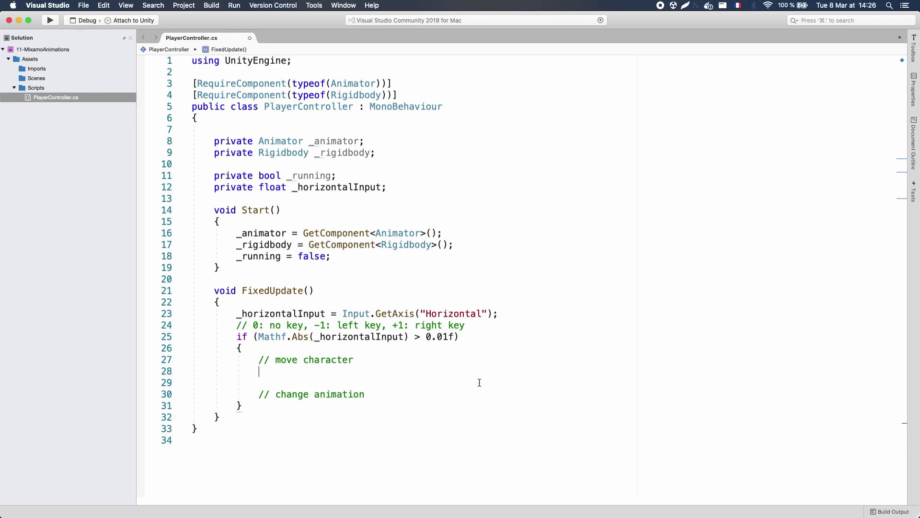
# Under "// move character", assign transform.rotation the value Quaternion.LookRotation(new Vector3(-_horizontalInput, 0f, 0f)), splitting the statement over two lines.
pyautogui.write('transform.rotation = Quat')
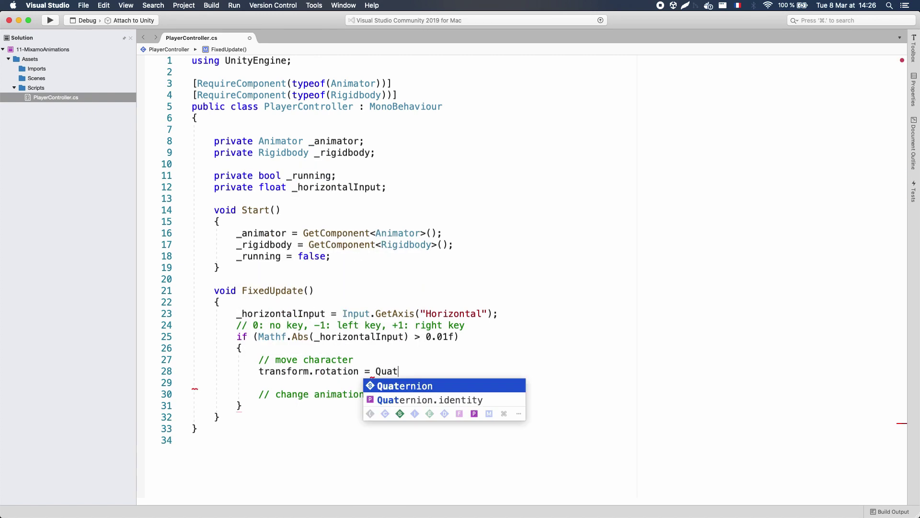
pyautogui.write('ernion.LookRotation(new Vector3(')
pyautogui.press('Return')
pyautogui.write('-_horizontalInput, 0f, ')
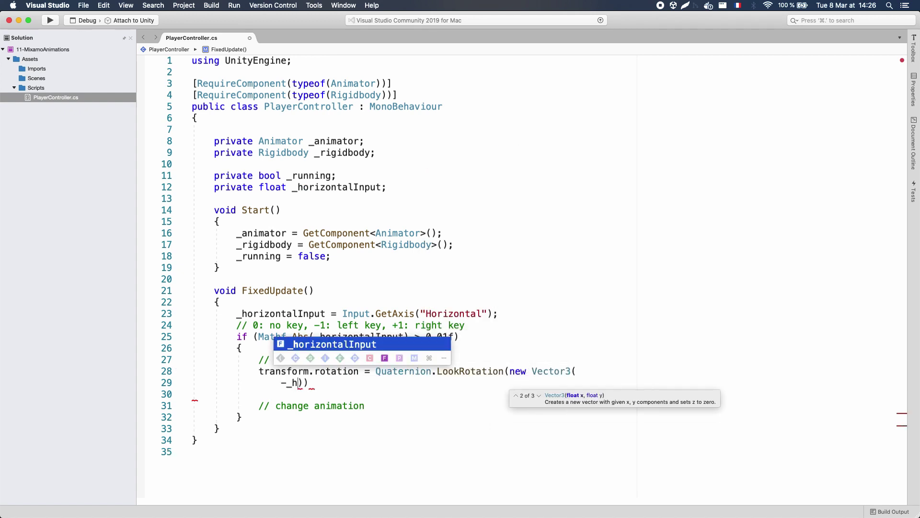
pyautogui.write('0f));')
pyautogui.press('Return')
# Below the rotation line, call _rigidbody.MovePosition with _rigidbody.position - transform.forward * _SPEED * Time.fixedDeltaTime.
pyautogui.write('_rigidbody.MovePosition(')
pyautogui.press('Return')
pyautogui.write('_rigidbody.position')
pyautogui.write(' - transform.forward * _SPEED * ')
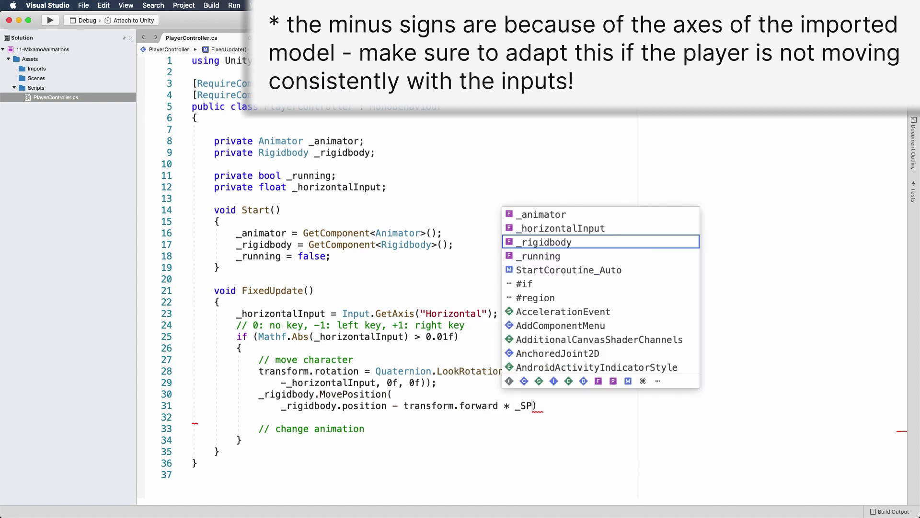
pyautogui.write('Time.fixedDeltaTime);')
# Declare private static float _SPEED = 3f as the first field of the PlayerController class.
pyautogui.doubleClick(532, 406)
pyautogui.click(198, 118)
pyautogui.press('Return')
pyautogui.write('private static float _SPEED = 3')
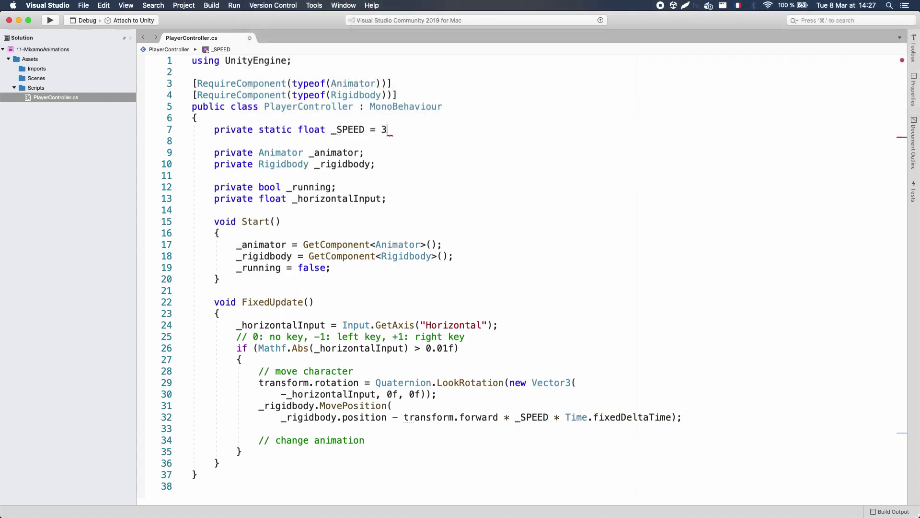
pyautogui.write('f;')
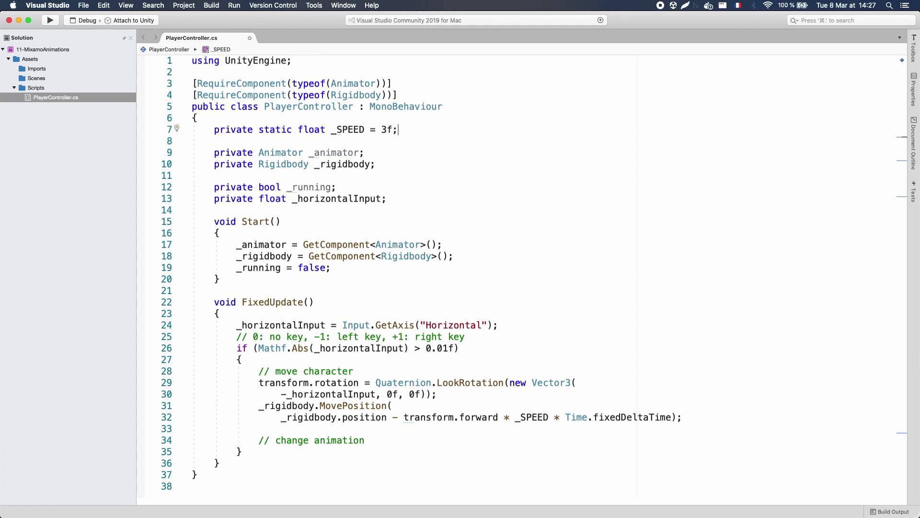
# Under "// change animation", add an if (!_running) block that sets _running to true and calls _animator.SetBool("Running", true).
pyautogui.scroll(-2, 458, 229)
pyautogui.click(369, 403)
pyautogui.press('Return')
pyautogui.write('if (')
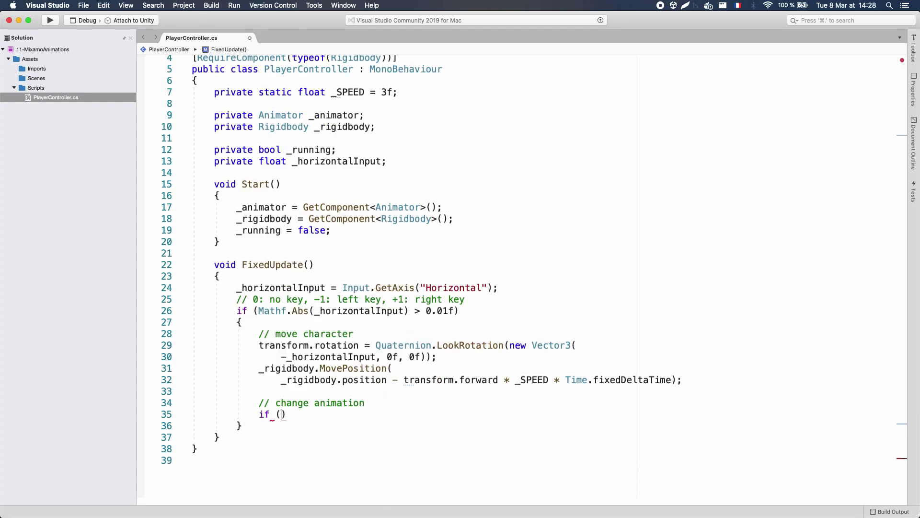
pyautogui.write('!_running)')
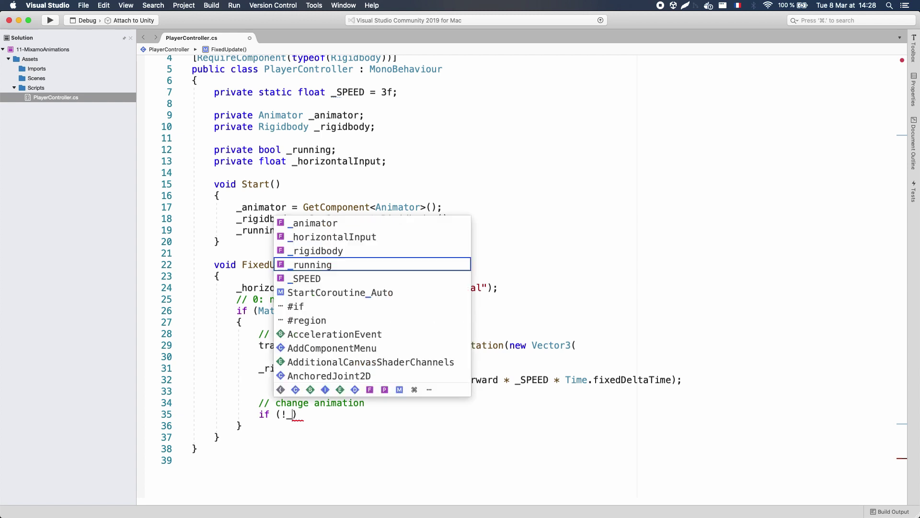
pyautogui.press('Return')
pyautogui.write('{')
pyautogui.press('Return')
pyautogui.write('_running = true;')
pyautogui.press('Return')
pyautogui.write('_animator.SetBool')
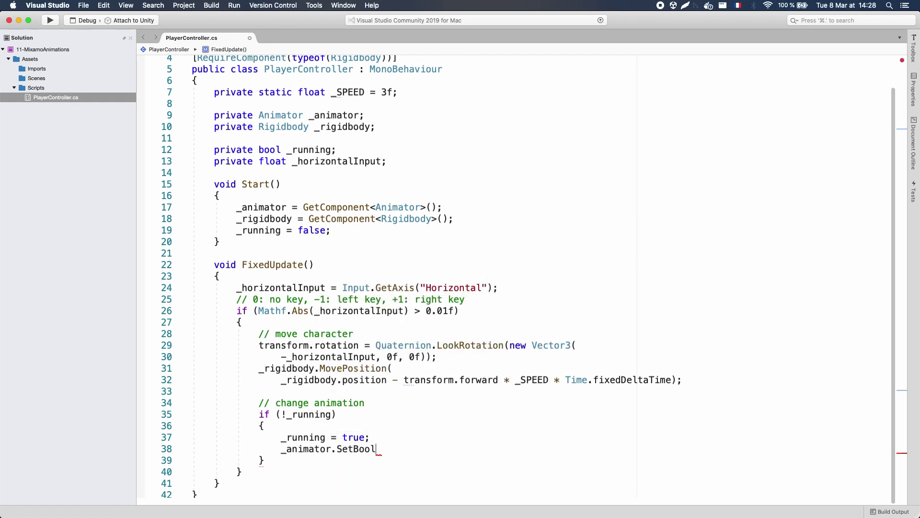
pyautogui.write('("Running", true);')
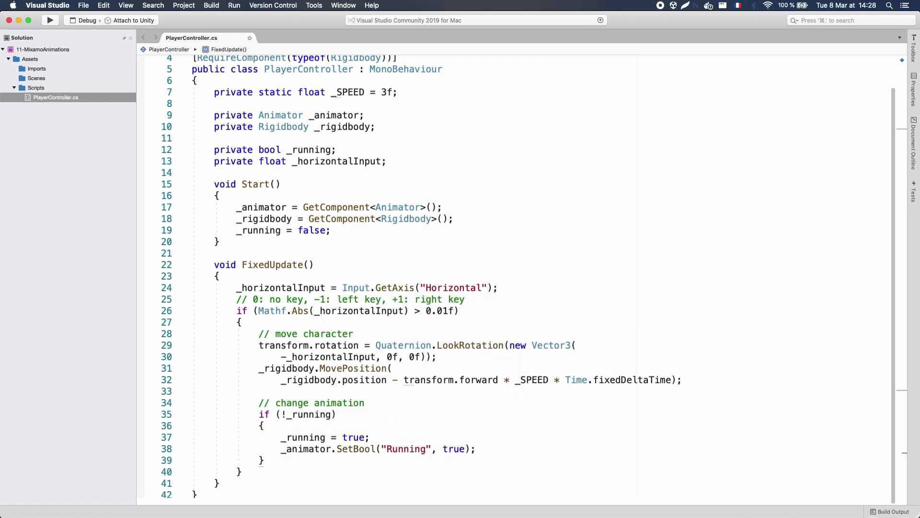
# Add an else if (_running) block after the closing brace of the horizontal input check.
pyautogui.scroll(-4, 254, 379)
pyautogui.click(254, 379)
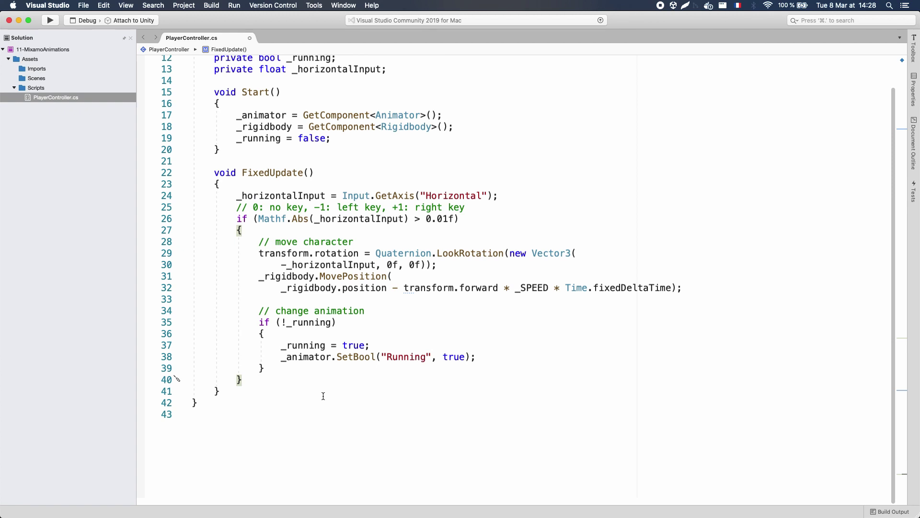
pyautogui.press('Return')
pyautogui.write('else if (_running)')
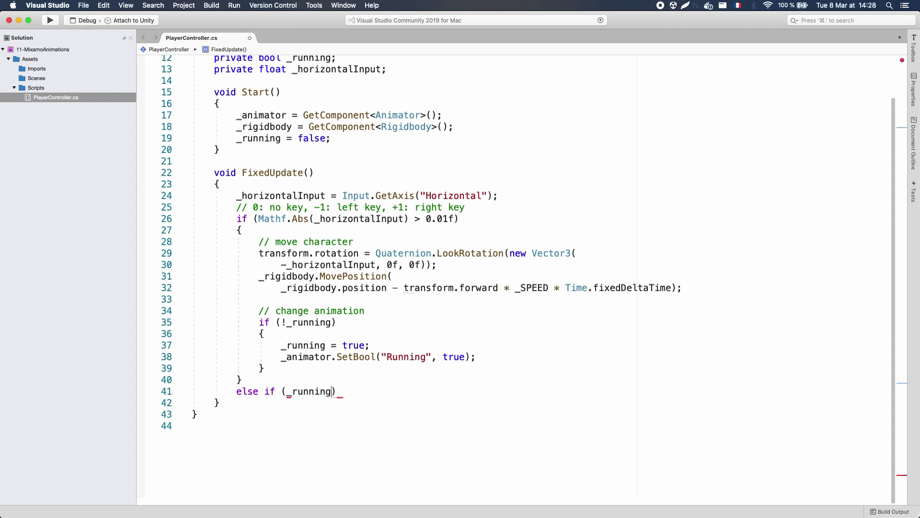
pyautogui.press('Return')
pyautogui.write('{')
pyautogui.press('Return')
# Inside the else if block, set _running to false and call _animator.SetBool("Running", false), and save the script.
pyautogui.write('_run')
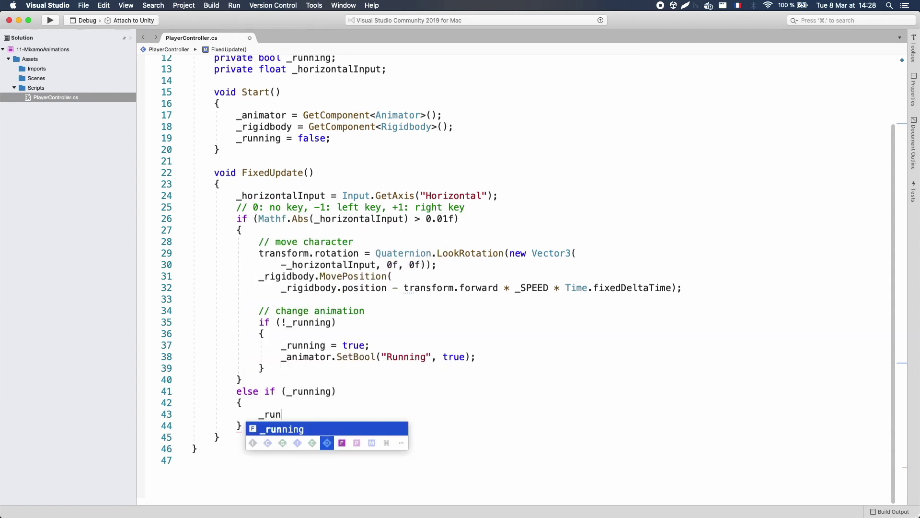
pyautogui.write('ning = false;')
pyautogui.press('Return')
pyautogui.write('_animator.S')
pyautogui.write('etBool("Running')
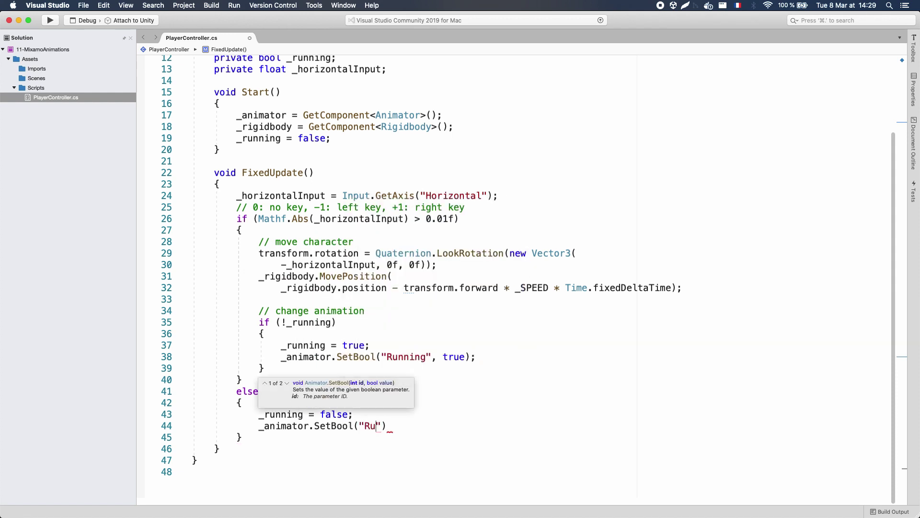
pyautogui.write('", false);')
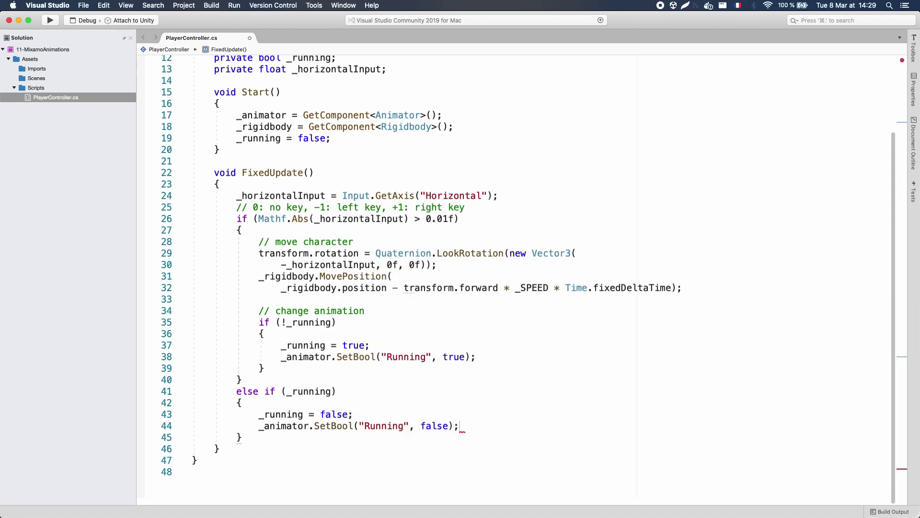
pyautogui.press('super+s')
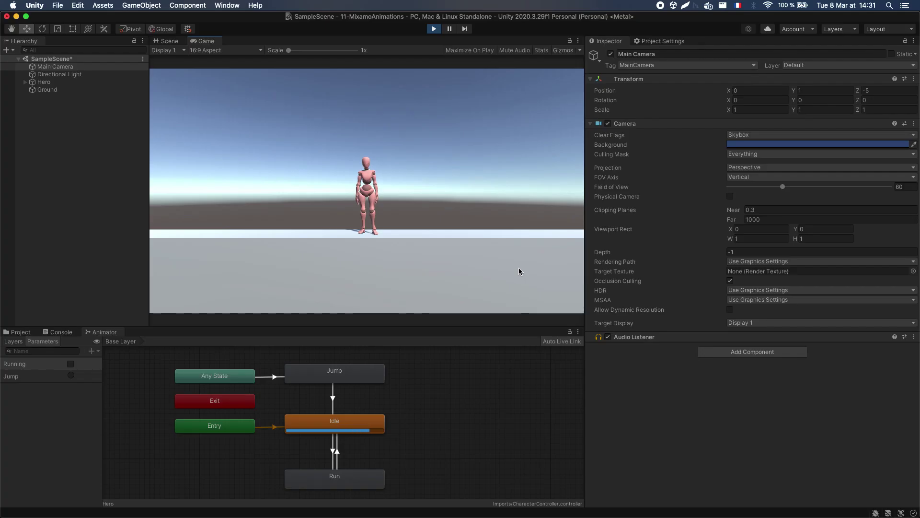
# Test the hero's movement in Unity's play mode by making it run left and right several times.
pyautogui.press('Left')
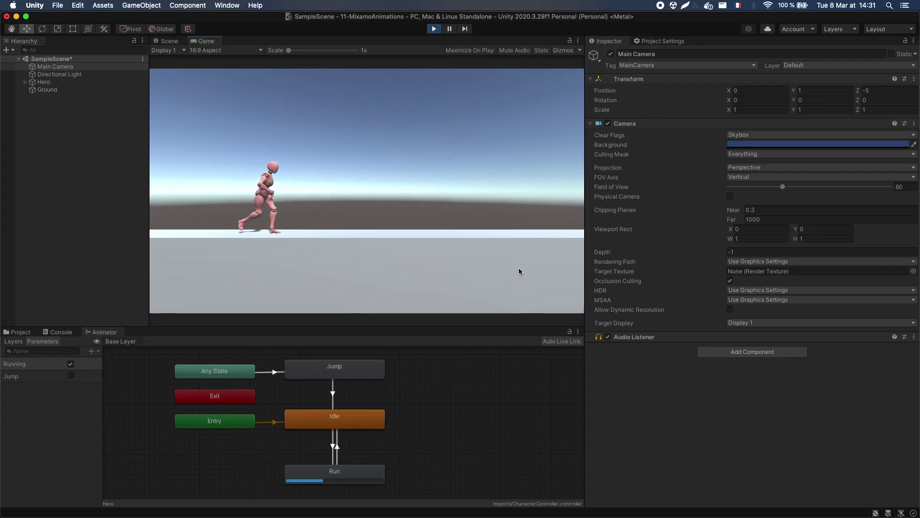
pyautogui.press('Right')
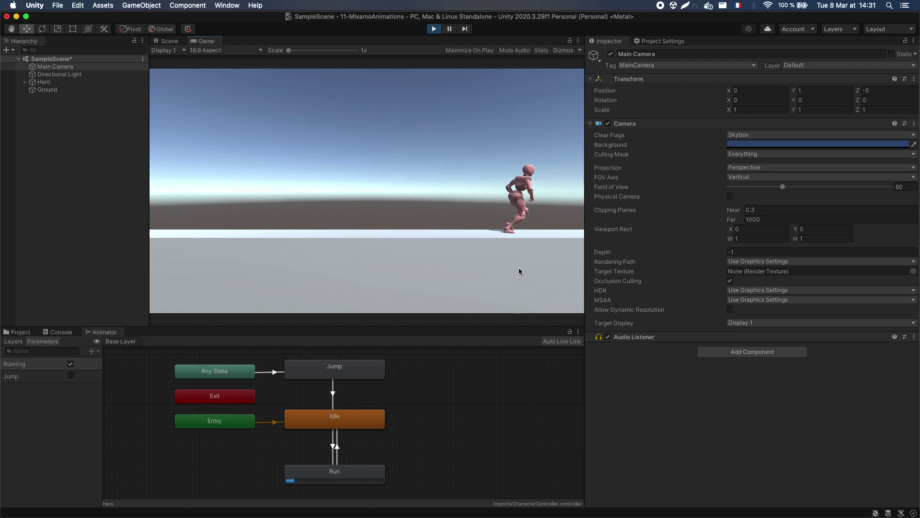
pyautogui.press('Left')
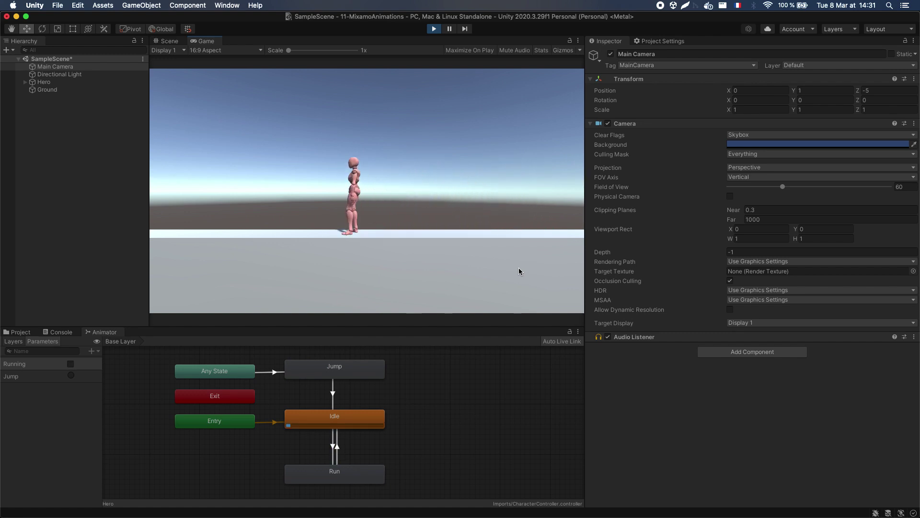
pyautogui.press('Right')
pyautogui.press('Left')
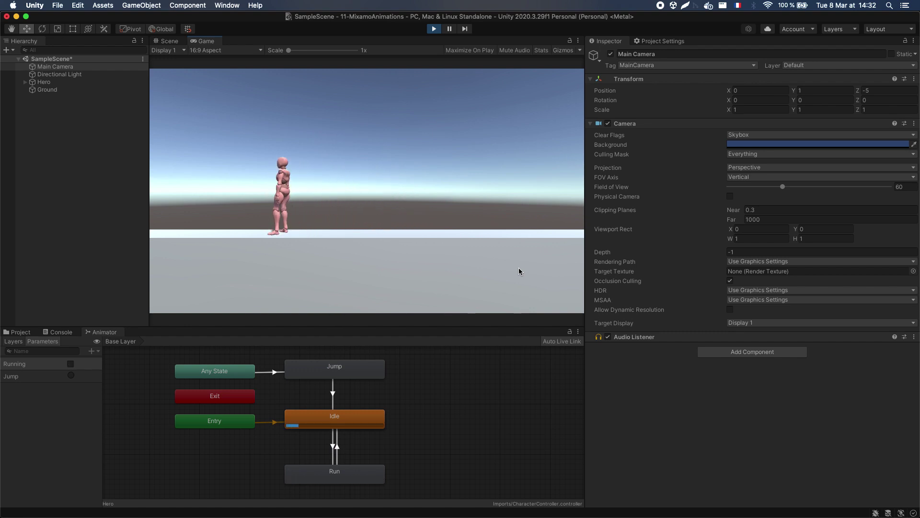
# Switch to Visual Studio and begin a multi-line if statement at the start of FixedUpdate, separated from the input assignment by a blank line.
pyautogui.press('super+Tab')
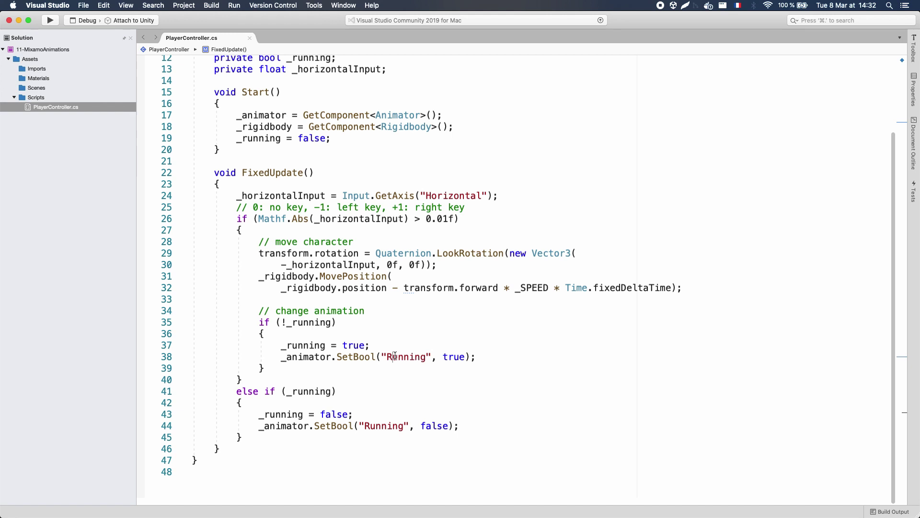
pyautogui.click(250, 184)
pyautogui.press('Return')
pyautogui.press('Return')
pyautogui.press('Up')
pyautogui.write('if (')
pyautogui.press('Return')
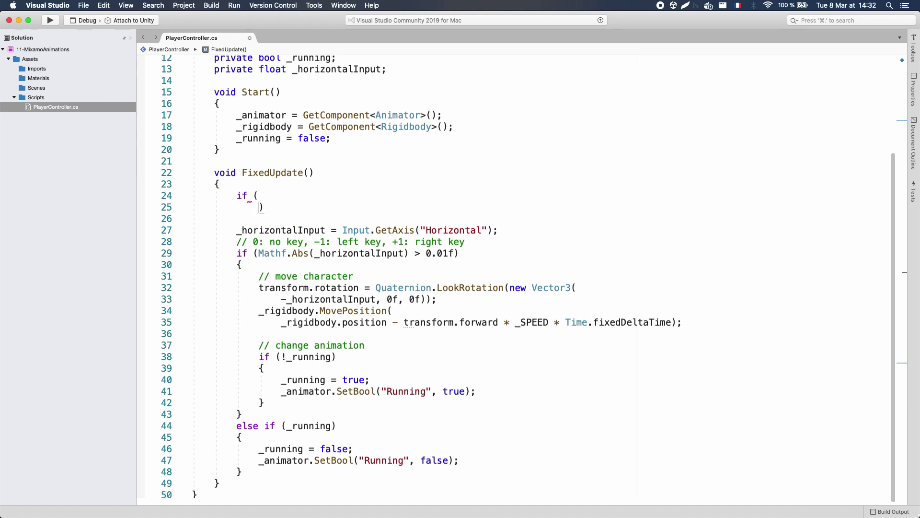
pyautogui.write(')')
pyautogui.click(258, 196)
pyautogui.press('Return')
# Fill in the if condition as Mathf.Abs(_rigidbody.velocity.y) < 0.01f && Input.GetButtonDown("Jump"), on two lines.
pyautogui.write('Mathf.Abs(_rigidbody.velocity.y) < 0.01f &&')
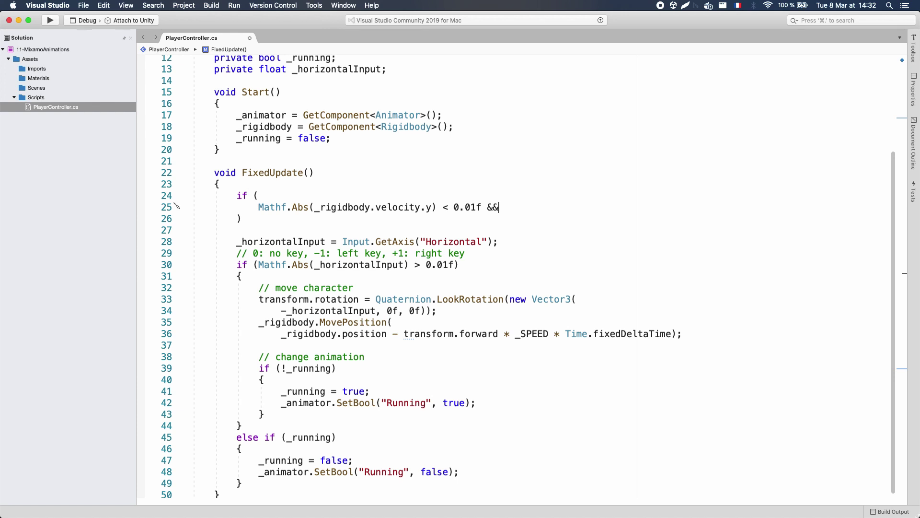
pyautogui.press('Return')
pyautogui.write('Input.GetBut')
pyautogui.write('tonDown("Jump")')
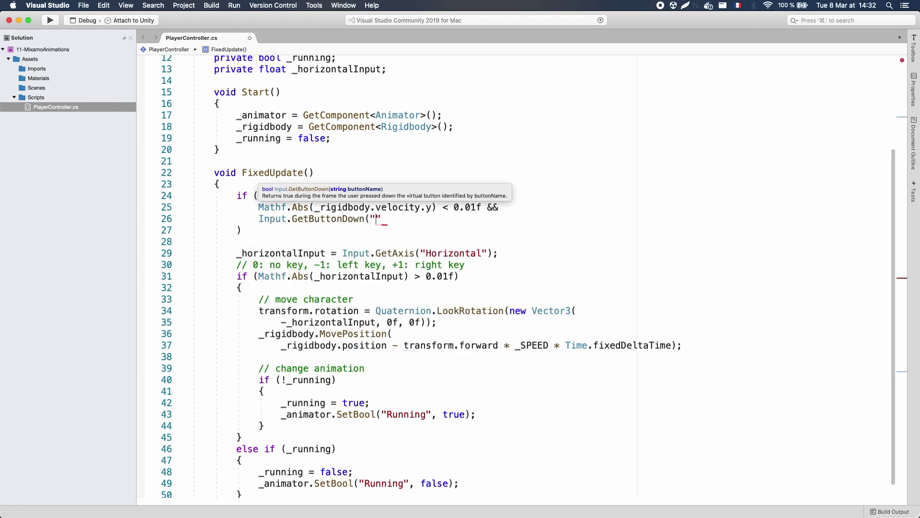
# Give the jump condition a block calling _animator.SetTrigger("Jump") and _rigidbody.AddForce(_JUMP_FORCE * Vector3.up, ForceMode.Impulse).
pyautogui.press('Down')
pyautogui.press('Return')
pyautogui.write('{')
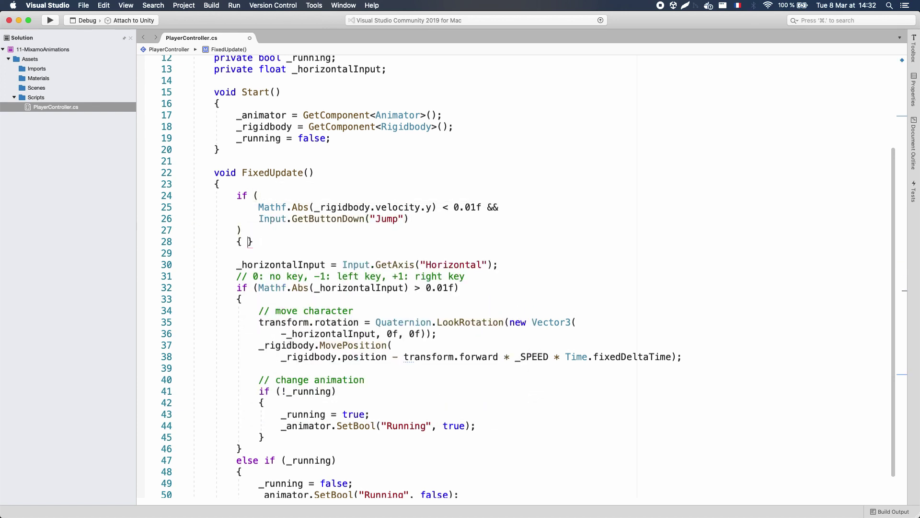
pyautogui.press('Return')
pyautogui.write('_animator.SetTrigger("Jump");')
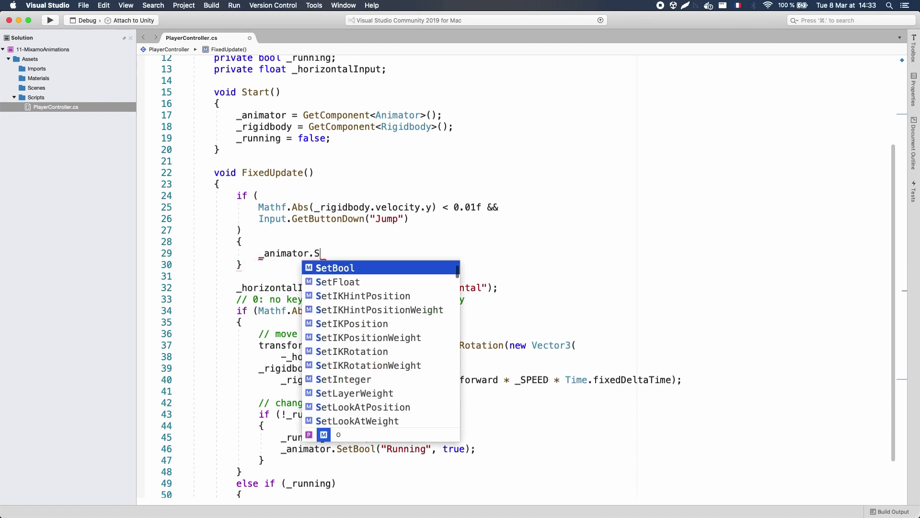
pyautogui.press('Return')
pyautogui.write('_rigidbody.AddForce(_JUMP_FORCE * Vector3.up, F')
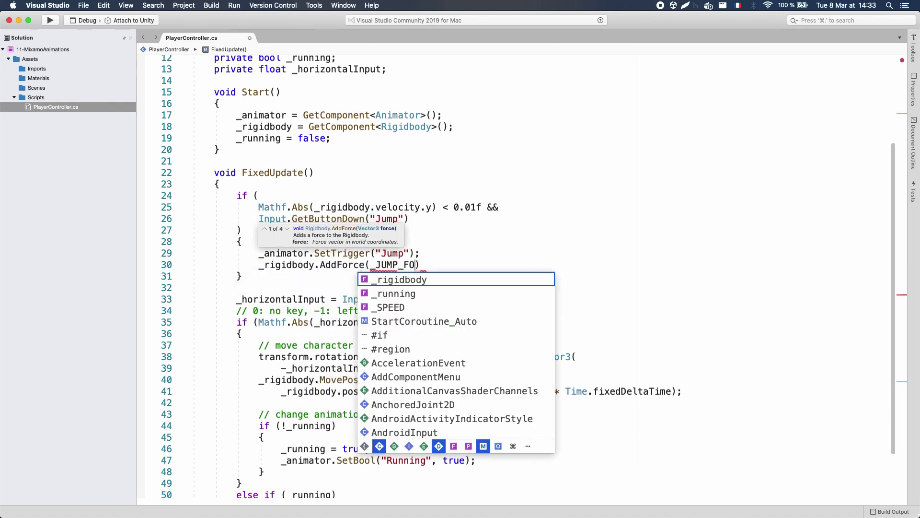
pyautogui.write('orceMode.Impulse);')
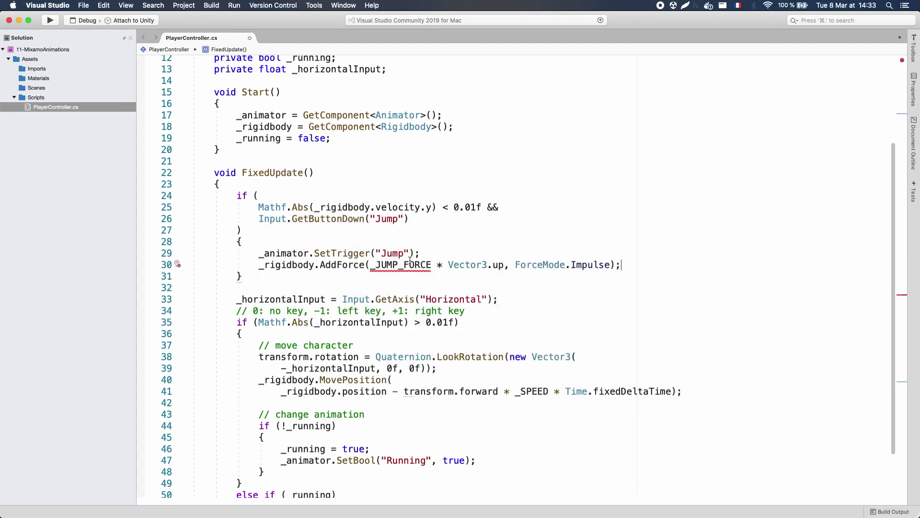
# Declare private static float _JUMP_FORCE = 6f below the _SPEED field.
pyautogui.scroll(3, 400, 75)
pyautogui.click(398, 72)
pyautogui.press('Return')
pyautogui.write('private static')
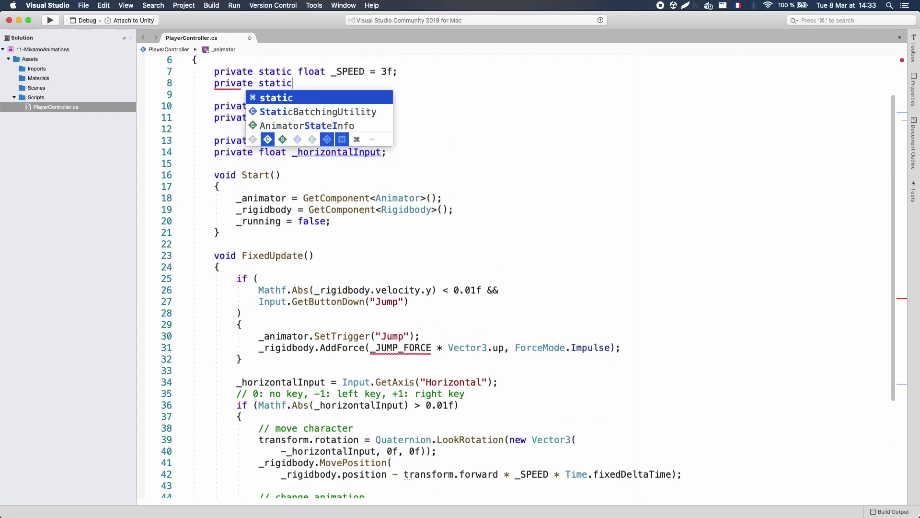
pyautogui.write(' float _JUMP_FORCE = 6f;')
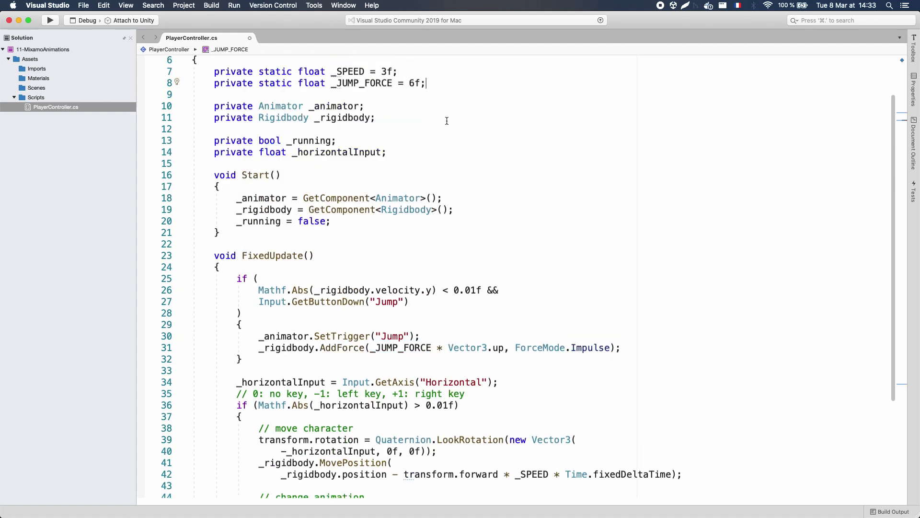
pyautogui.moveTo(331, 83); pyautogui.dragTo(425, 84)
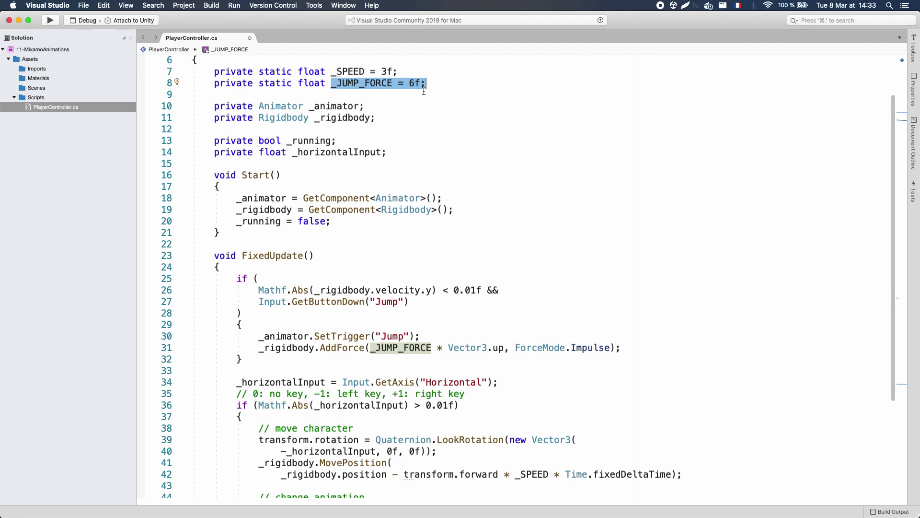
pyautogui.click(424, 91)
pyautogui.moveTo(510, 348); pyautogui.dragTo(609, 349)
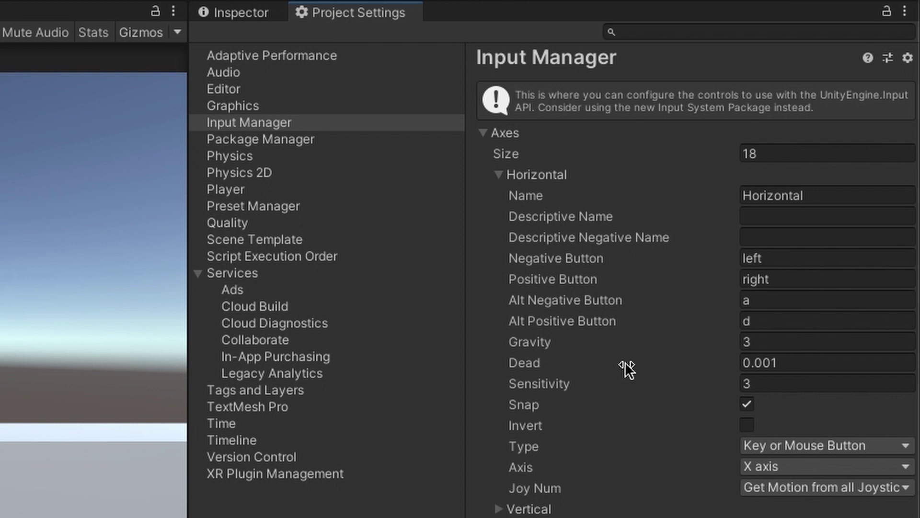
# In Unity's Input Manager settings, set the Horizontal axis Gravity to 1000.
pyautogui.moveTo(656, 338)
pyautogui.click(750, 343)
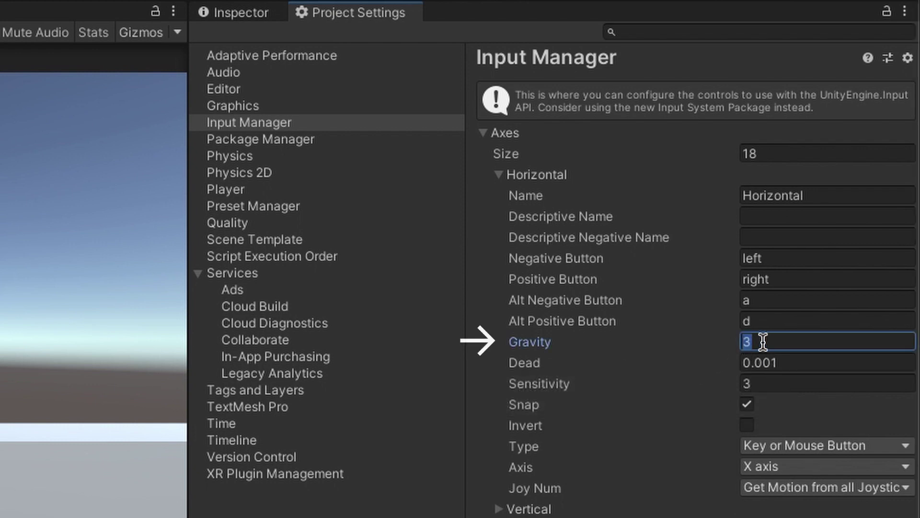
pyautogui.write('1000')
# Start play mode and make the hero run left to test the movement.
pyautogui.moveTo(528, 345)
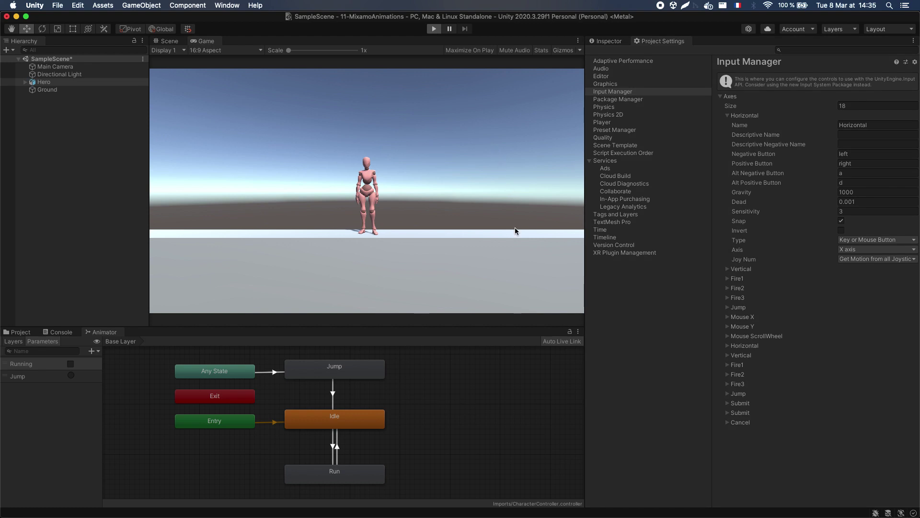
pyautogui.press('super+p')
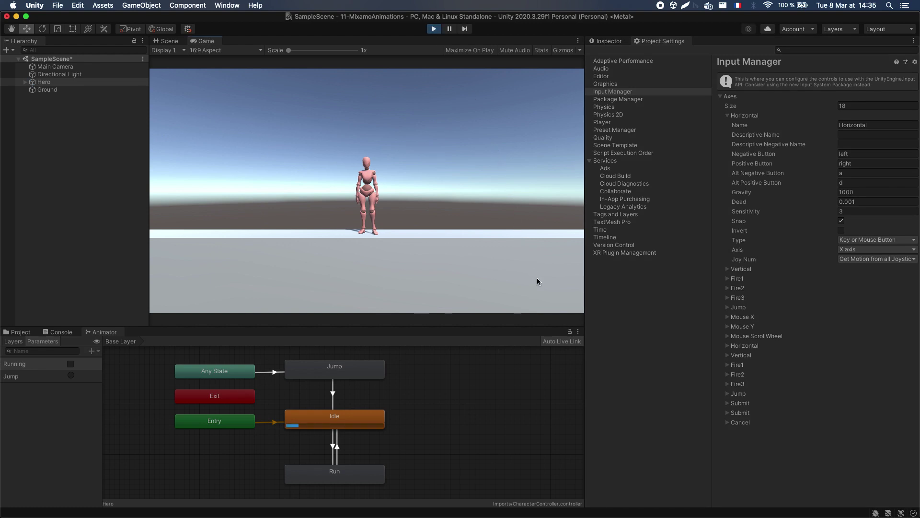
pyautogui.press('Left')
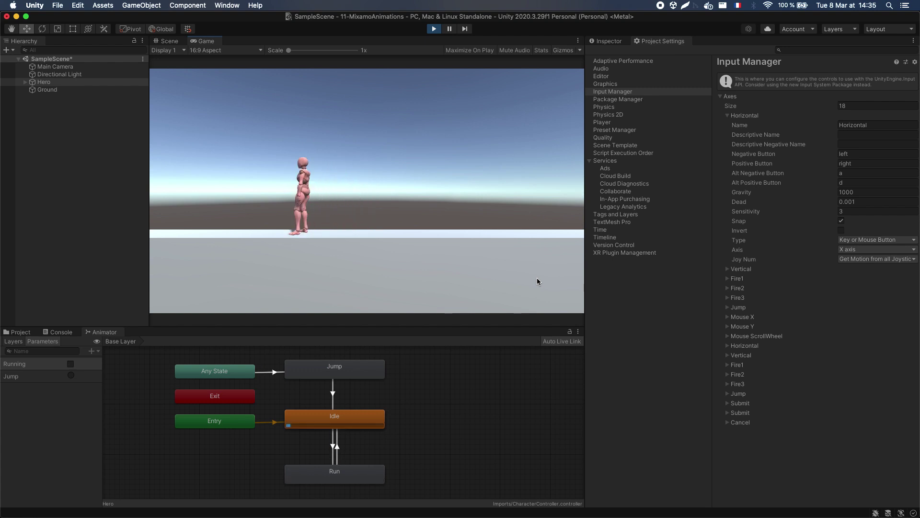
# Run the hero right and left across the ground and make it jump to test its movement and animations.
pyautogui.press('Right')
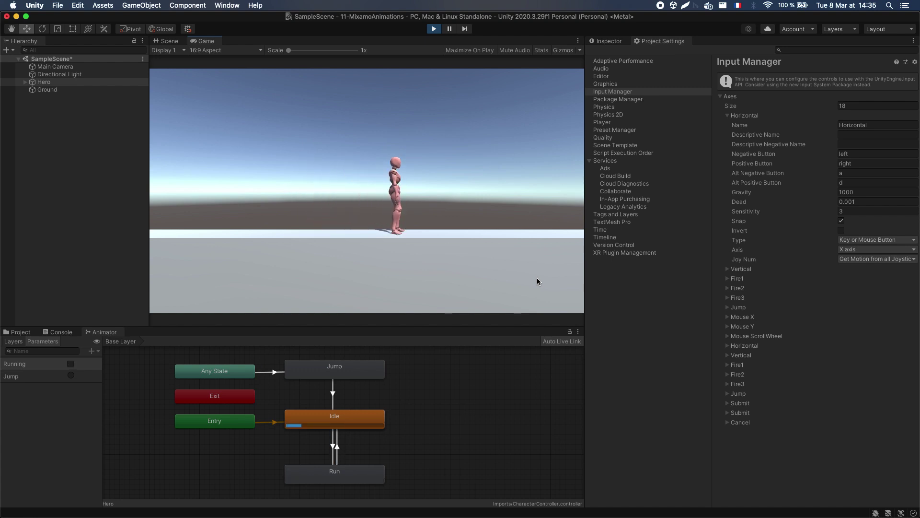
pyautogui.press('space')
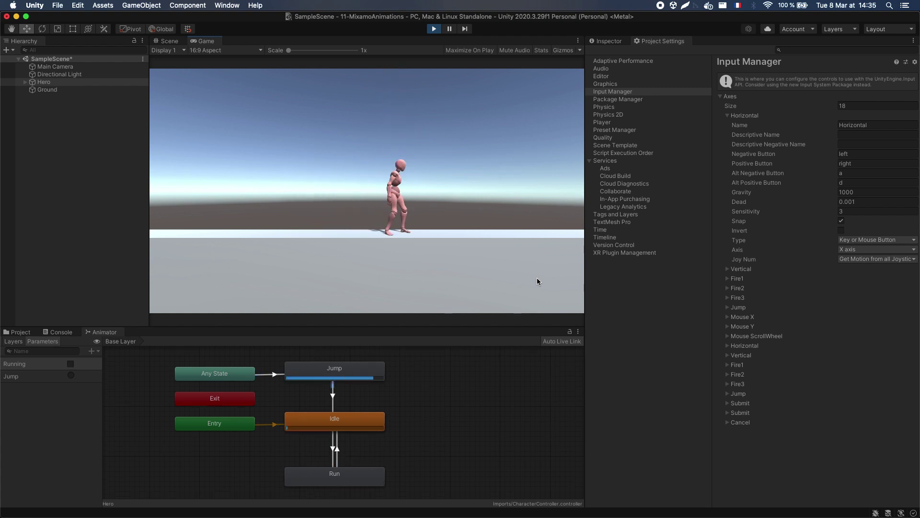
pyautogui.press('Left')
pyautogui.press('space')
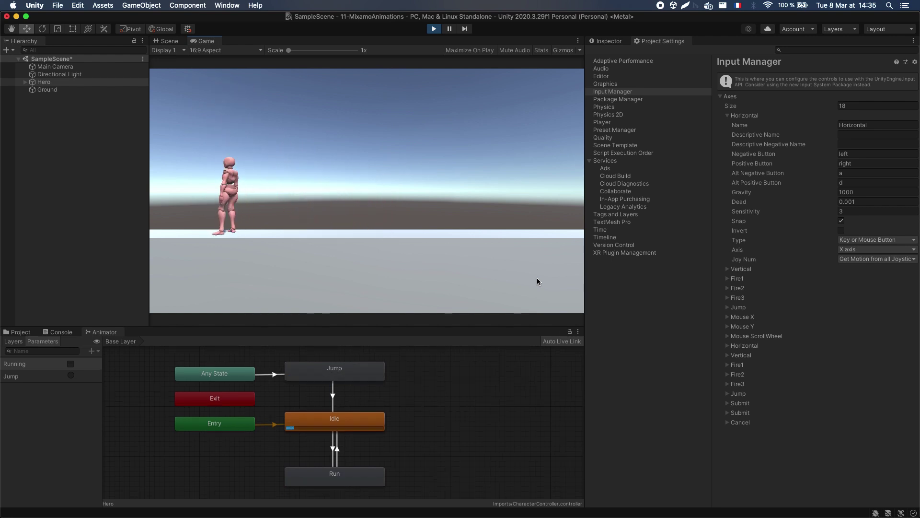
pyautogui.press('Right')
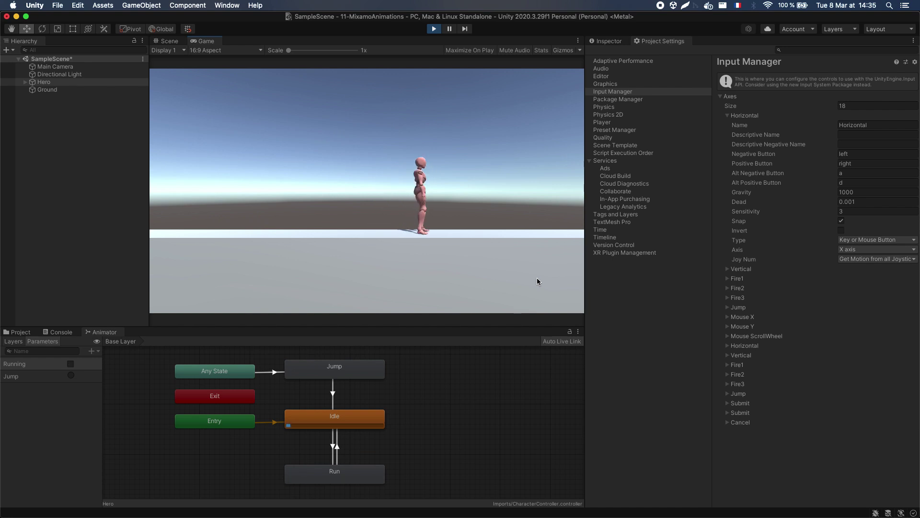
pyautogui.press('Left')
pyautogui.press('space')
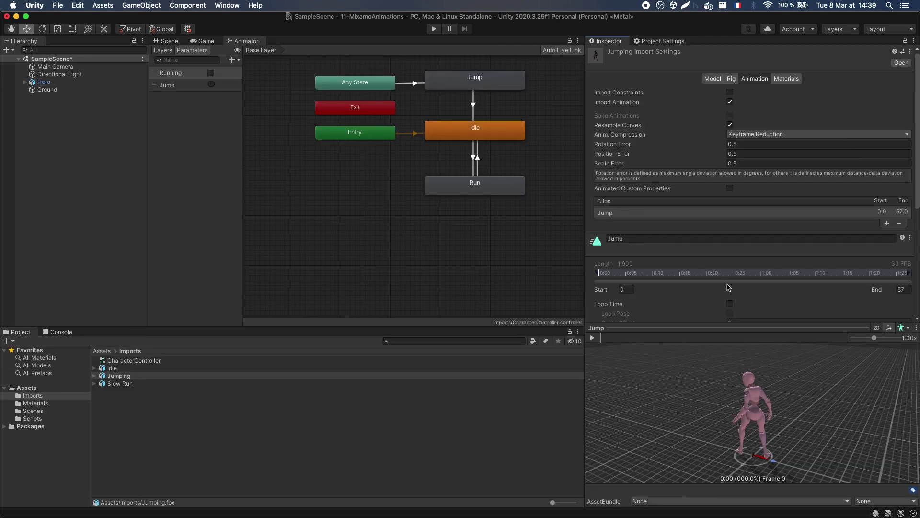
# Trim the Jump clip in the Jumping import settings to start at frame 12 and end at frame 40.
pyautogui.scroll(-3, 727, 254)
pyautogui.click(626, 232)
pyautogui.write('30')
pyautogui.press('BackSpace')
pyautogui.press('BackSpace')
pyautogui.write('12')
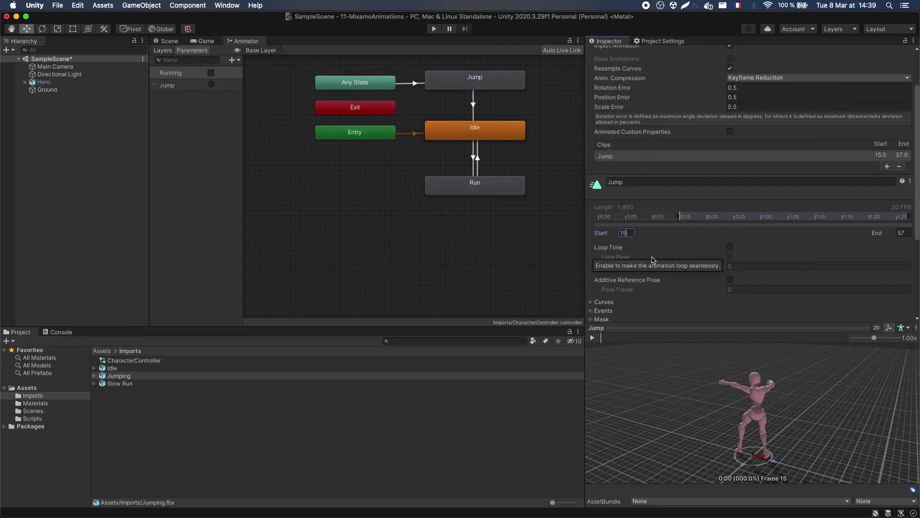
pyautogui.press('Tab')
pyautogui.write('40')
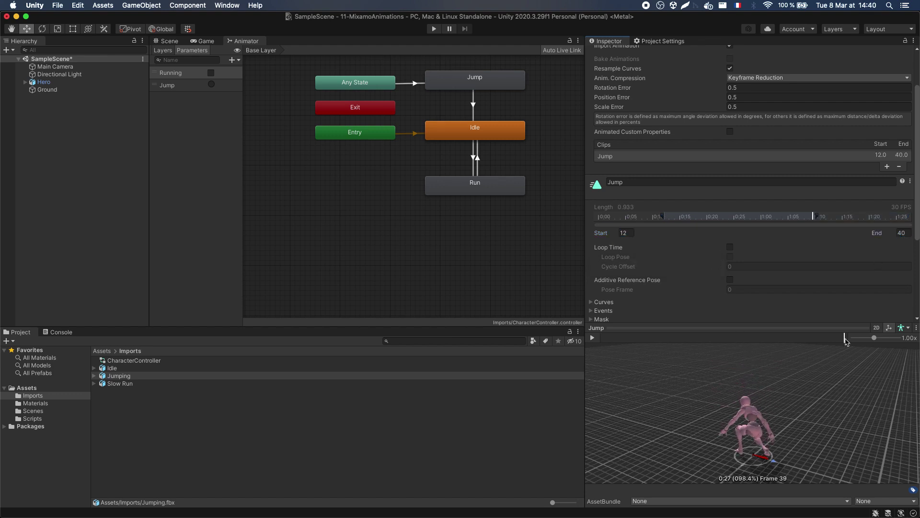
pyautogui.scroll(-6, 895, 272)
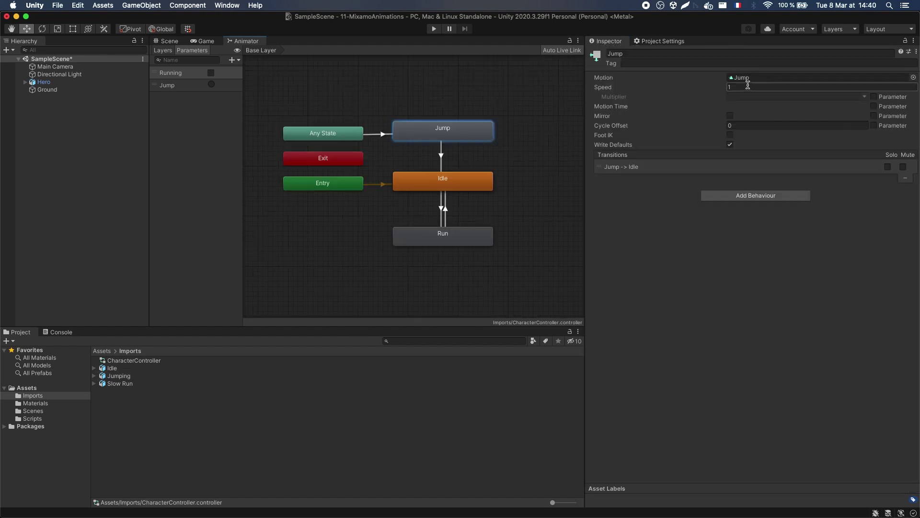
# Set the Jump state's speed to 0.62 in the Animator Controller and start play mode.
pyautogui.click(815, 87)
pyautogui.write('0.62')
pyautogui.click(165, 41)
pyautogui.click(434, 29)
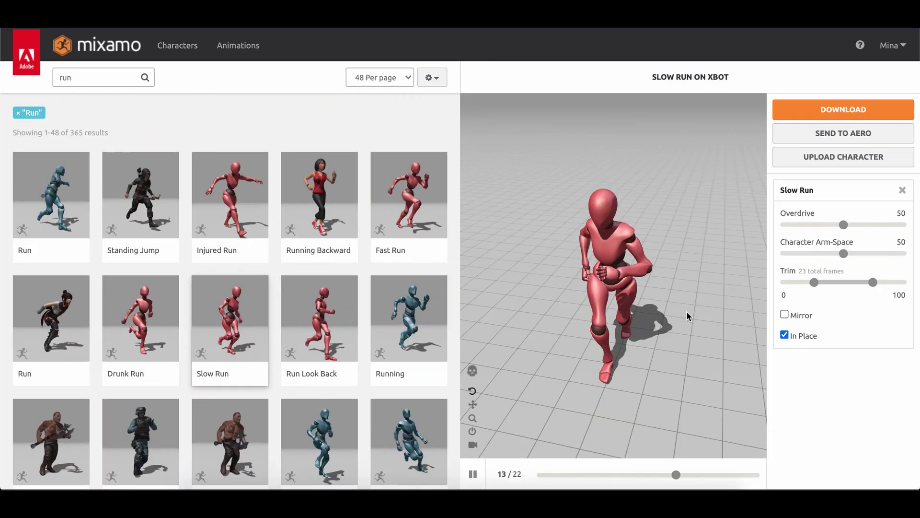
# Switch to Mixamo, set the Slow Run animation to In Place, and open the format choices for the Jumping download.
pyautogui.click(784, 335)
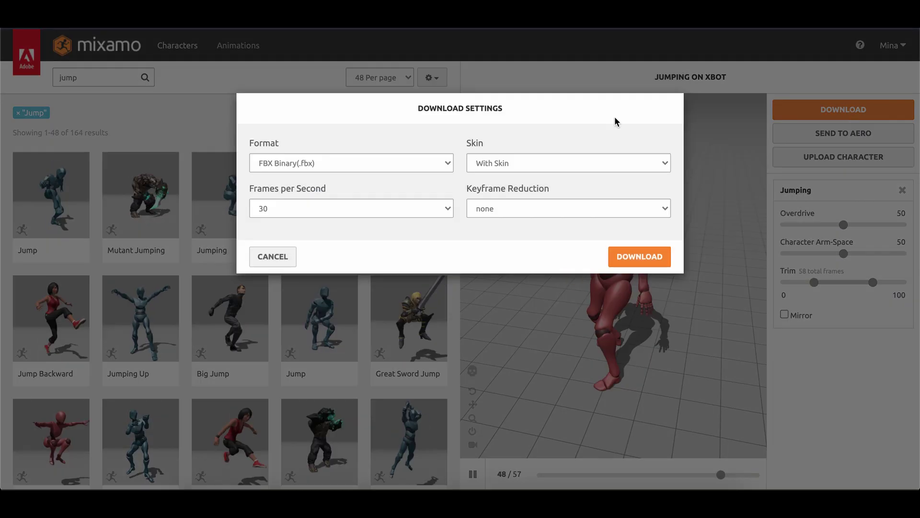
pyautogui.click(418, 163)
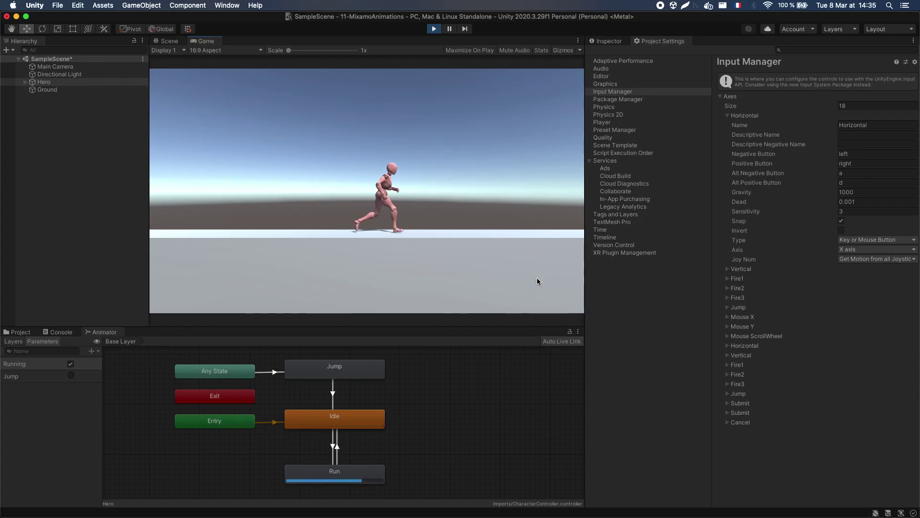
# Switch back to the running game in Unity and make the hero run left and jump.
pyautogui.press('Left')
pyautogui.press('space')
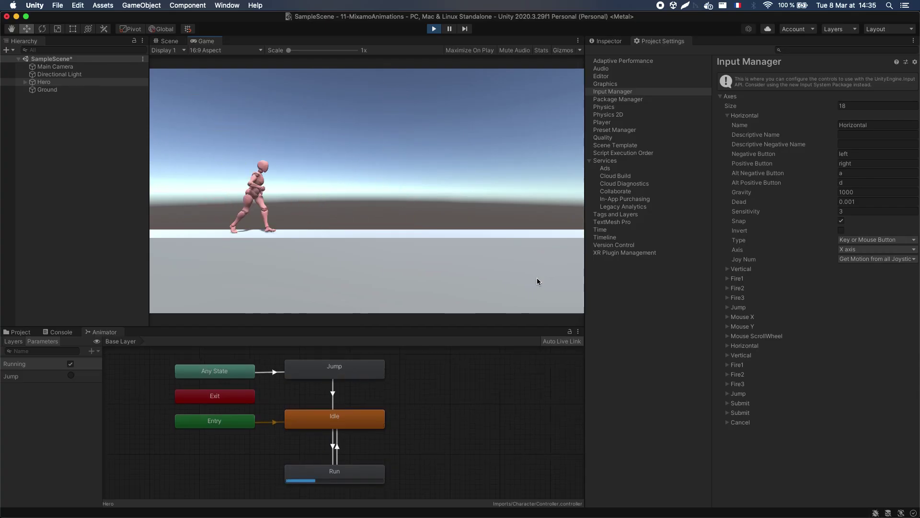